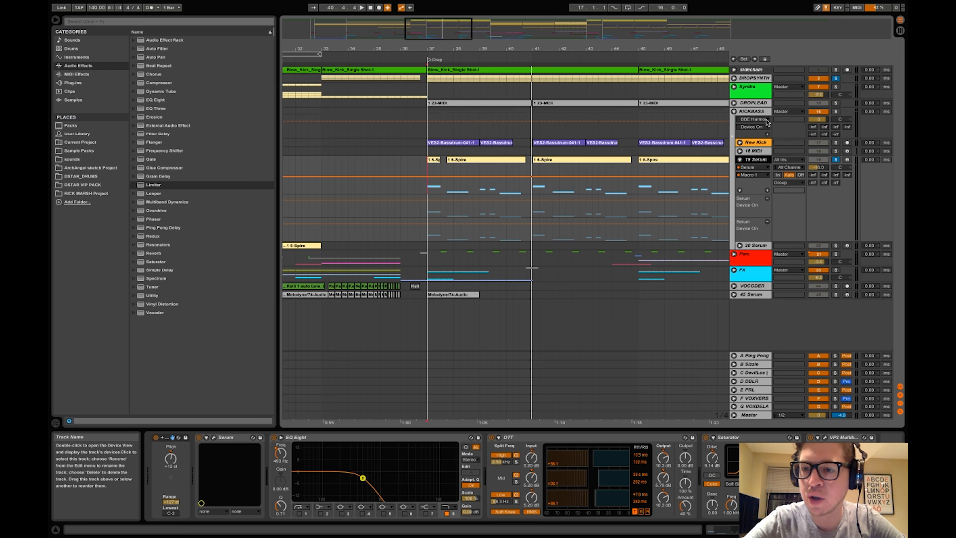
Unfold the DROPSYNTH group and solo its 3 Serum track, with playback starting from the drop at bar 37.
double_click(762, 78)
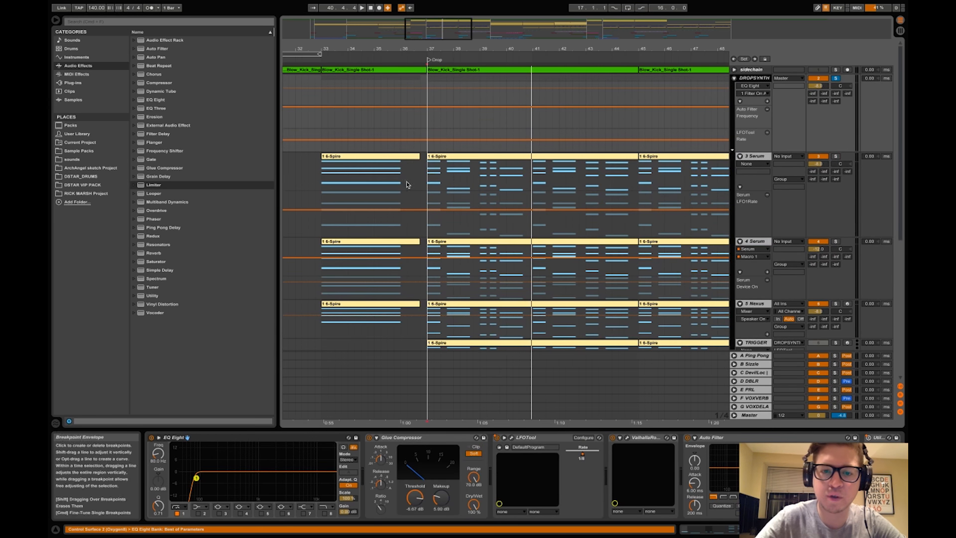
click(427, 173)
key(space)
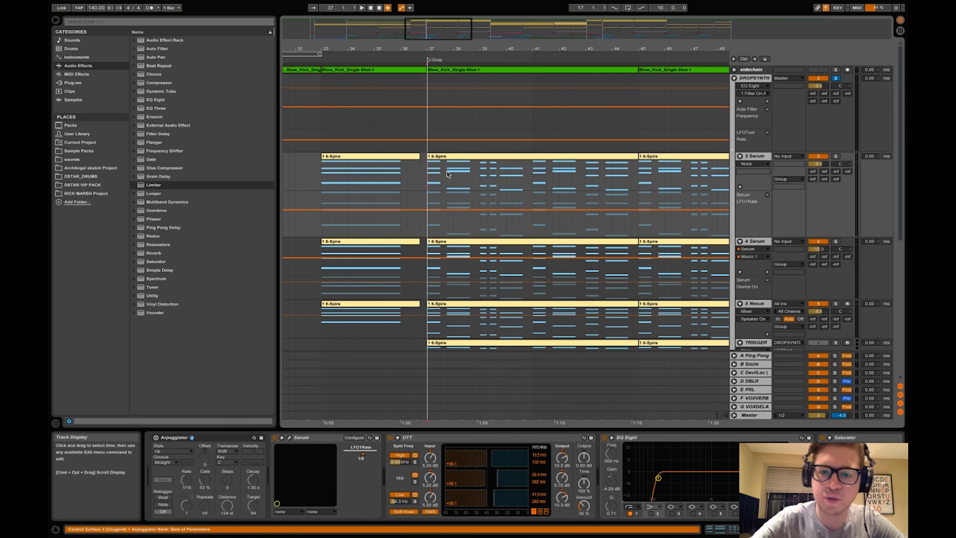
click(837, 156)
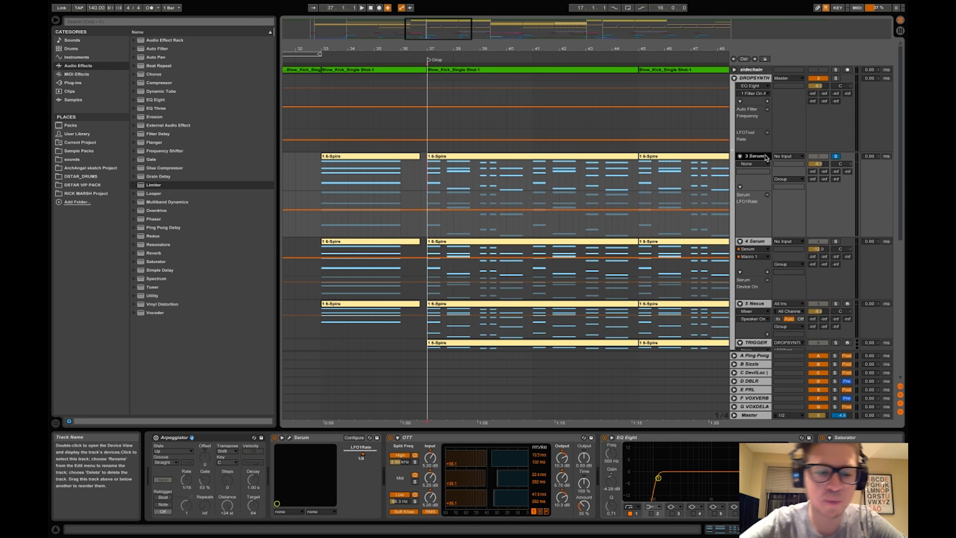
Delete the Arpeggiator from the 3 Serum track's device chain.
click(434, 437)
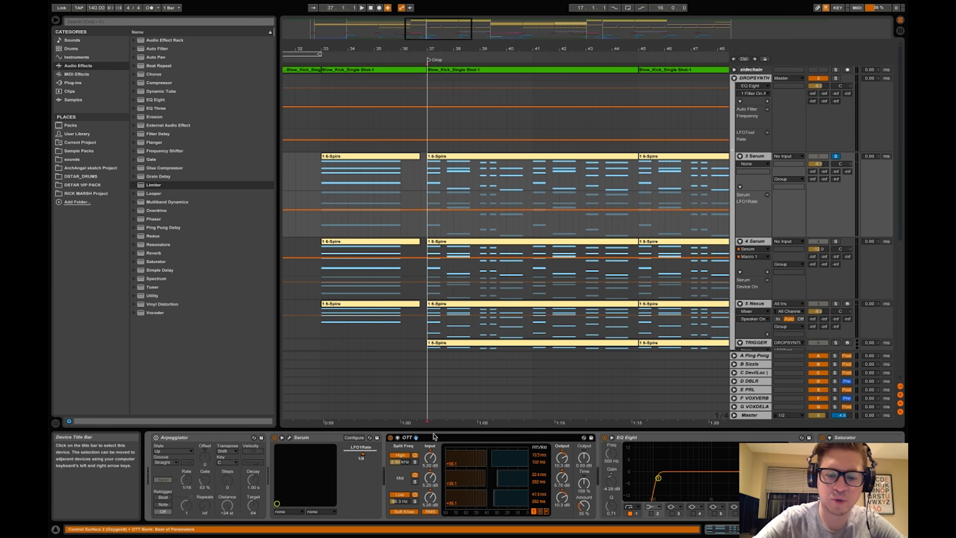
scroll(435, 437, right, 2)
scroll(614, 437, left, 2)
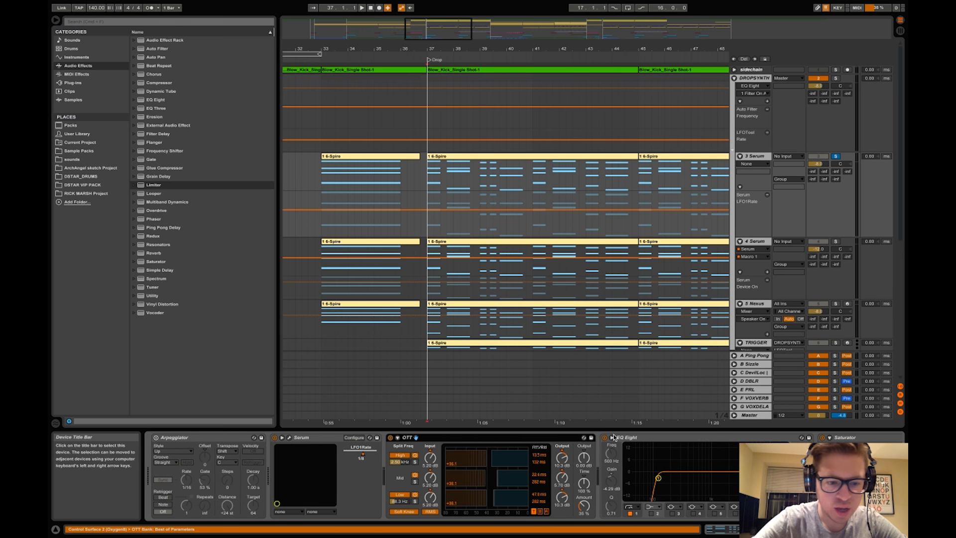
click(181, 438)
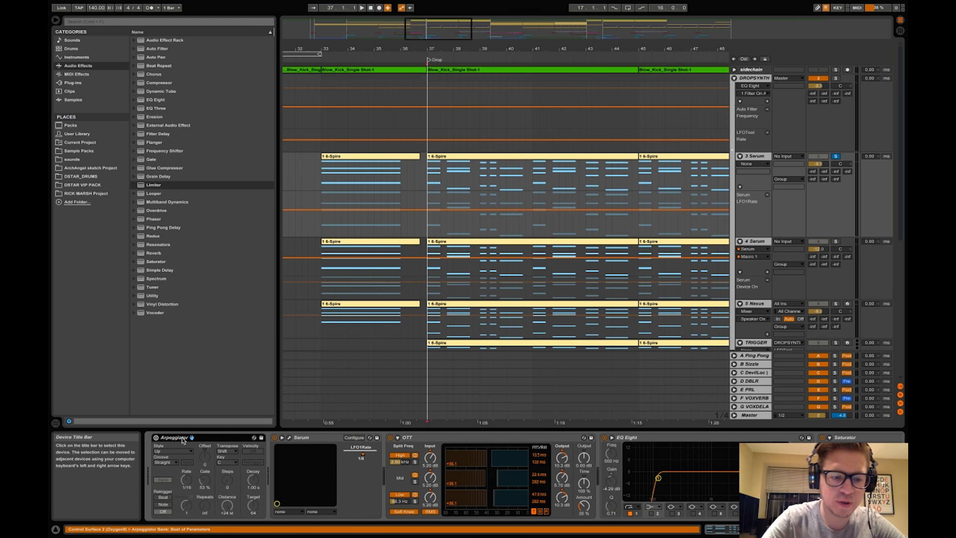
key(Delete)
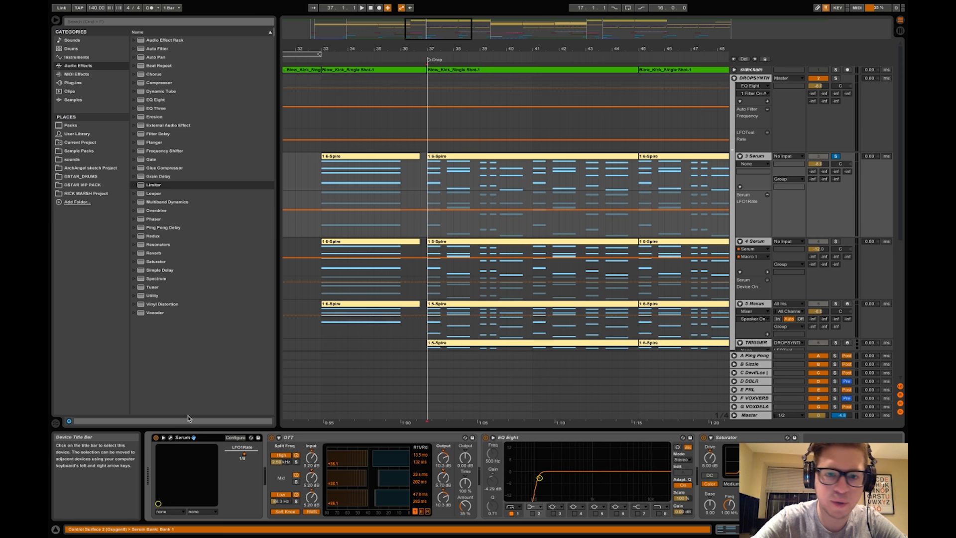
Play the soloed 3 Serum track from bar 37 and open its Serum plug-in window to view the patch.
key(XF86AudioRaiseVolume)
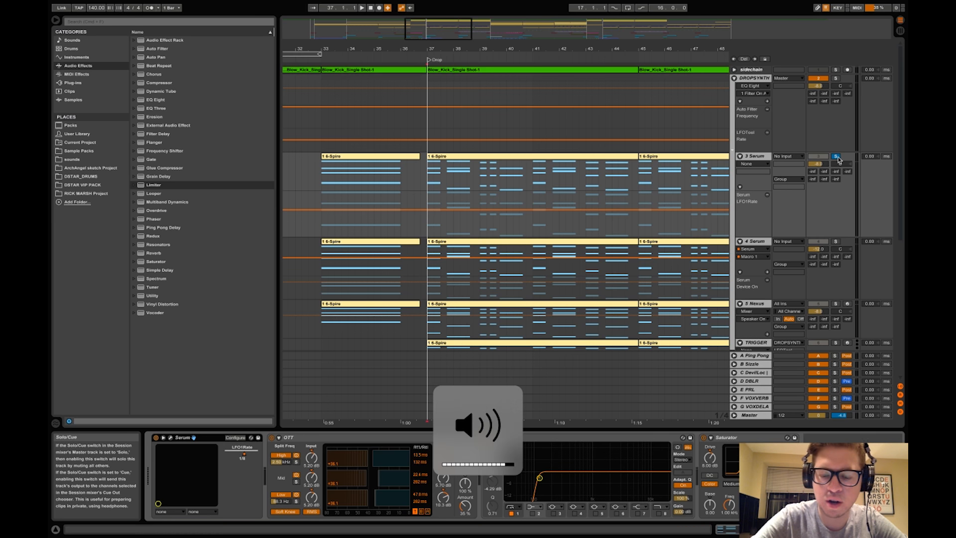
key(space)
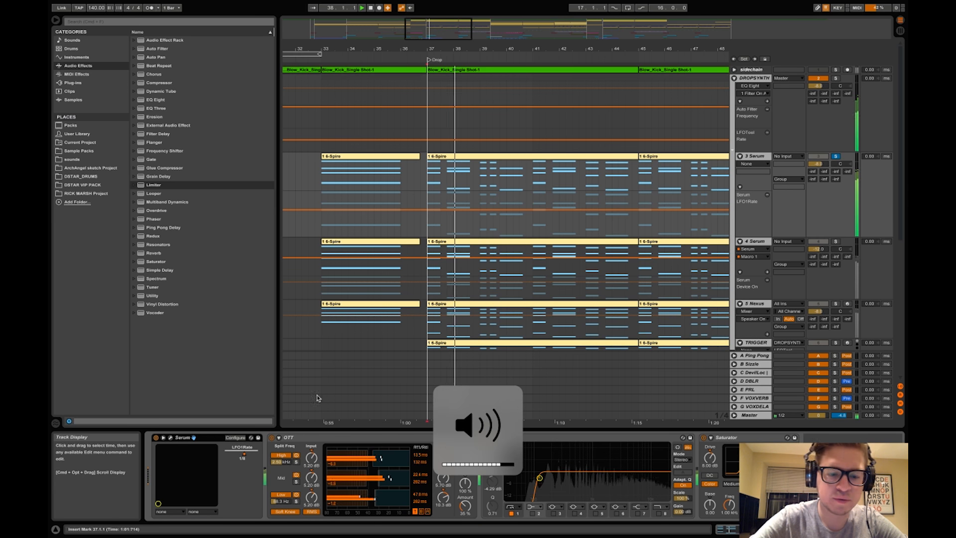
key(space)
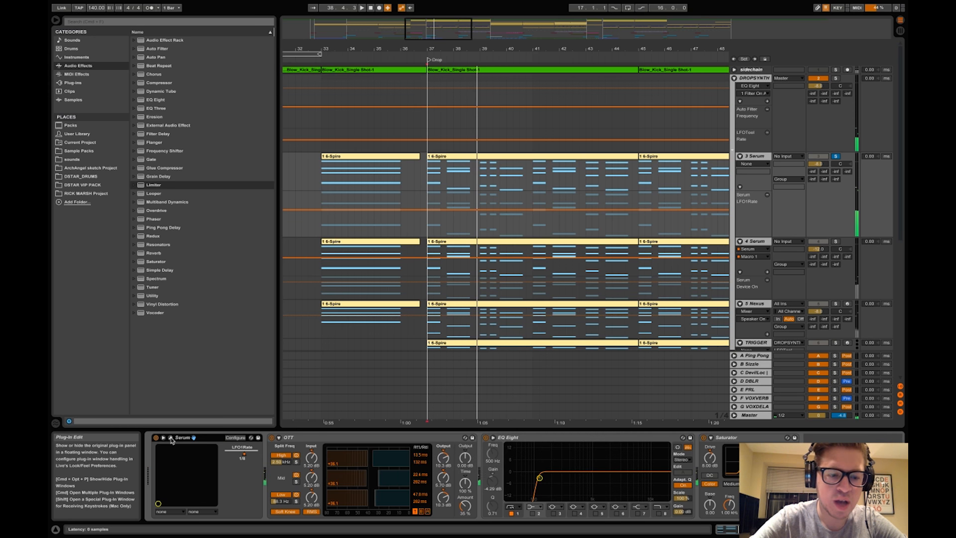
click(170, 438)
drag(369, 98, 507, 116)
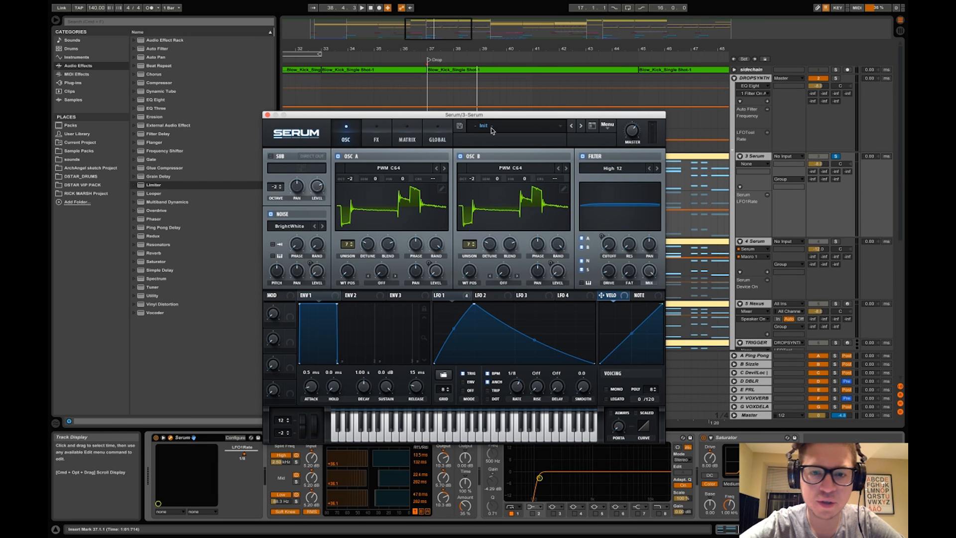
Insert a MIDI track below 3 Serum and copy the 6-Spire clip at bar 37 onto it.
click(755, 157)
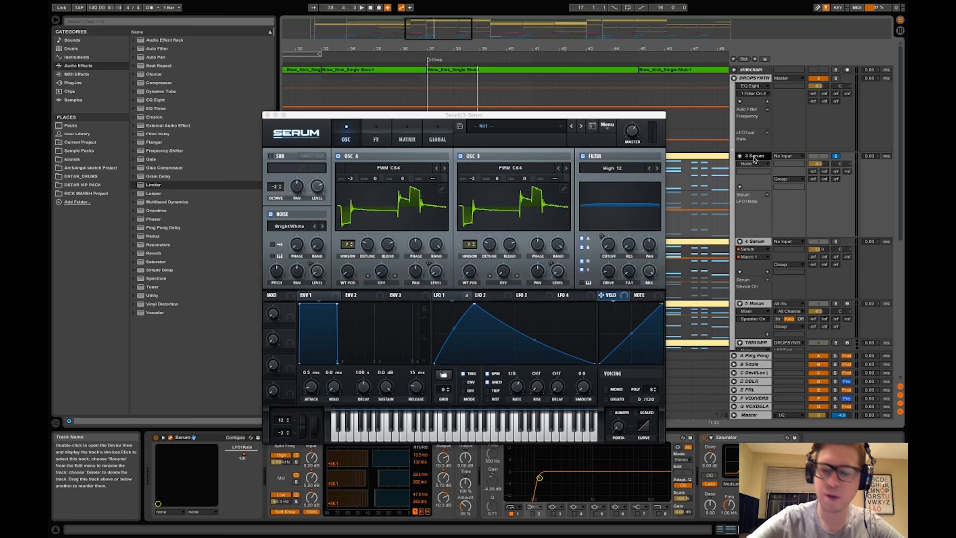
key(super+shift+t)
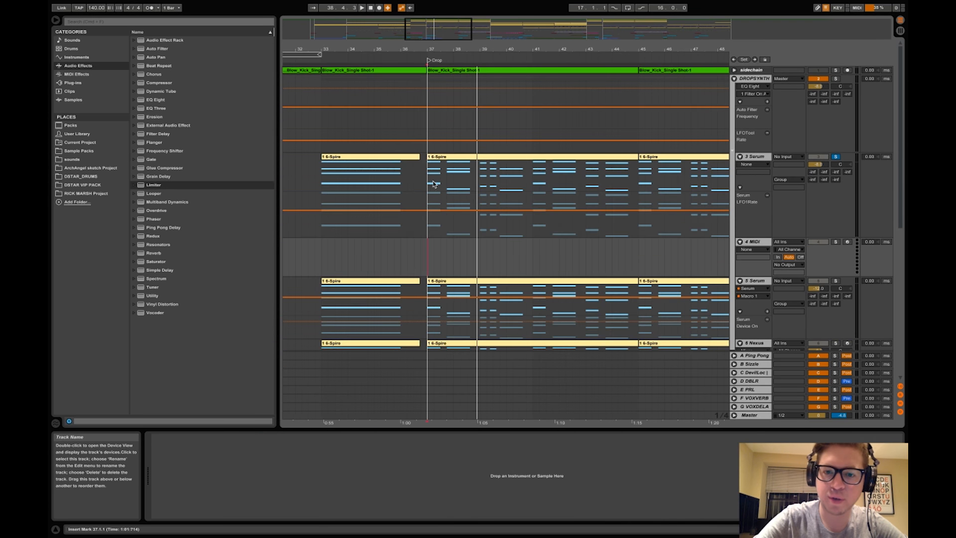
click(452, 158)
key(super+c)
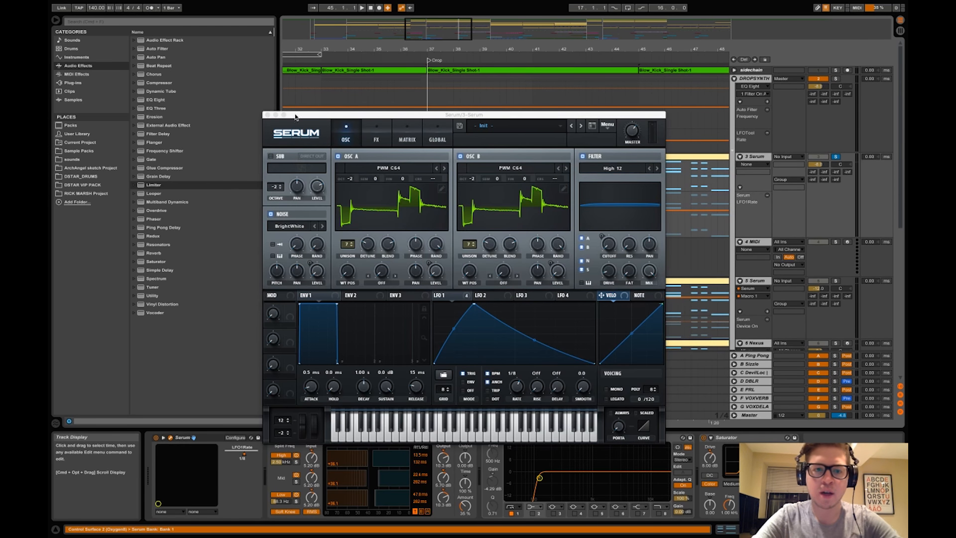
click(268, 115)
click(421, 246)
key(super+v)
Load the Xfer Records Serum plug-in onto the new MIDI track.
click(101, 83)
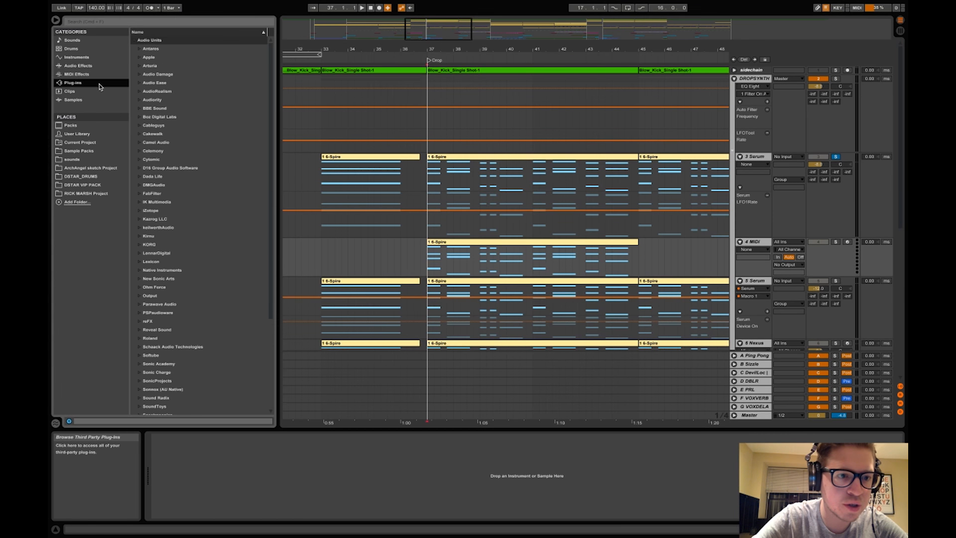
scroll(178, 333, down, 5)
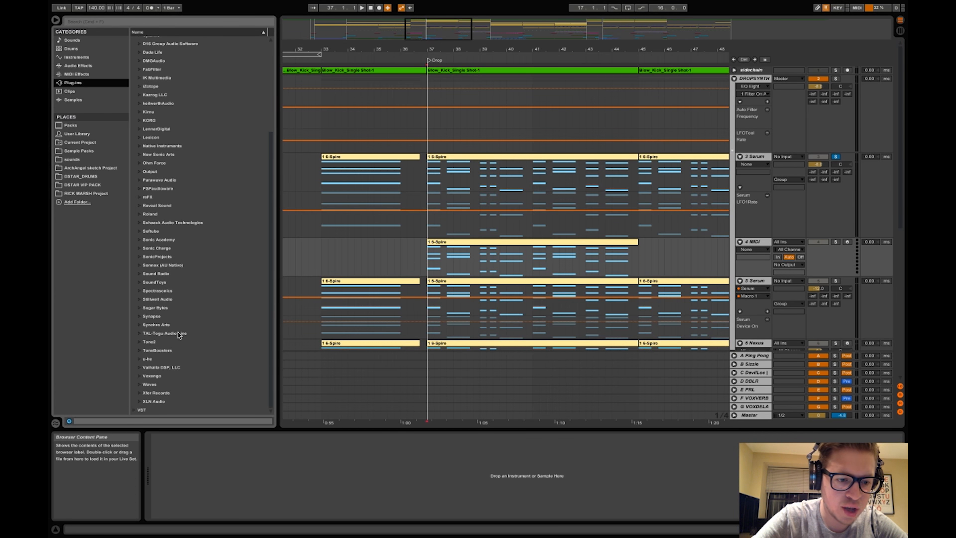
click(144, 393)
click(164, 385)
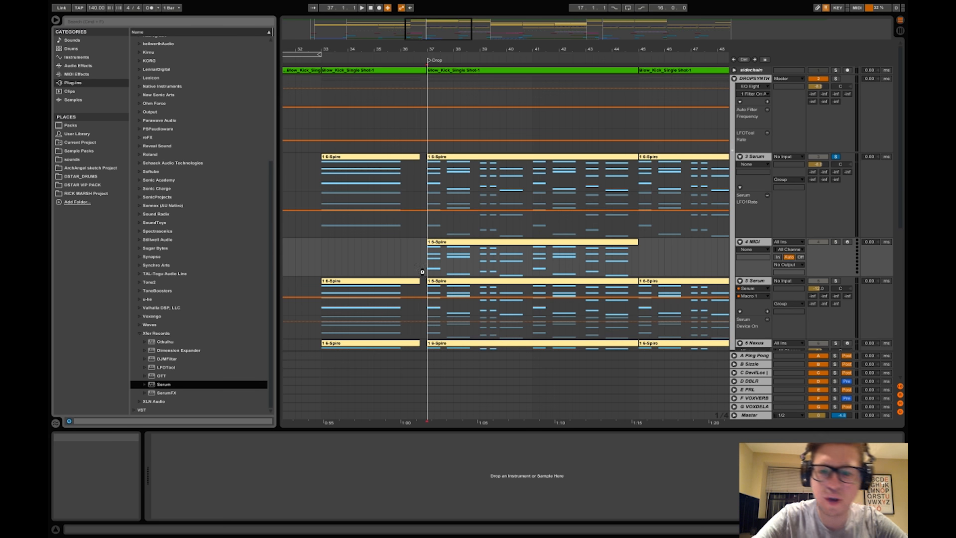
key(Return)
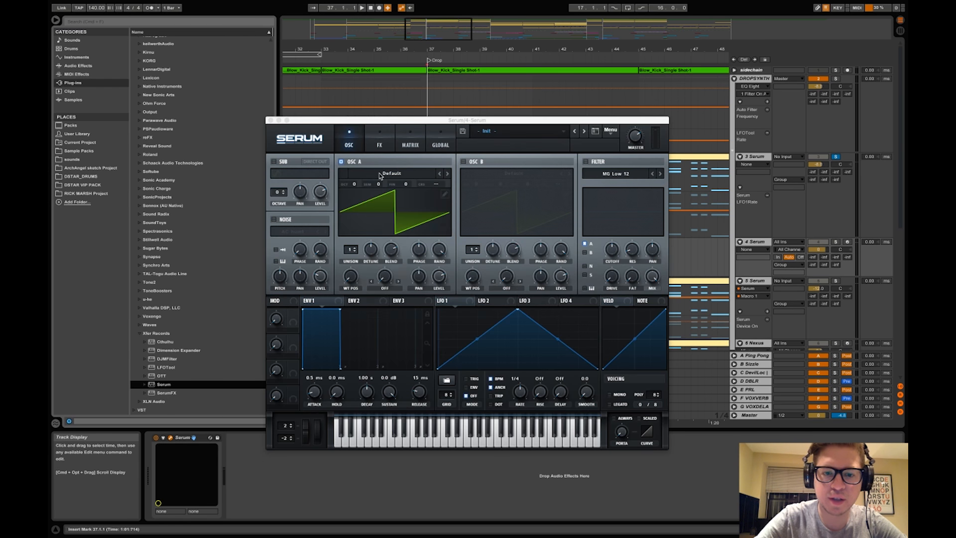
Give Osc A the Analog PWM C64 wavetable with 7 unison voices and slightly reduced detune.
click(380, 174)
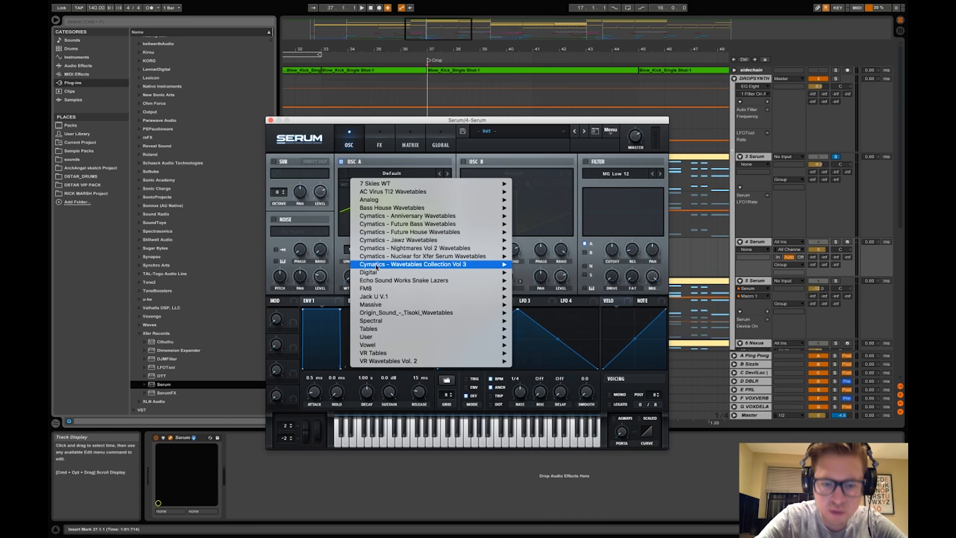
mouse_move(390, 200)
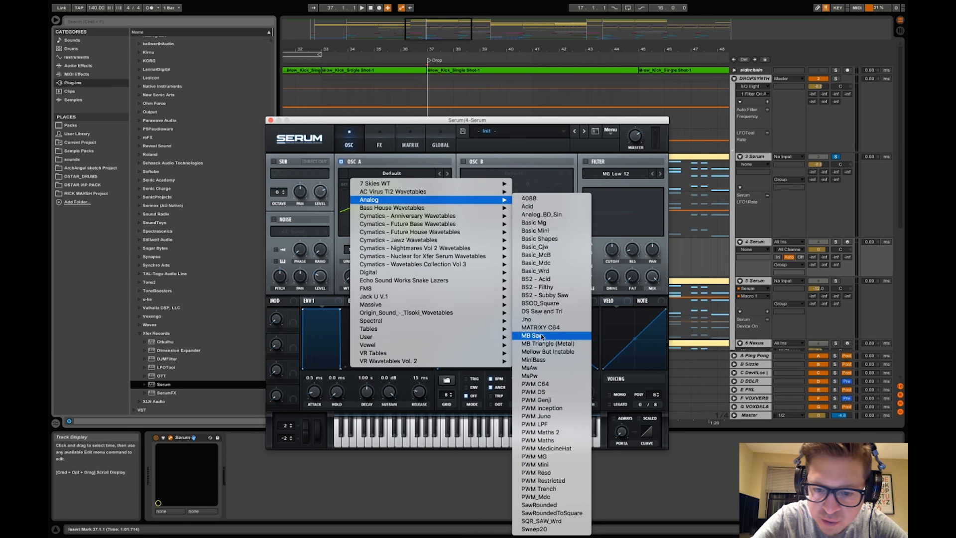
click(554, 386)
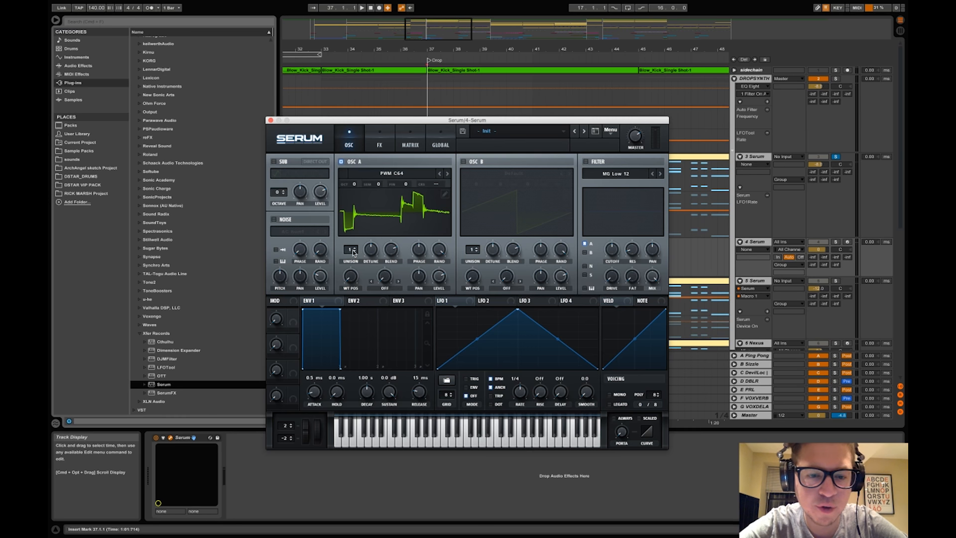
drag(352, 251, 353, 209)
drag(370, 248, 370, 254)
Reshape LFO 1 into a quick rise with a curved decay at a 1/8 rate, and assign it to Osc A's level.
drag(519, 309, 457, 309)
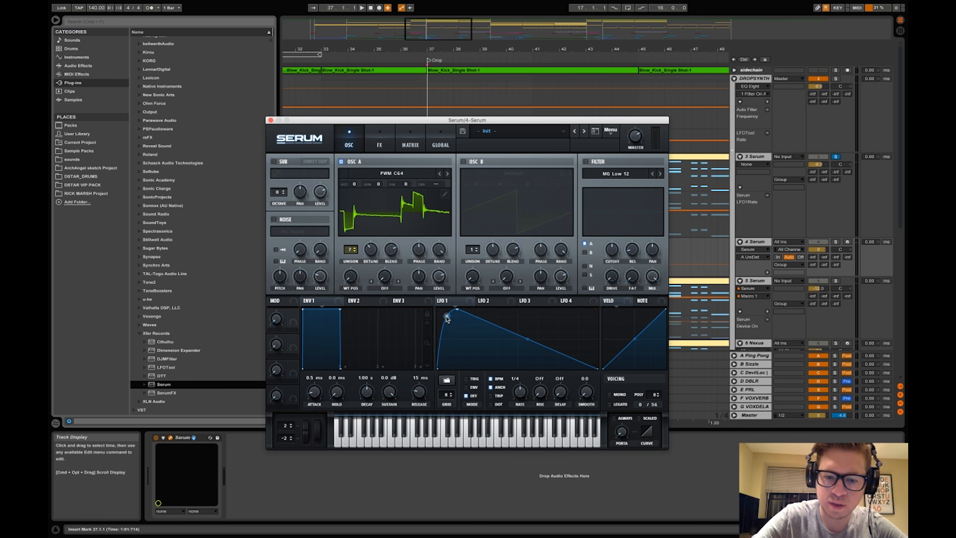
drag(526, 344, 474, 303)
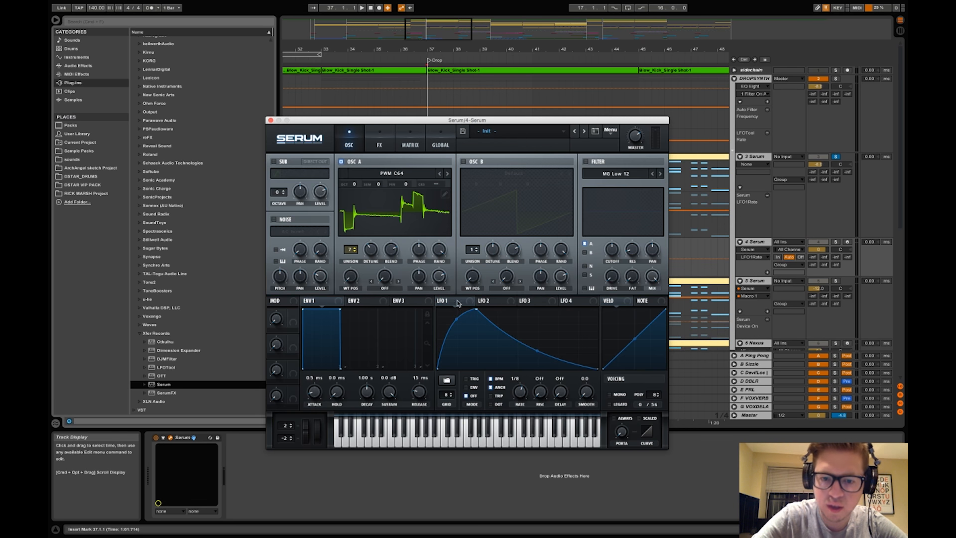
drag(437, 278, 439, 277)
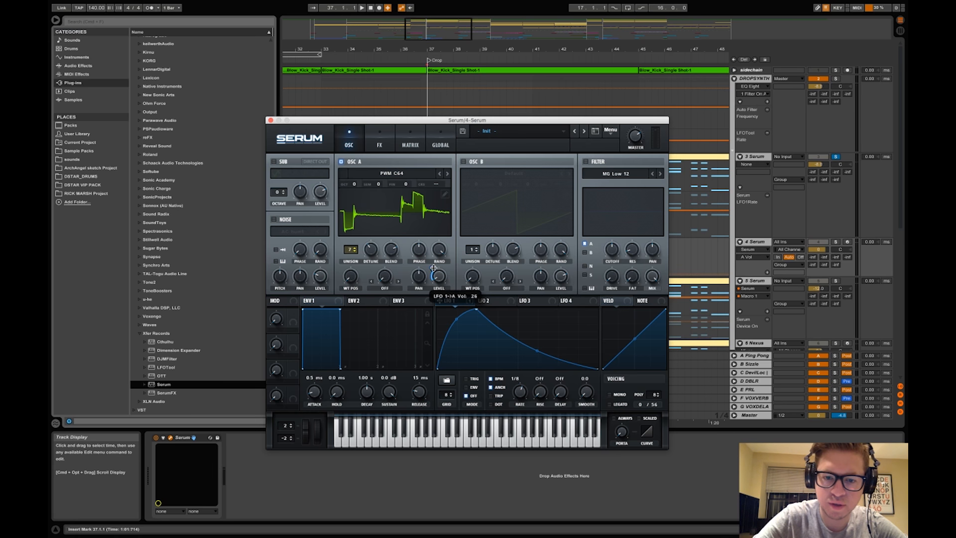
Solo the 4 Serum track in place of 3 Serum and lower its track volume.
key(space)
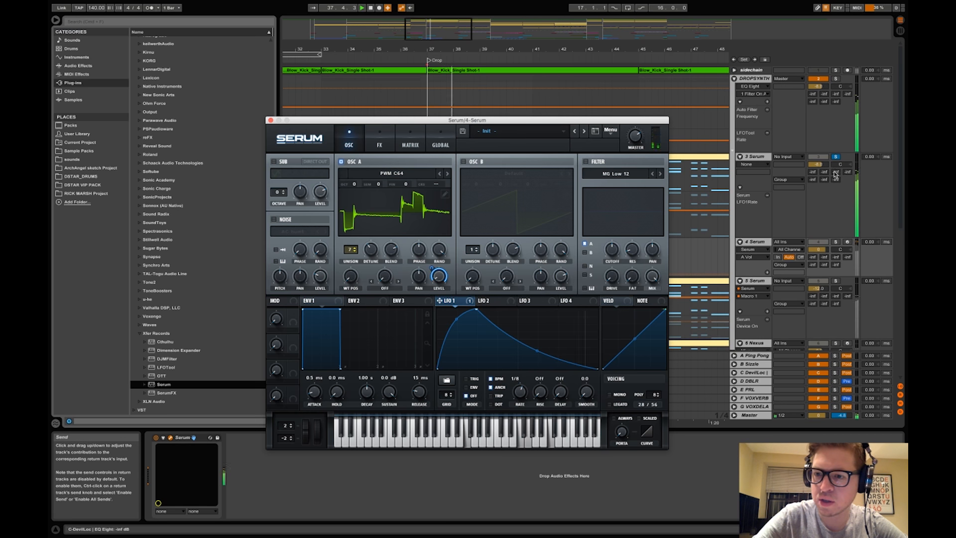
click(836, 242)
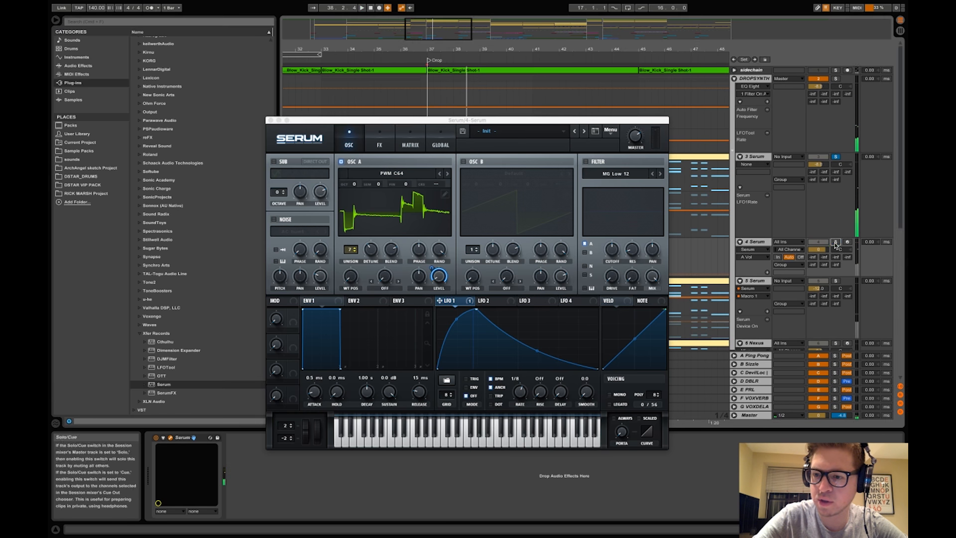
click(821, 249)
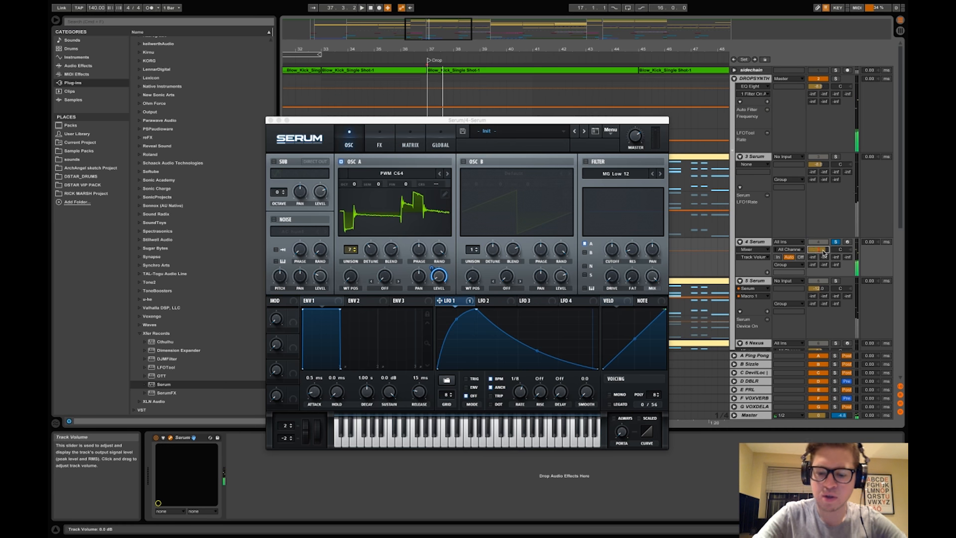
Set Osc A's octave to -1 and copy Osc A's settings to Osc B.
click(351, 189)
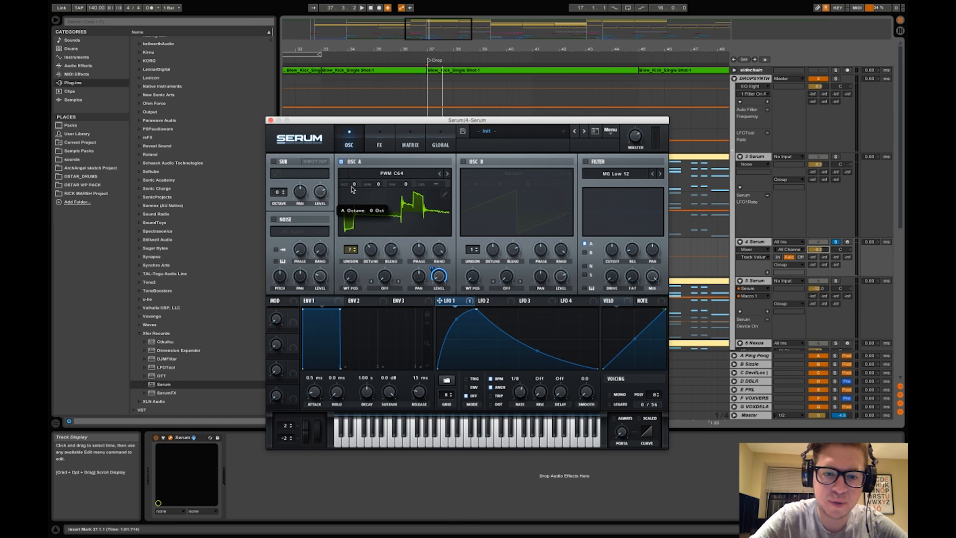
key(space)
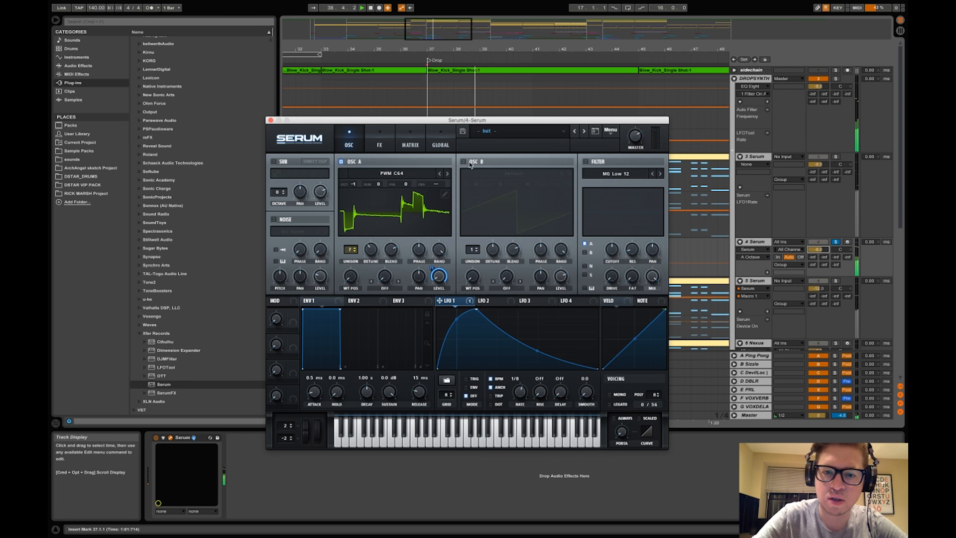
click(616, 133)
click(626, 201)
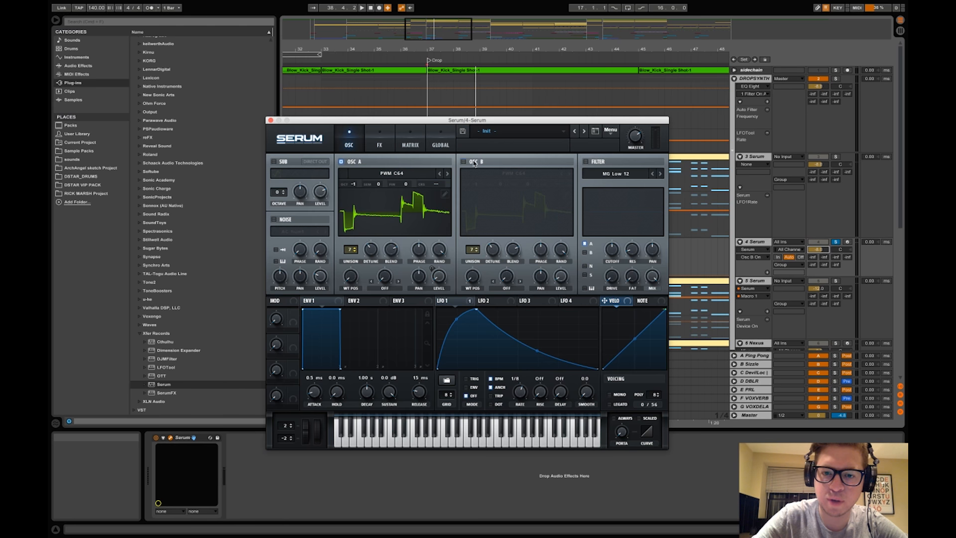
Enable Osc B and set its octave to -2 while auditioning the sound from bar 37.
click(474, 163)
key(space)
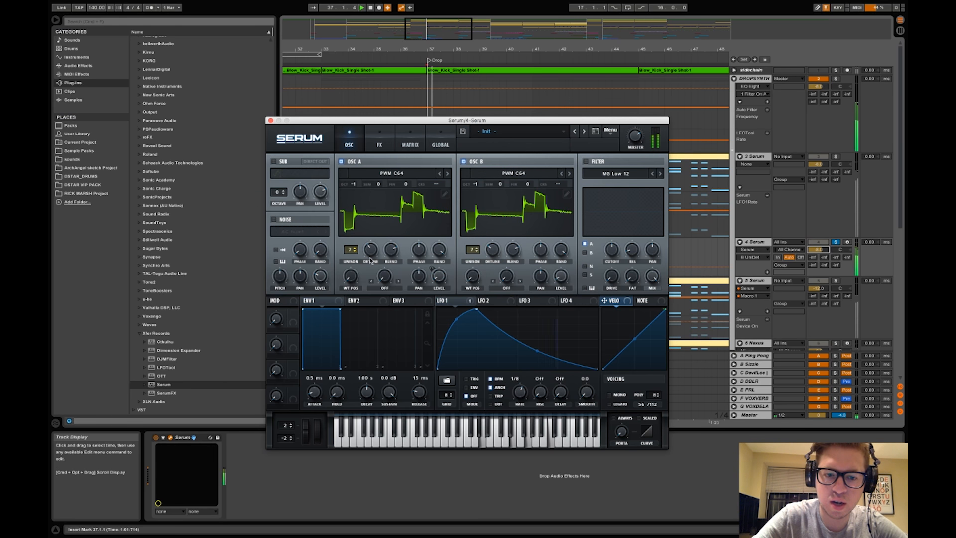
drag(476, 186, 492, 196)
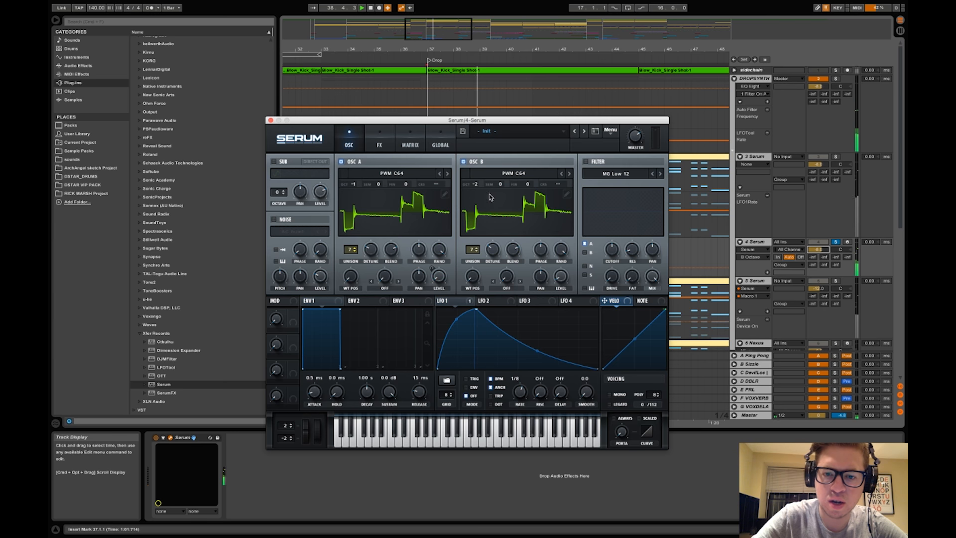
click(755, 243)
drag(539, 117, 595, 122)
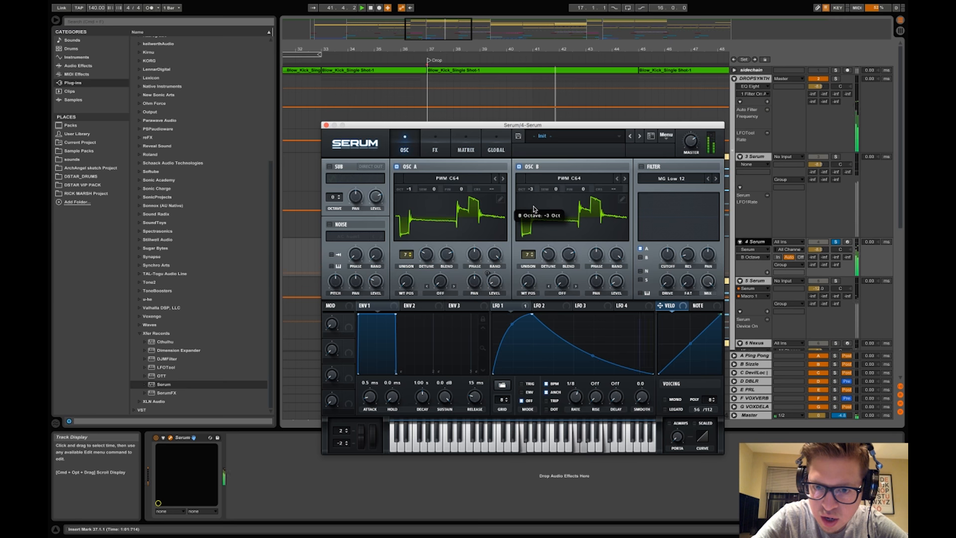
mouse_move(532, 190)
mouse_down()
mouse_move(536, 172)
mouse_move(532, 191)
mouse_up()
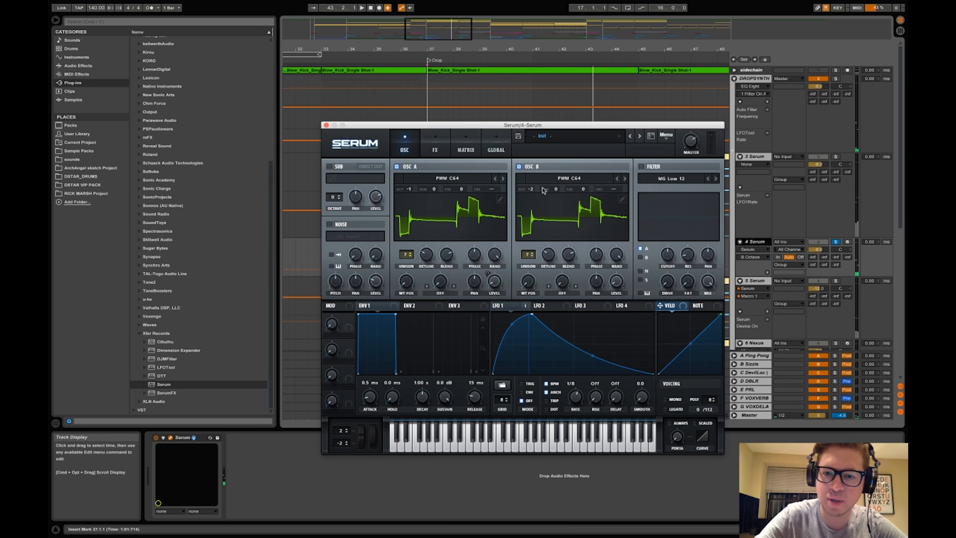
Assign LFO 1 to Osc B's level.
drag(499, 306, 617, 280)
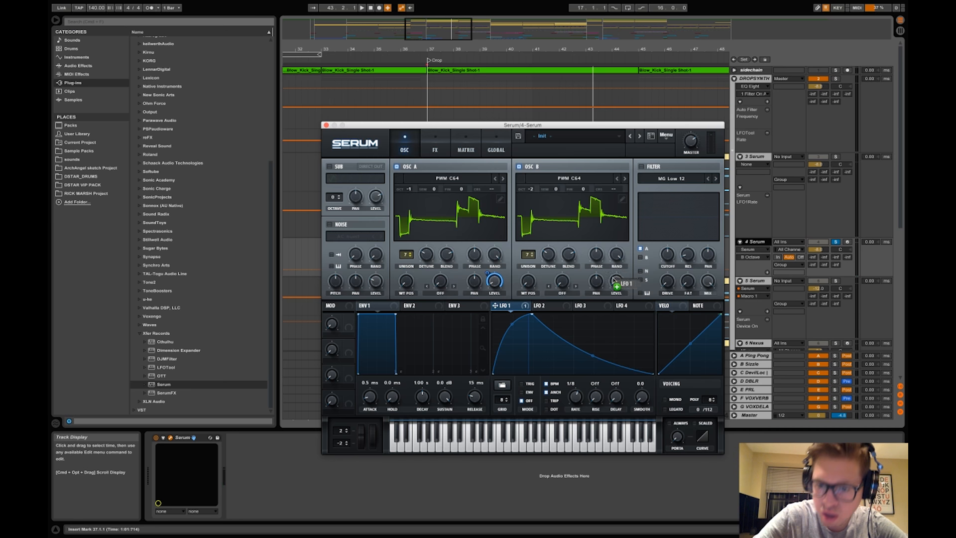
Enable the filter and set its type to High 12 while auditioning the sound.
key(space)
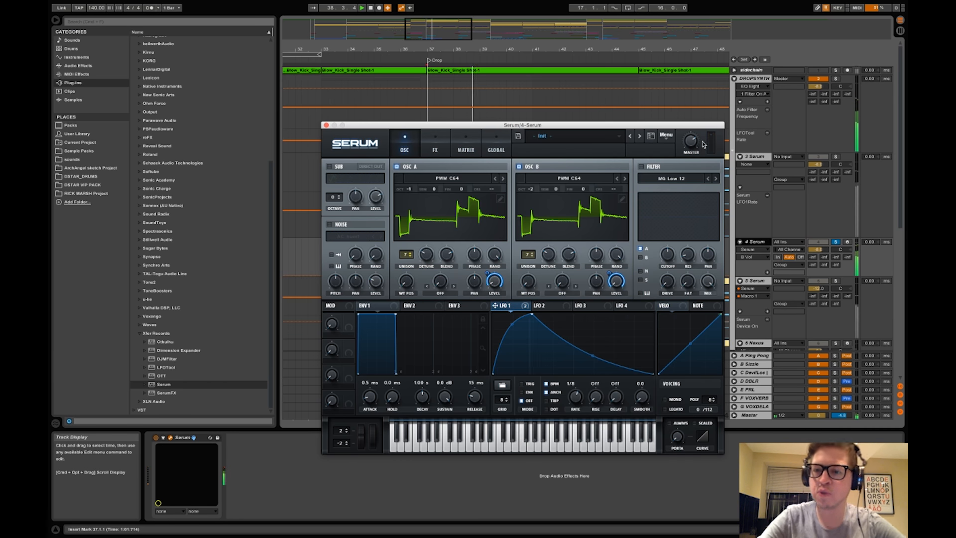
click(656, 168)
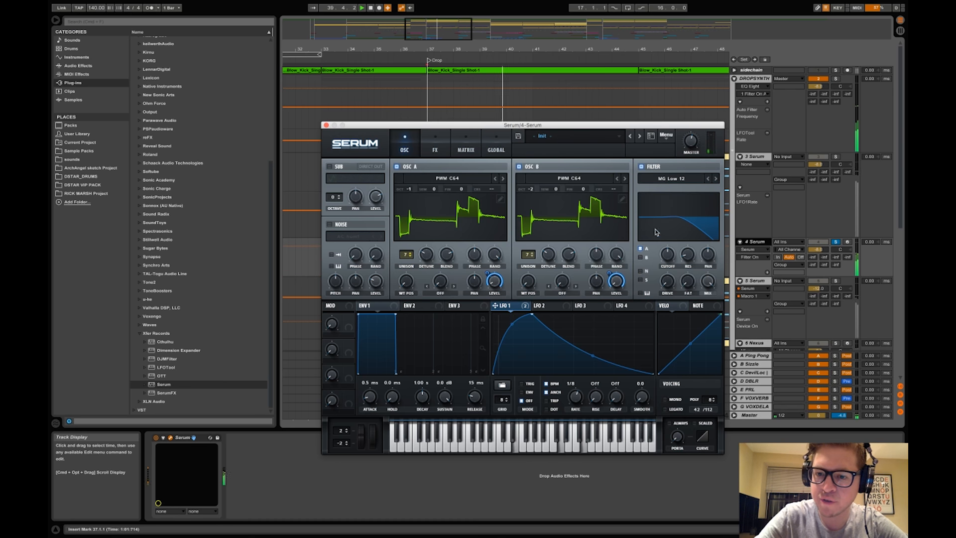
click(665, 178)
mouse_move(661, 199)
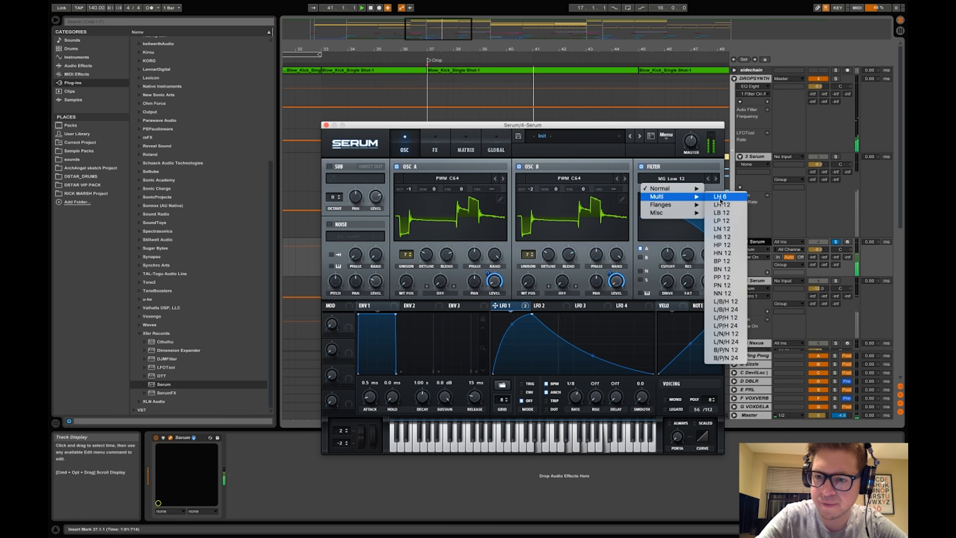
click(733, 262)
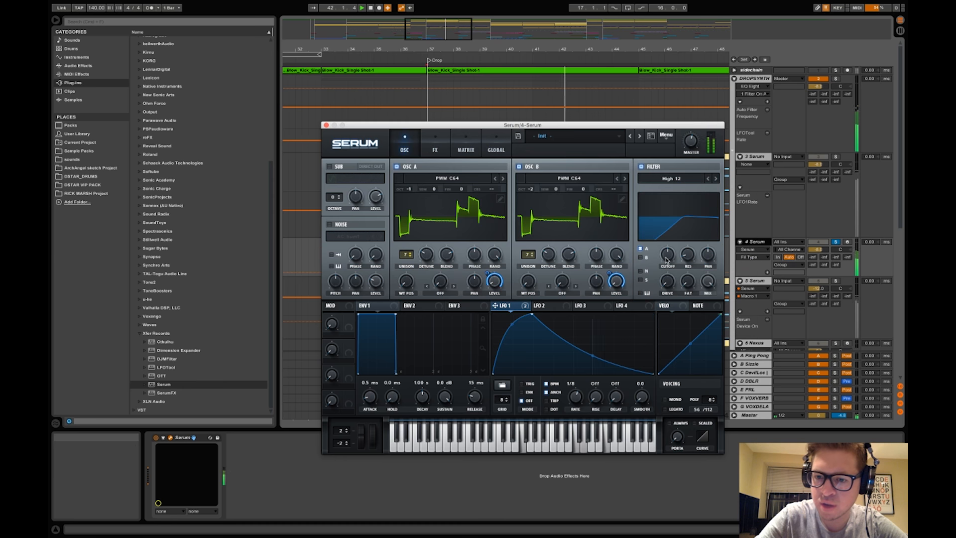
Assign LFO 1 to the filter's cutoff and restart playback to hear the modulation.
drag(503, 308, 667, 255)
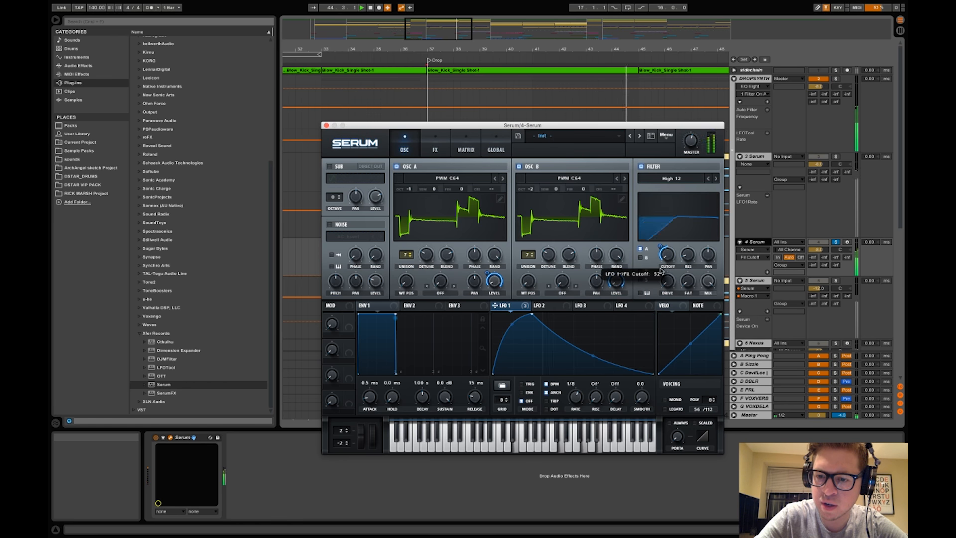
key(space)
key(space)
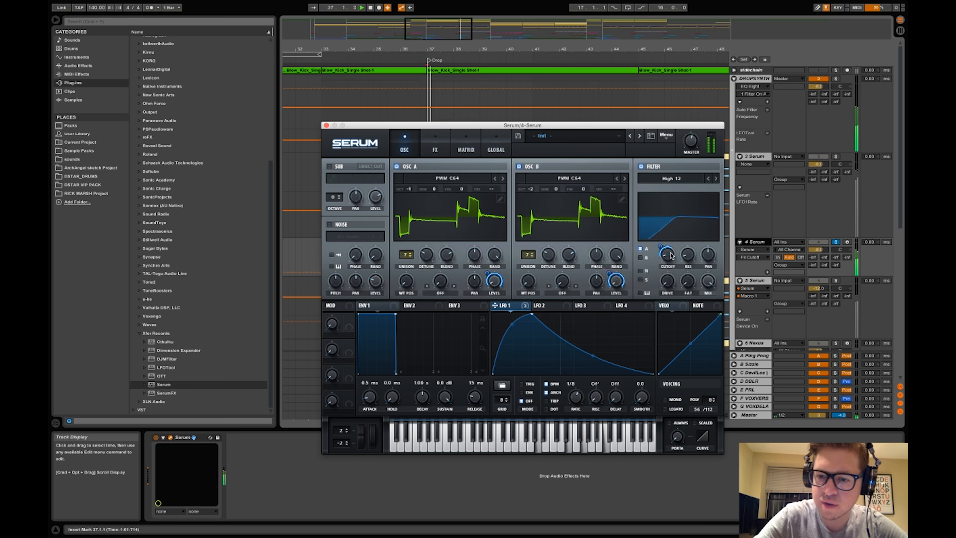
Loop the 4 Serum clip's range from bar 37 to bar 45, keeping the synth window clear of the clip.
drag(499, 124, 489, 294)
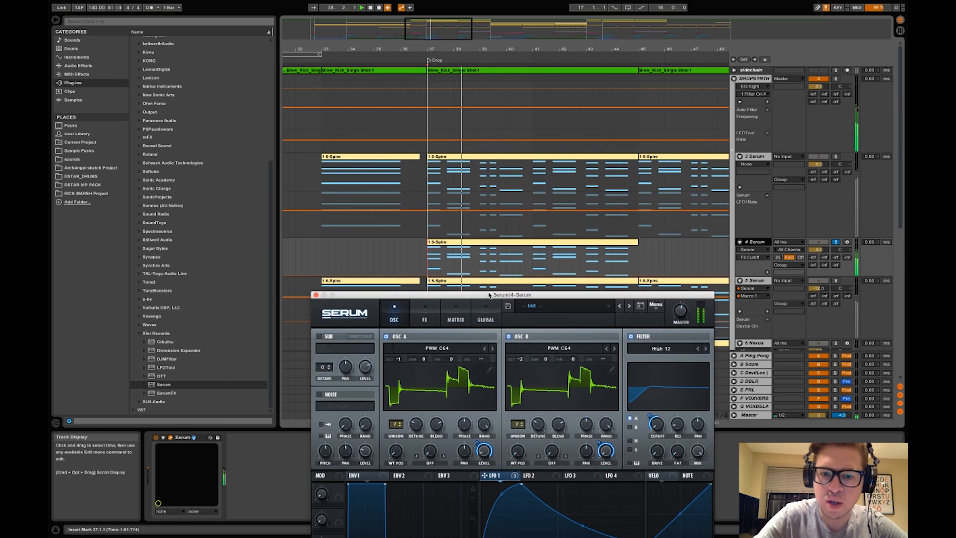
drag(428, 262, 640, 262)
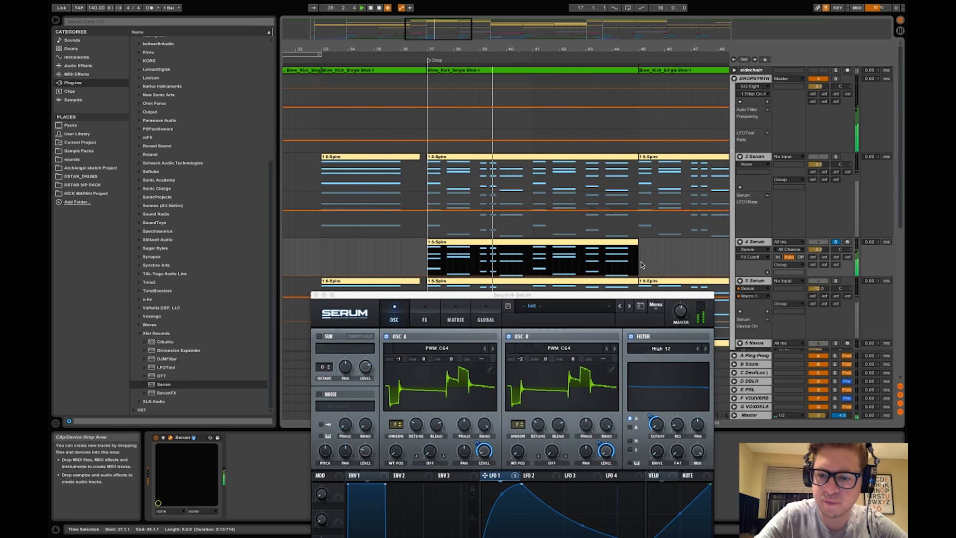
key(super+l)
drag(604, 297, 605, 128)
Adjust the filter's drive and resonance, and route Osc B, noise and sub through the filter along with Osc A.
drag(660, 283, 663, 275)
key(space)
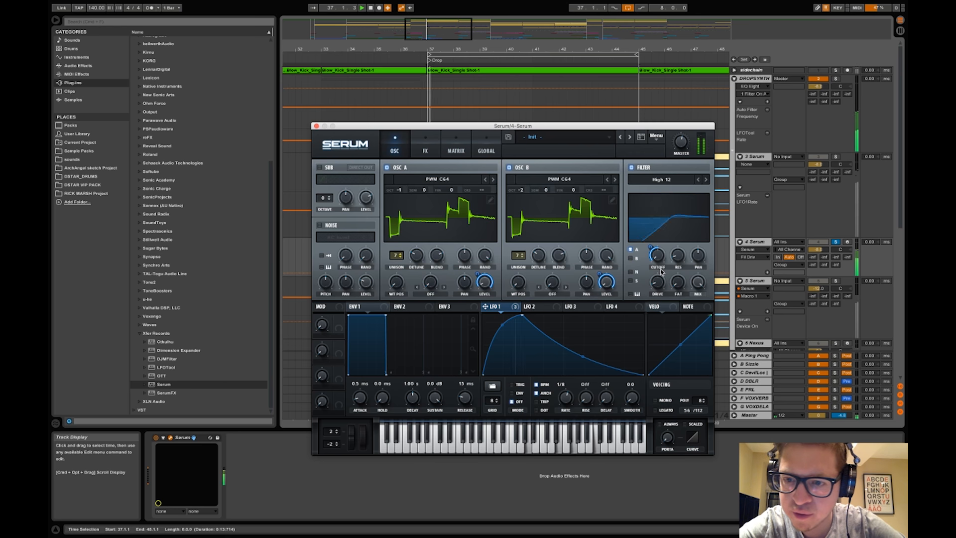
mouse_move(678, 255)
mouse_down()
mouse_move(681, 241)
mouse_move(684, 261)
mouse_up()
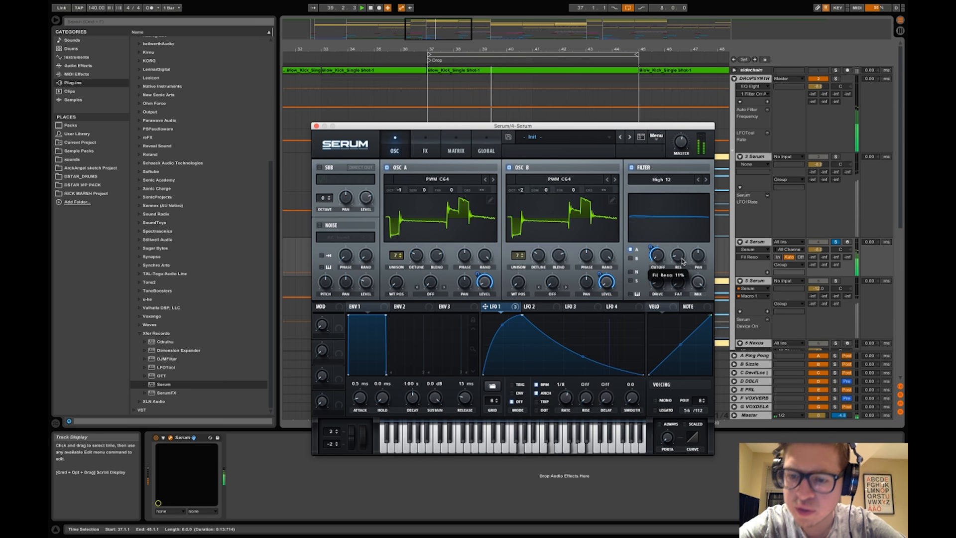
click(630, 272)
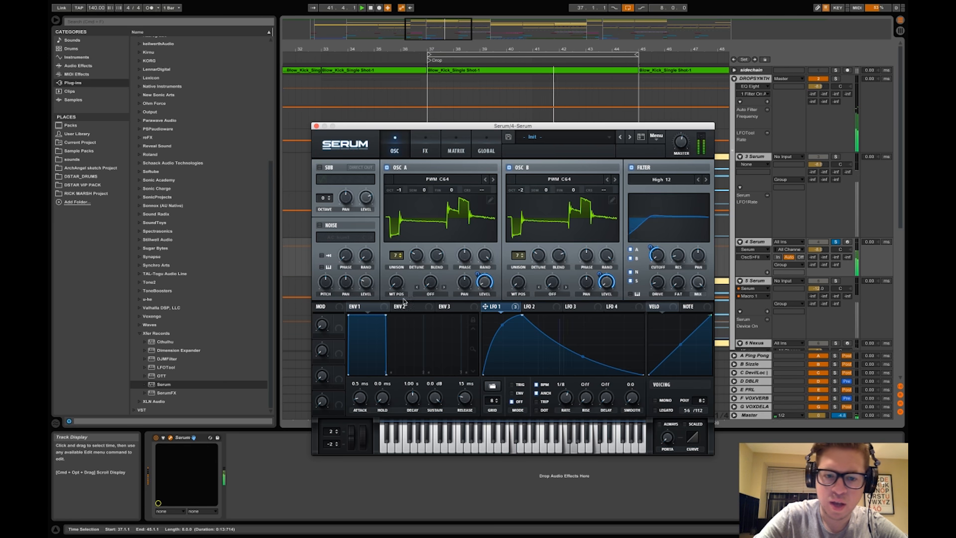
Enable the noise oscillator with the BrightWhite sample and assign LFO 1 to its level.
click(319, 225)
click(341, 237)
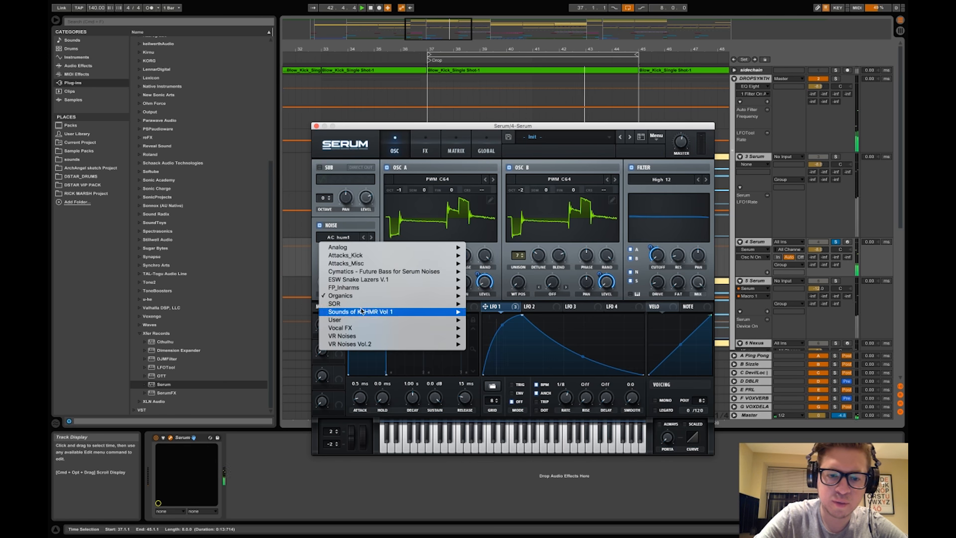
mouse_move(346, 249)
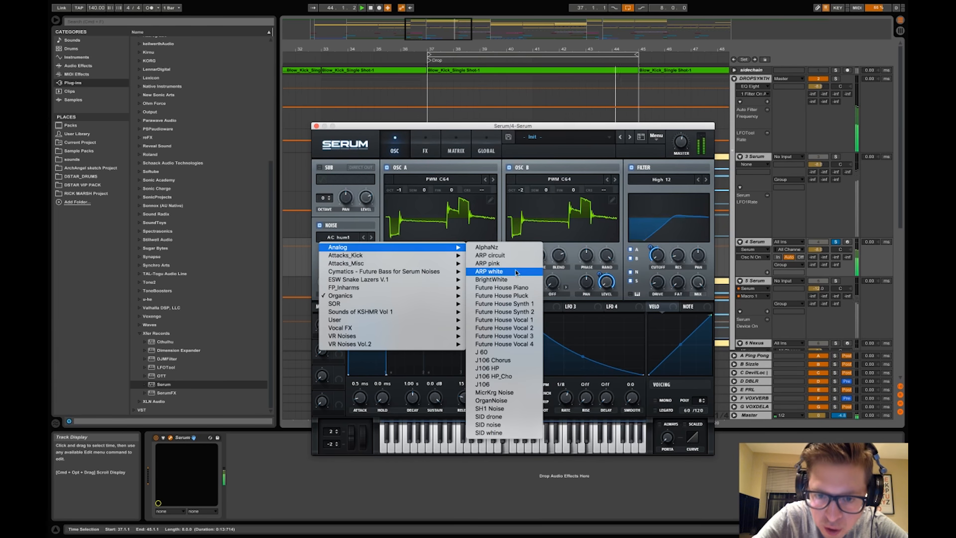
click(489, 279)
click(371, 285)
drag(493, 310, 358, 274)
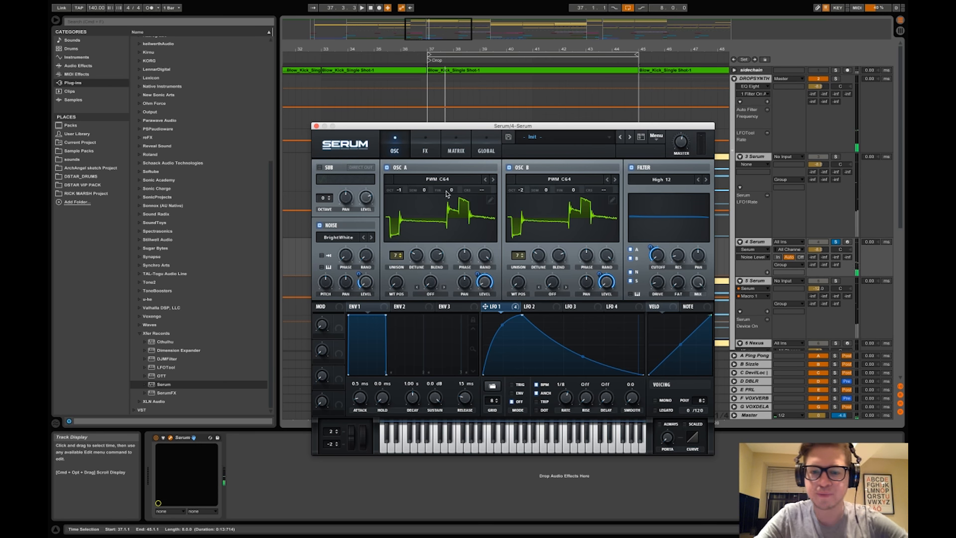
click(424, 256)
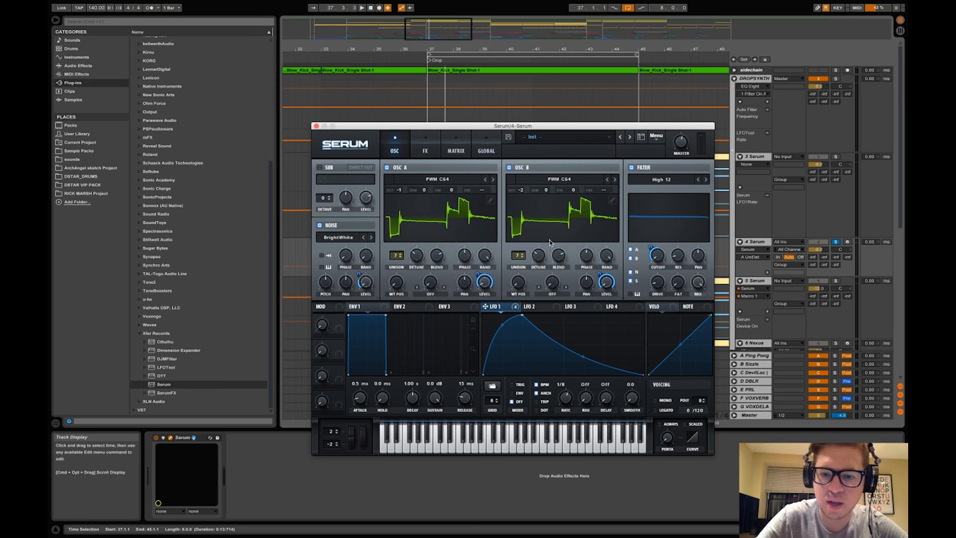
Enable the Hyper/Dimension effect, lower the Hyper mix and set the Dimension mix to about 65% while auditioning the loop.
click(425, 146)
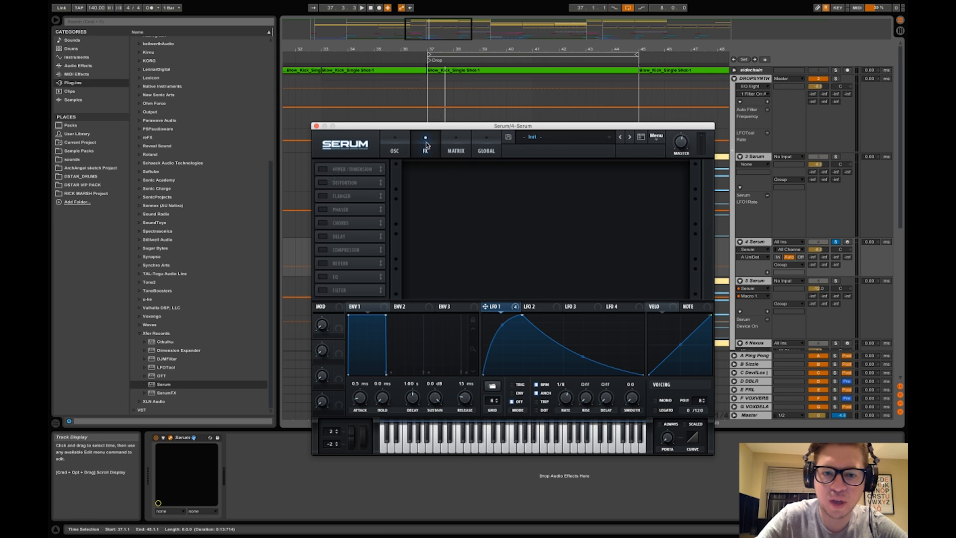
click(324, 169)
click(672, 173)
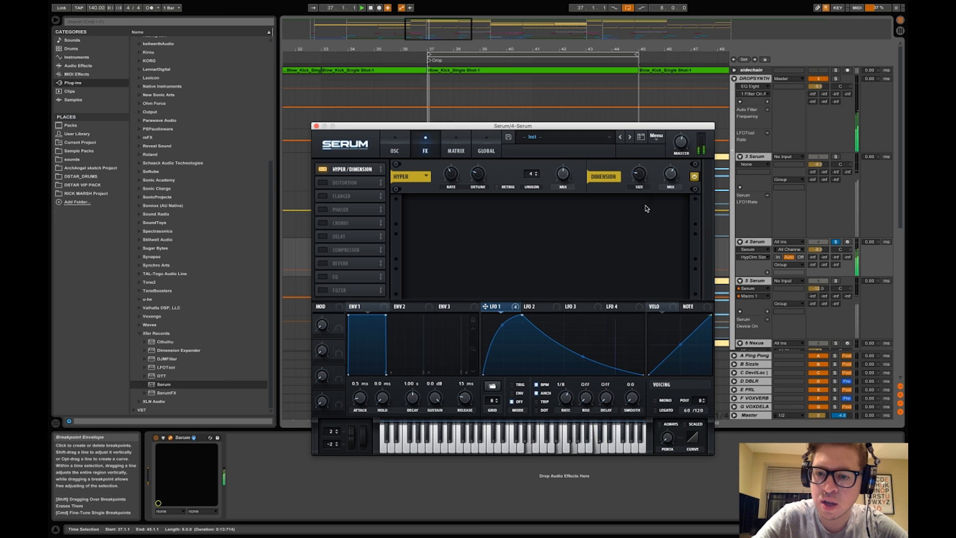
mouse_move(670, 177)
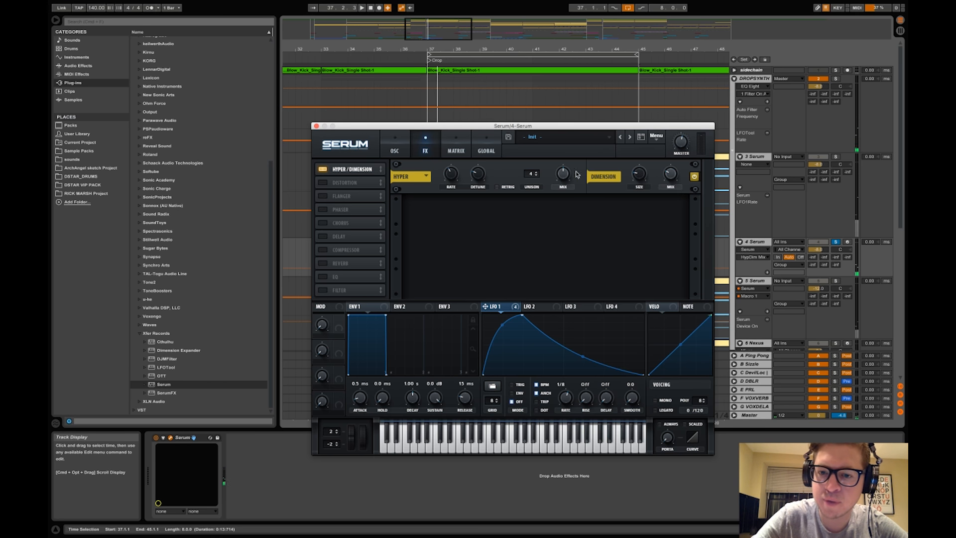
drag(563, 174, 571, 205)
mouse_move(674, 178)
mouse_down()
mouse_move(675, 140)
mouse_move(672, 174)
mouse_up()
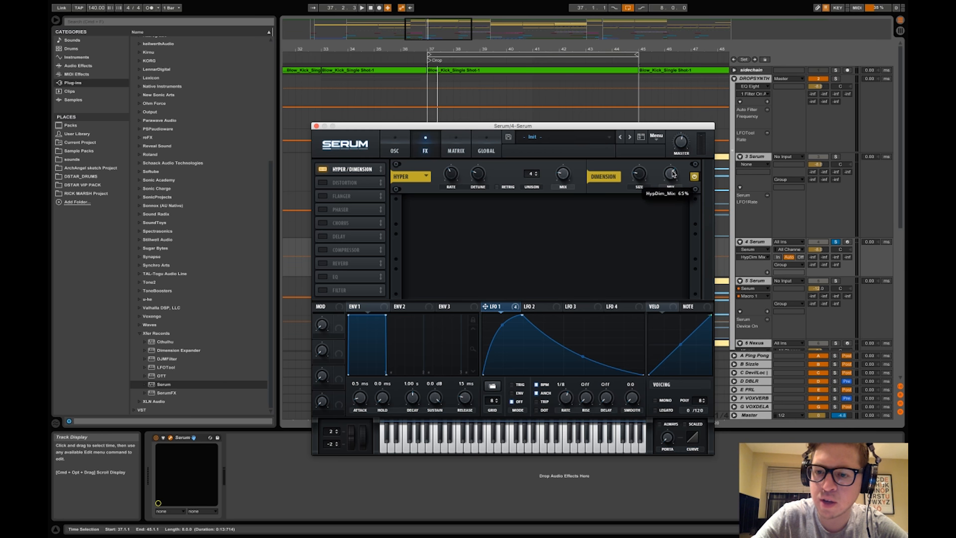
key(space)
click(569, 175)
key(space)
Inspect the original Serum instance on the 3 Serum track, checking its effects, oscillator settings and LFO 1 assignments.
click(756, 157)
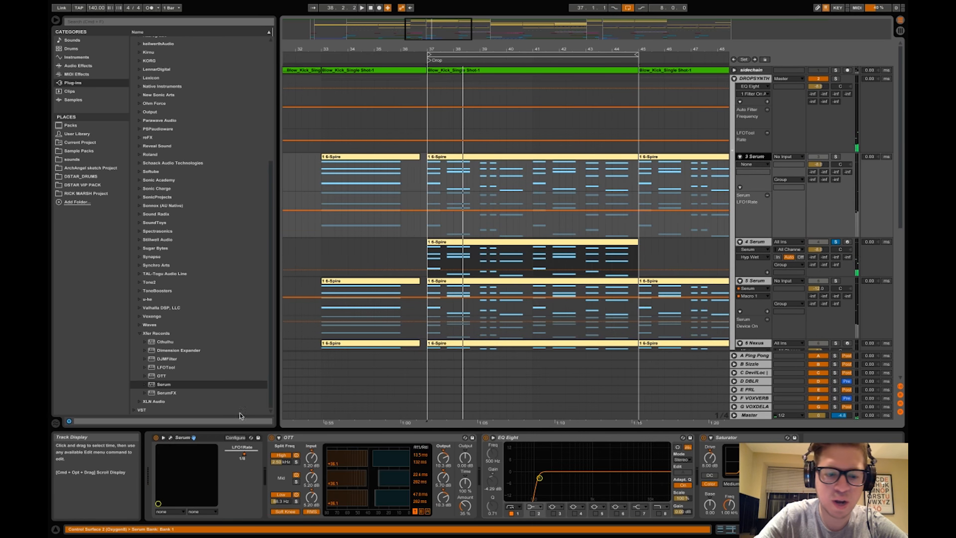
click(171, 438)
click(377, 140)
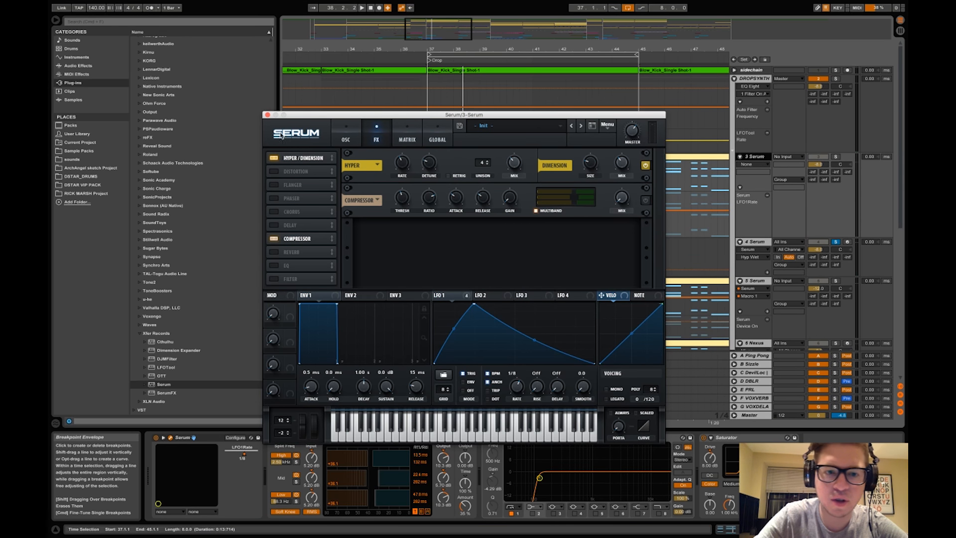
click(267, 115)
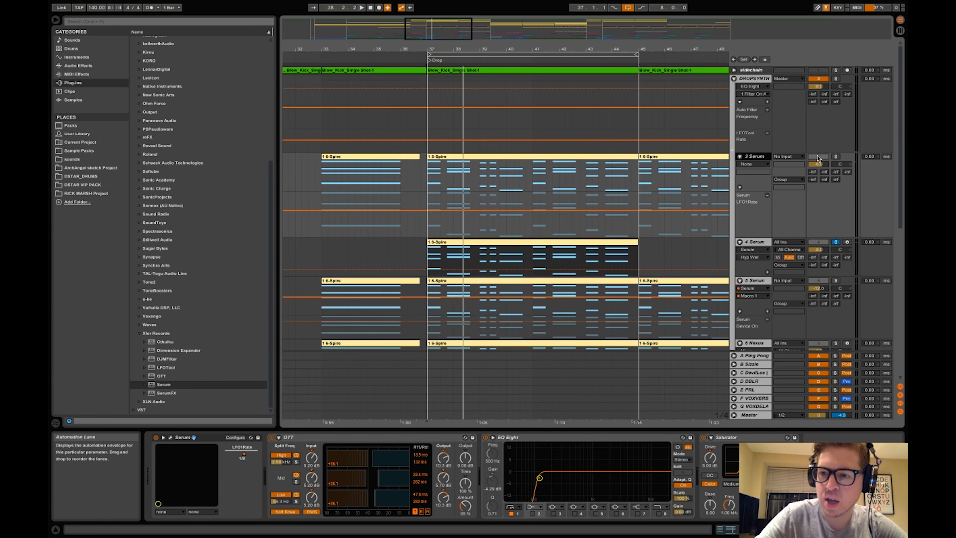
click(169, 439)
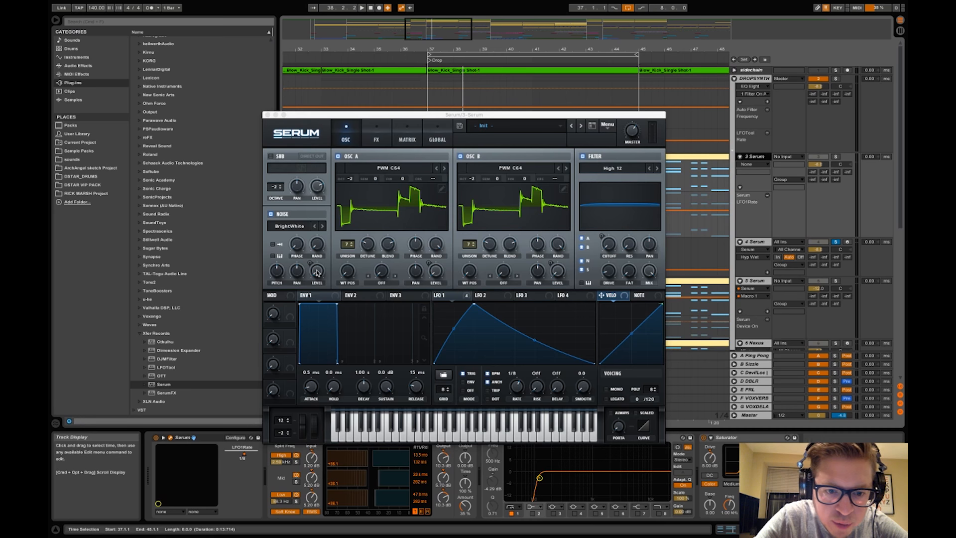
click(463, 297)
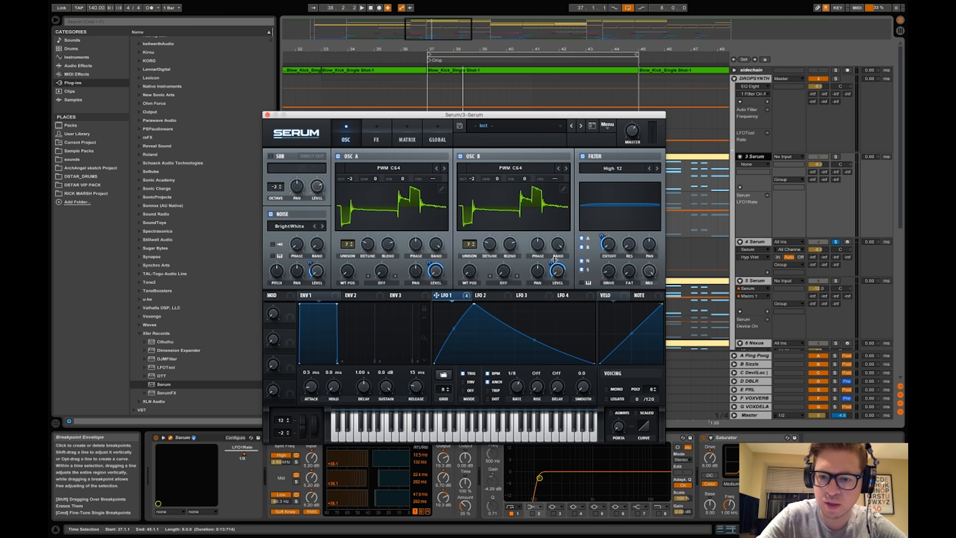
click(376, 139)
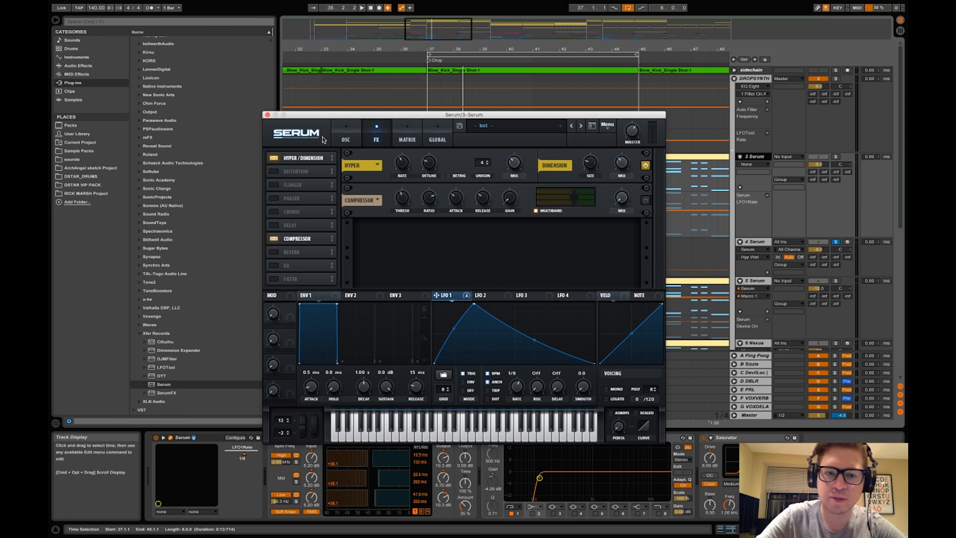
click(343, 139)
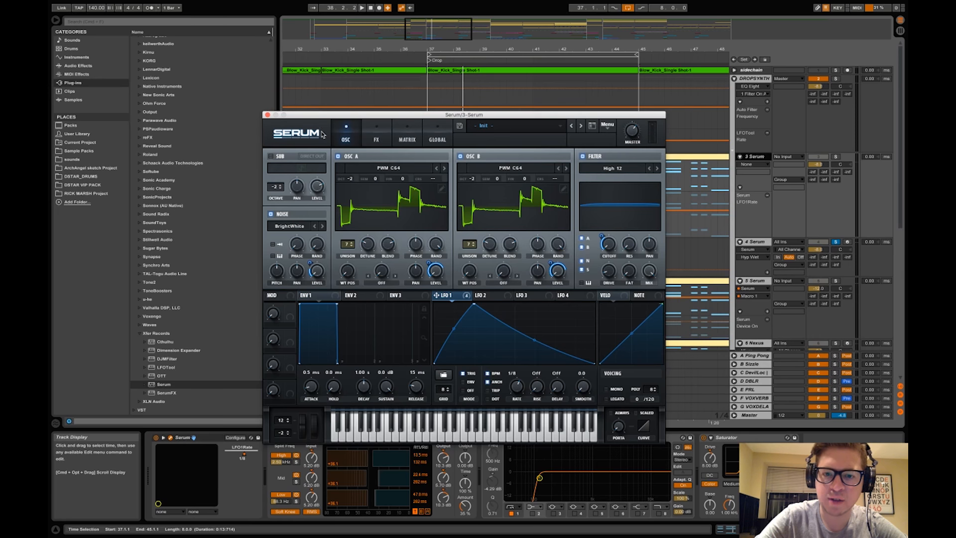
click(267, 115)
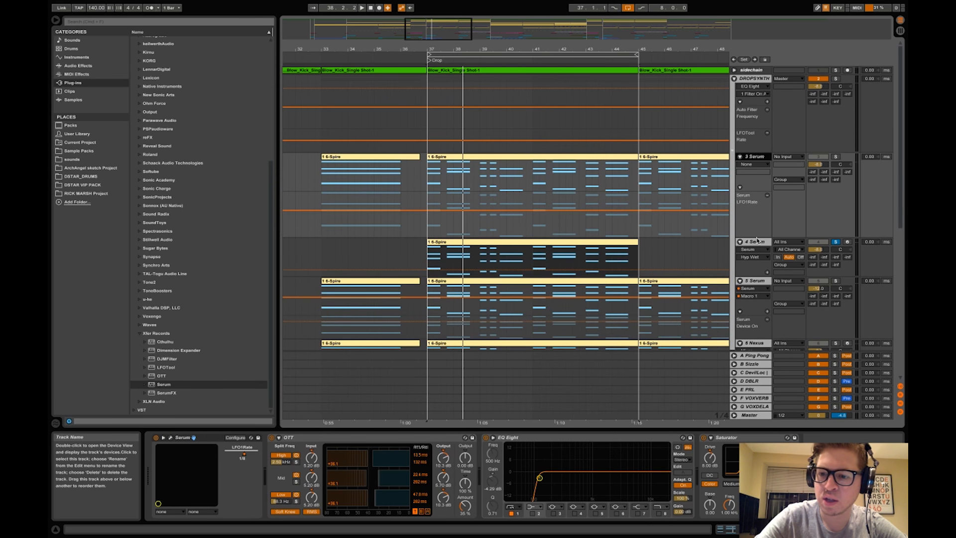
Set Osc A's octave to -2 in the 4 Serum instance and play the loop.
click(757, 244)
click(392, 158)
click(395, 154)
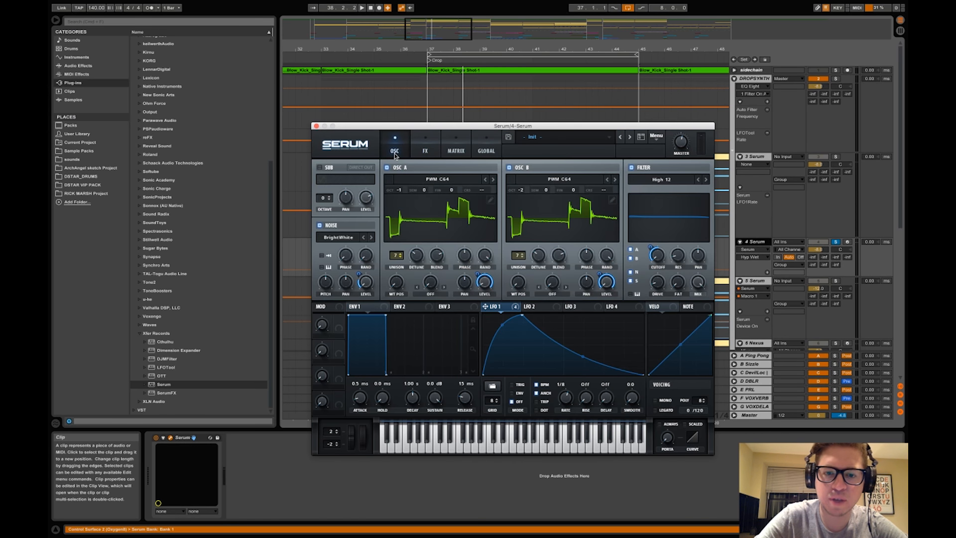
drag(401, 192, 401, 204)
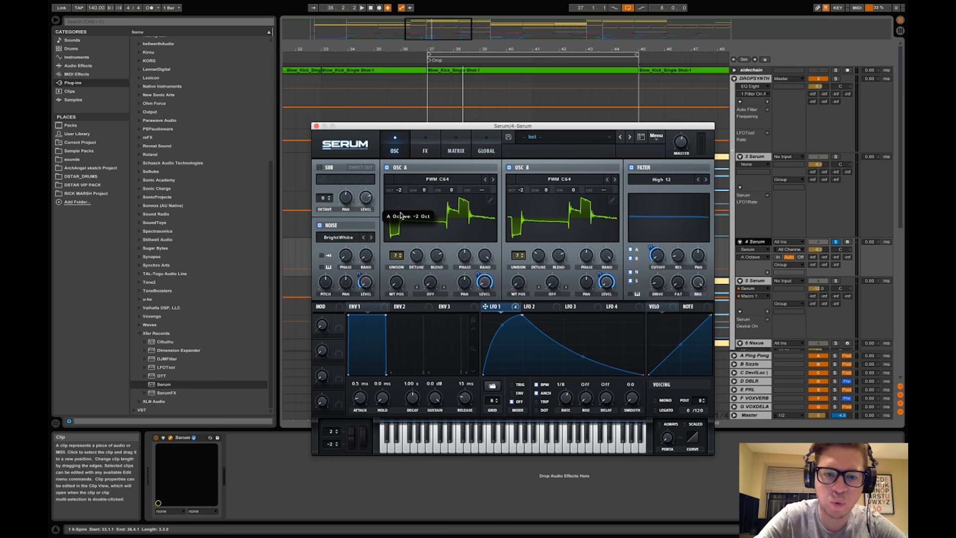
drag(346, 144, 331, 144)
key(space)
Adjust the filter's cutoff and the Dimension size in the 4 Serum instance while auditioning the loop.
mouse_move(513, 145)
mouse_down()
mouse_move(513, 257)
mouse_move(511, 164)
mouse_up()
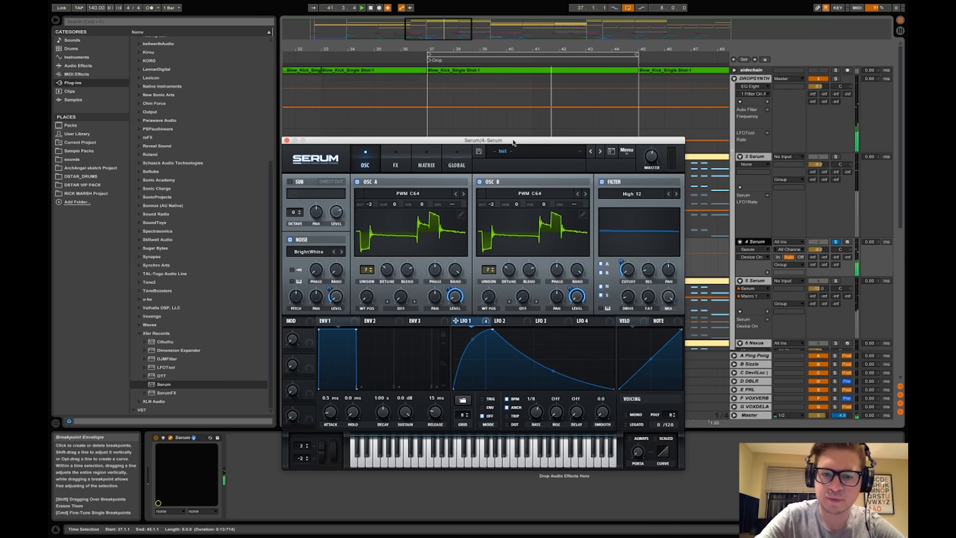
drag(480, 161, 514, 140)
click(395, 164)
click(377, 164)
drag(631, 277, 639, 275)
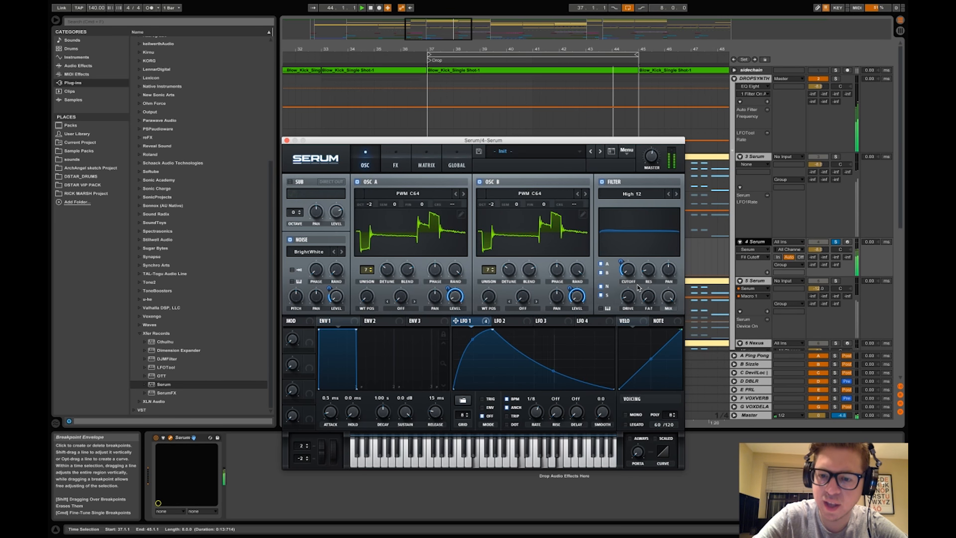
click(396, 165)
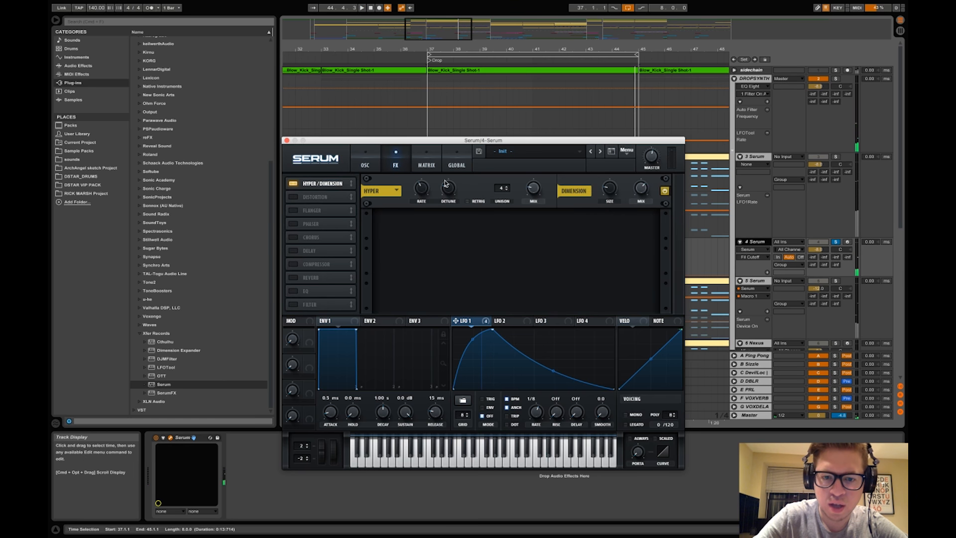
click(607, 189)
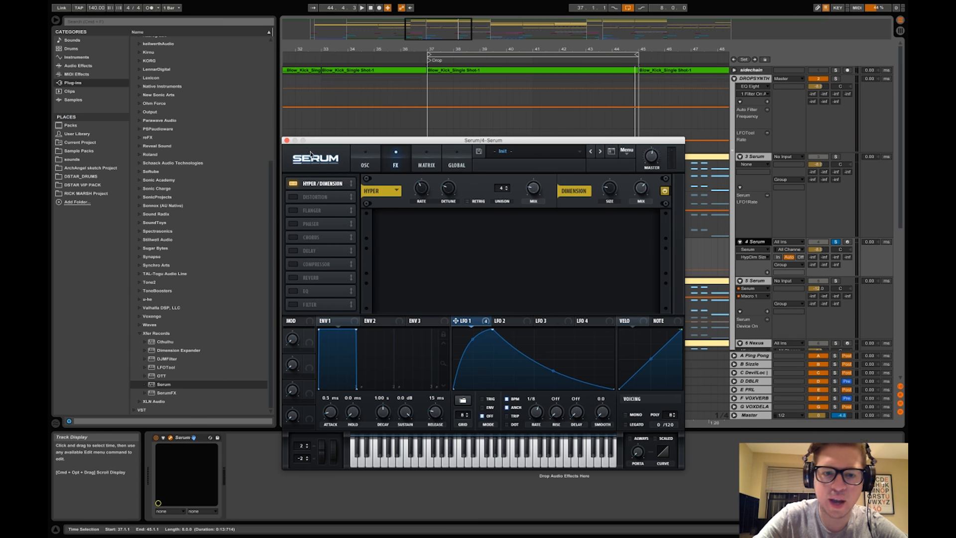
Close the Serum window and inspect the effect chain on the original 3 Serum track.
click(287, 141)
click(767, 158)
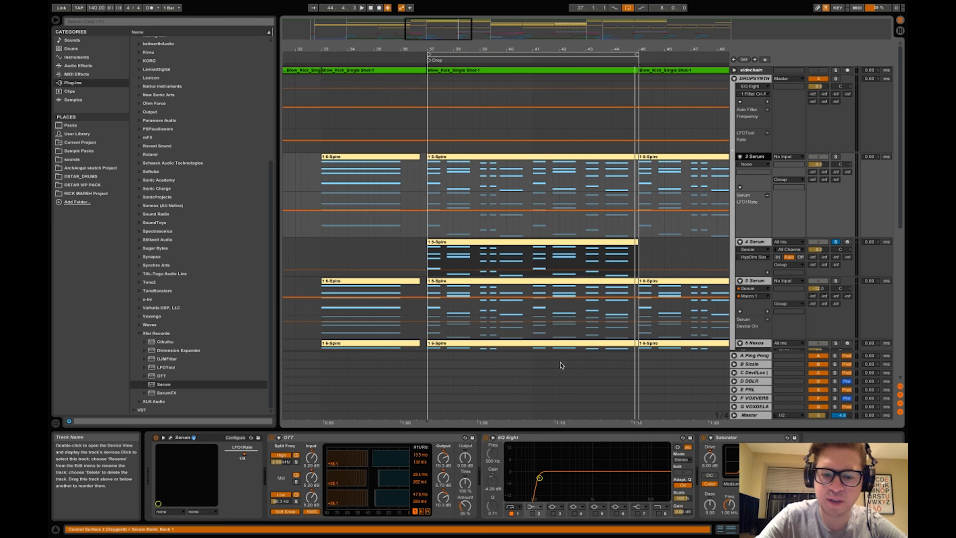
click(573, 438)
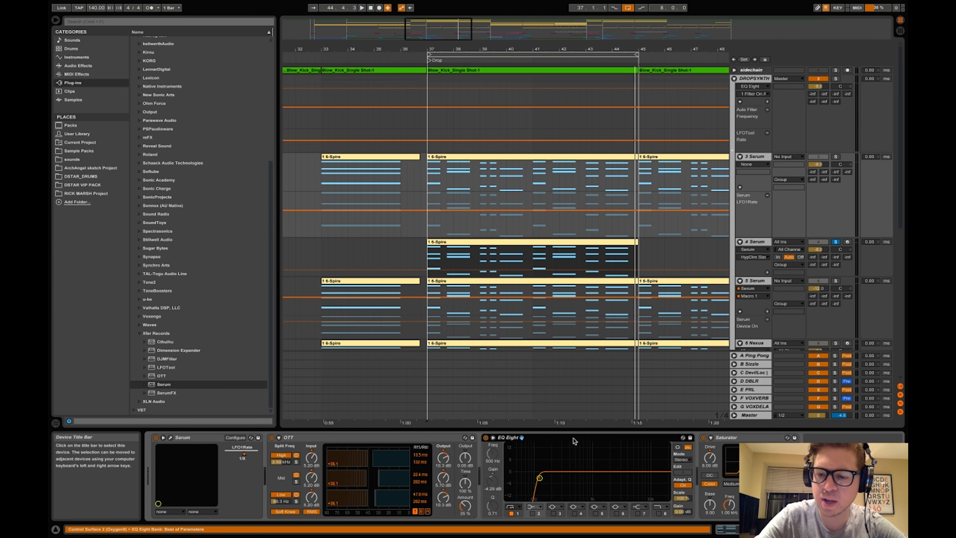
Add an EQ Eight after Serum on the 4 Serum track and enable band 1 as a low cut at about 128 Hz.
click(758, 247)
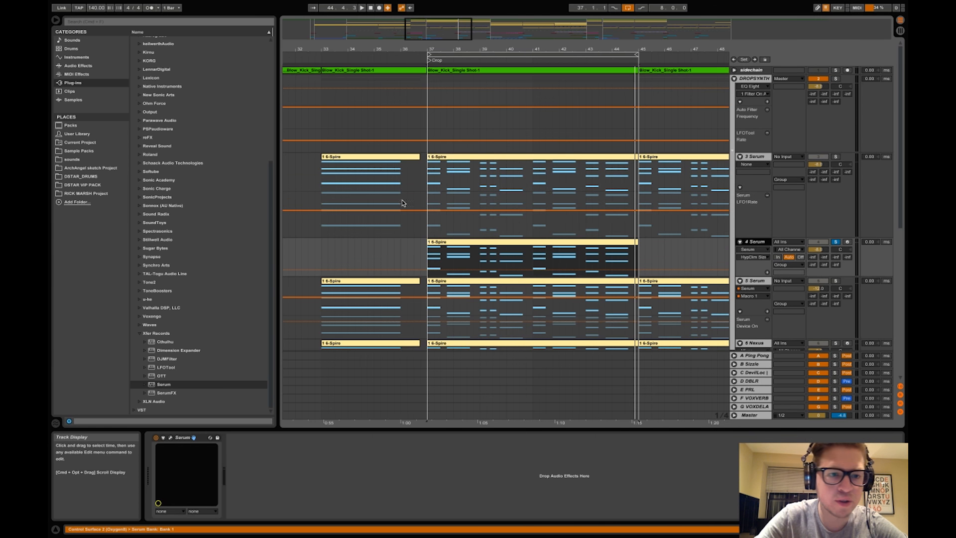
click(112, 67)
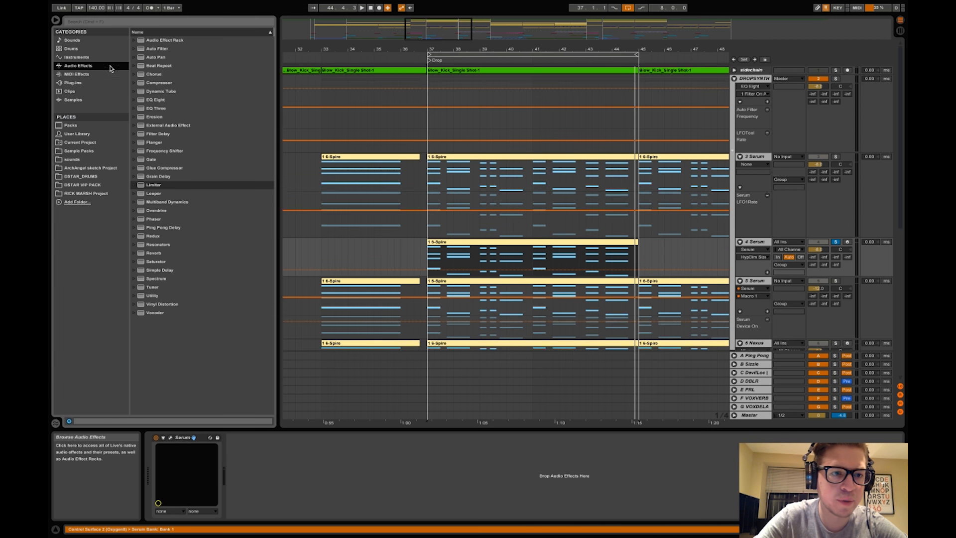
click(165, 101)
drag(318, 489, 319, 490)
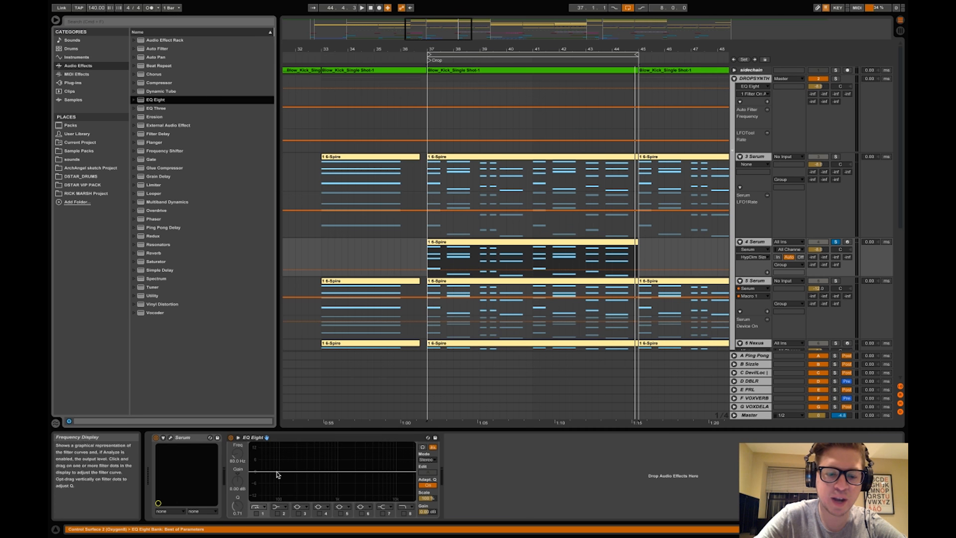
click(260, 514)
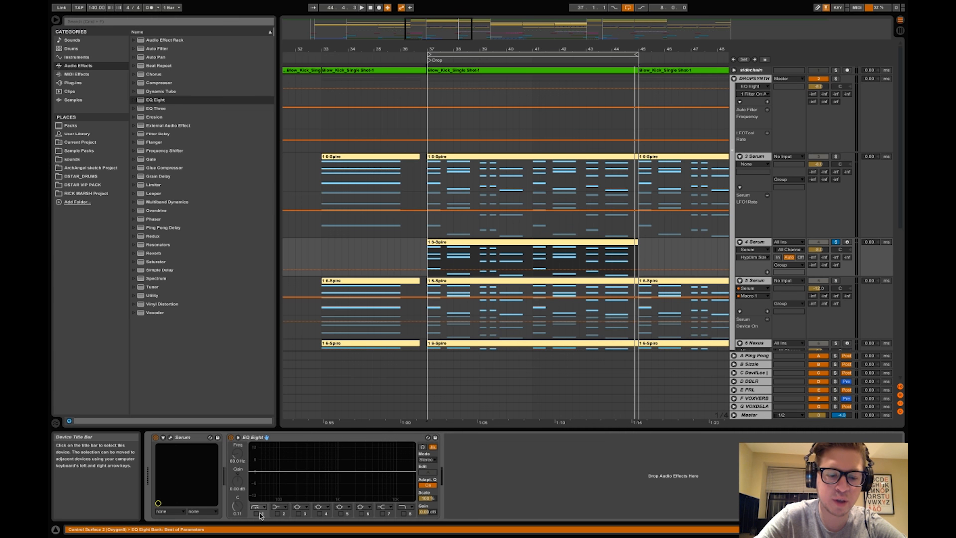
click(258, 513)
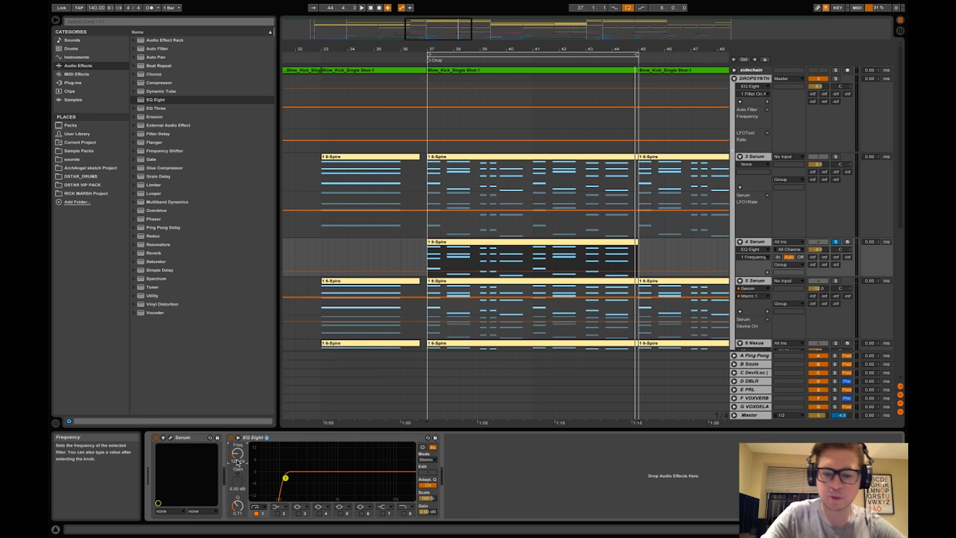
Add the Multiband Dynamics OTT preset after the EQ Eight and set its Amount to 30% while auditioning the loop.
click(137, 210)
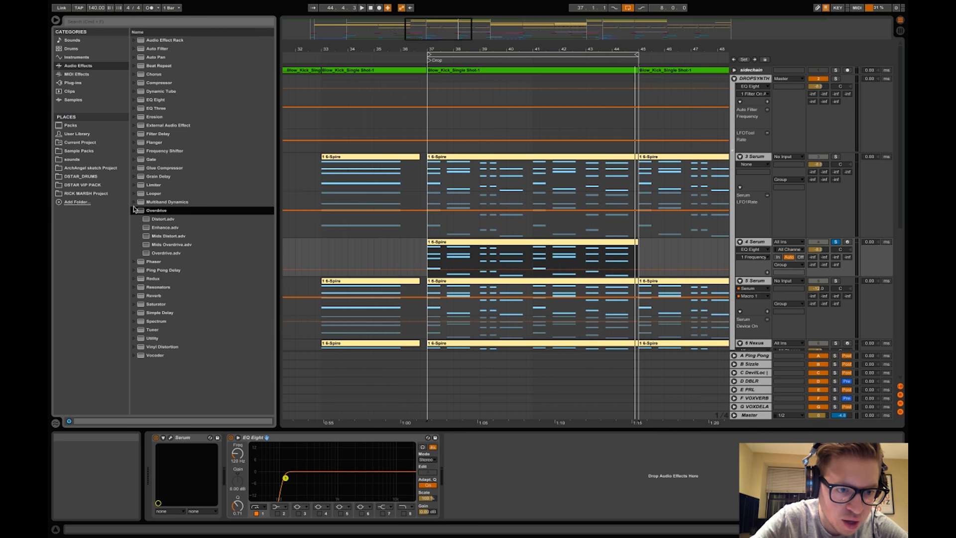
click(163, 261)
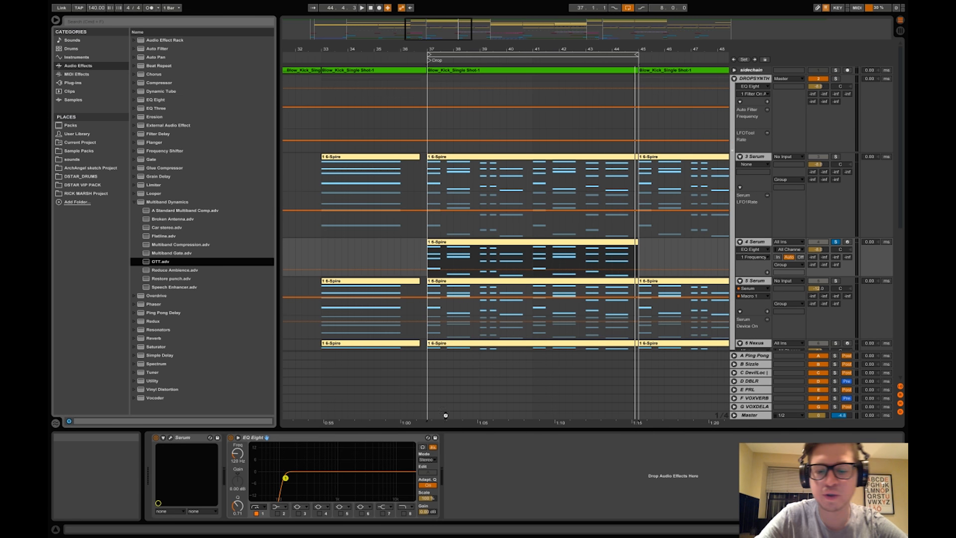
drag(543, 432, 544, 463)
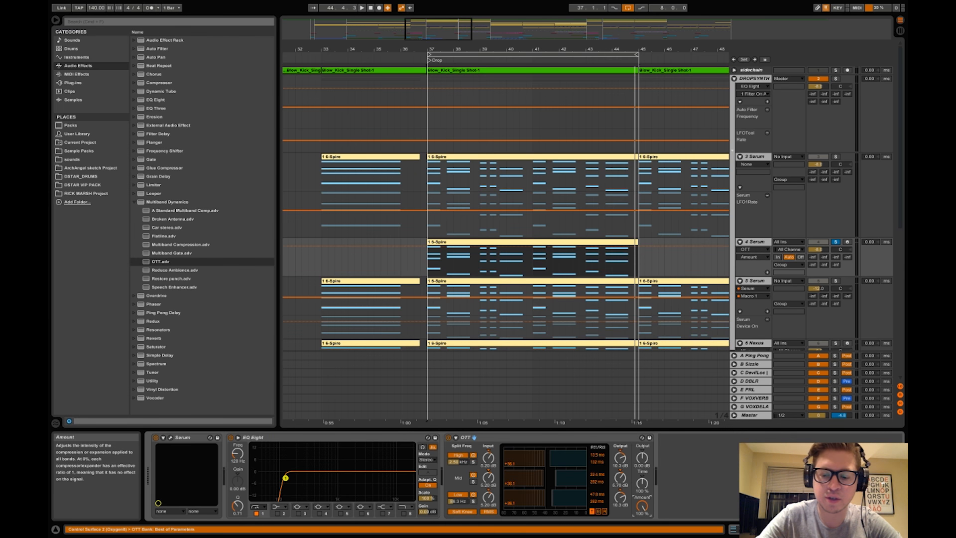
drag(643, 508, 643, 533)
key(space)
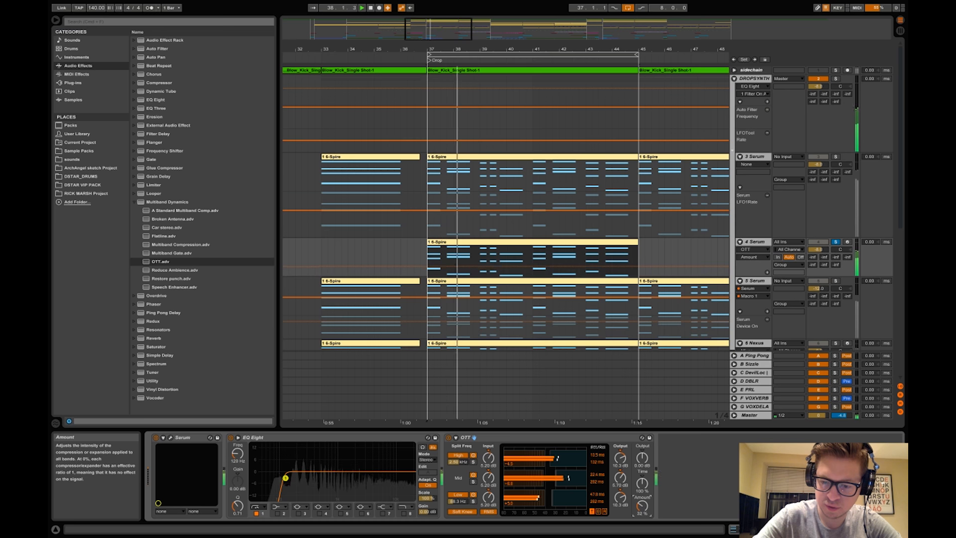
drag(643, 507, 642, 534)
key(space)
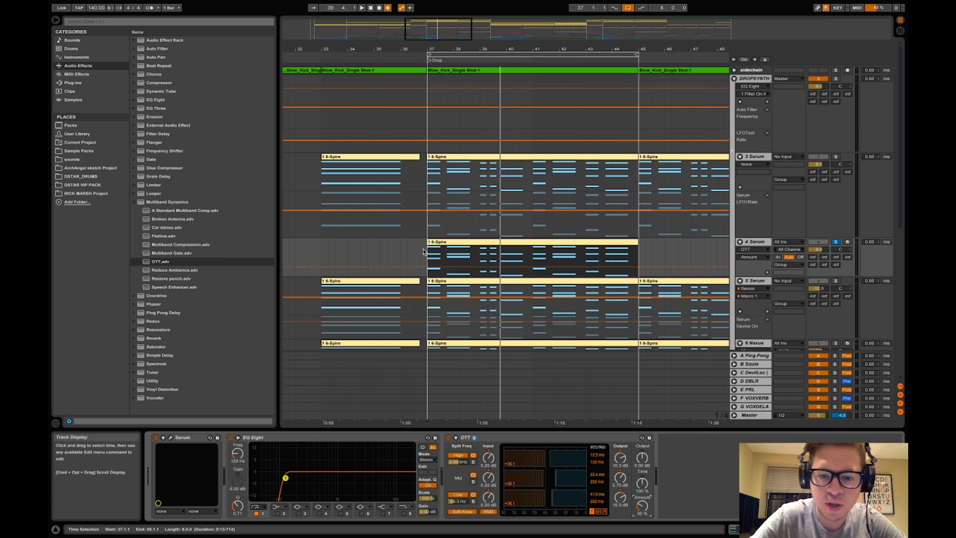
Strip the DROPSYNTH group's effect chain after ValhallaRoom by deleting the Compressor, the Auto Filters and the Utility.
click(428, 251)
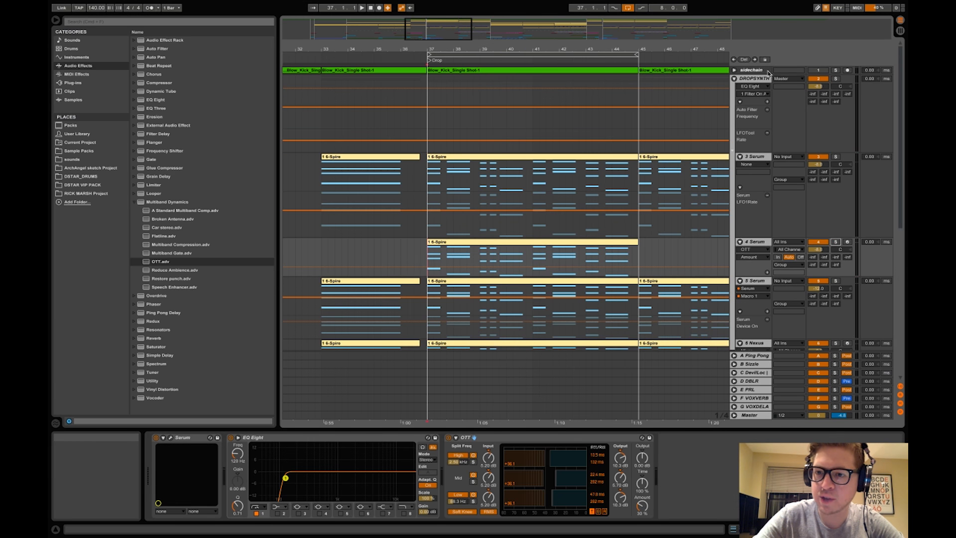
click(766, 81)
click(259, 437)
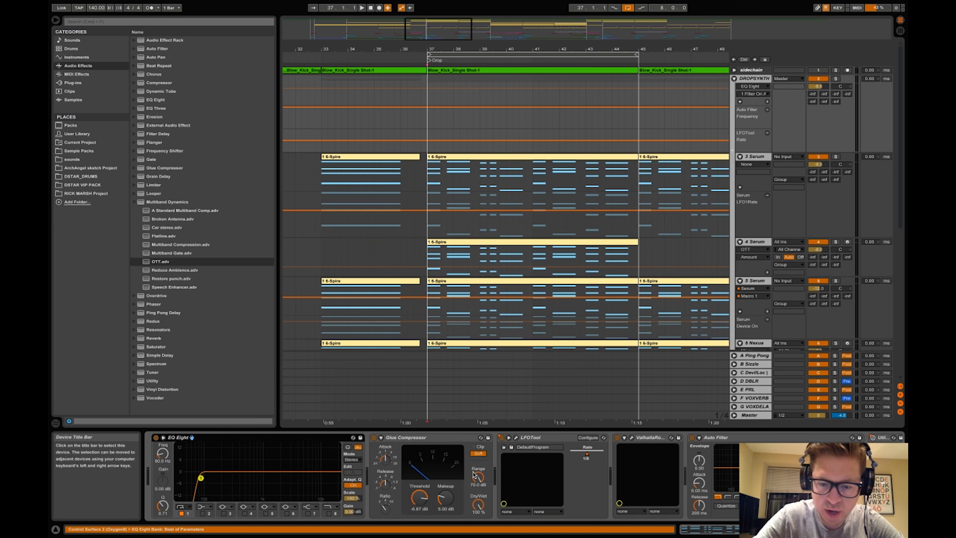
scroll(474, 474, right, 10)
scroll(474, 475, left, 10)
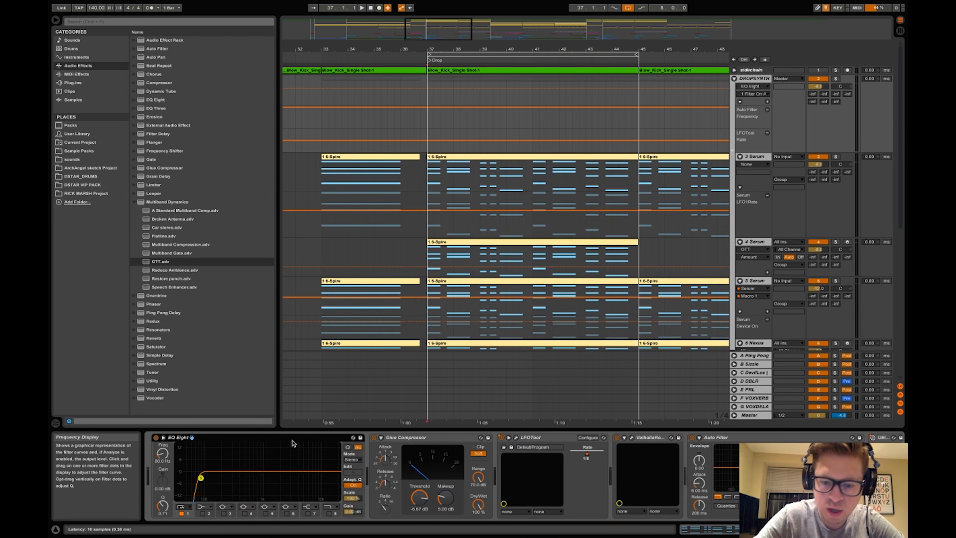
scroll(268, 451, right, 8)
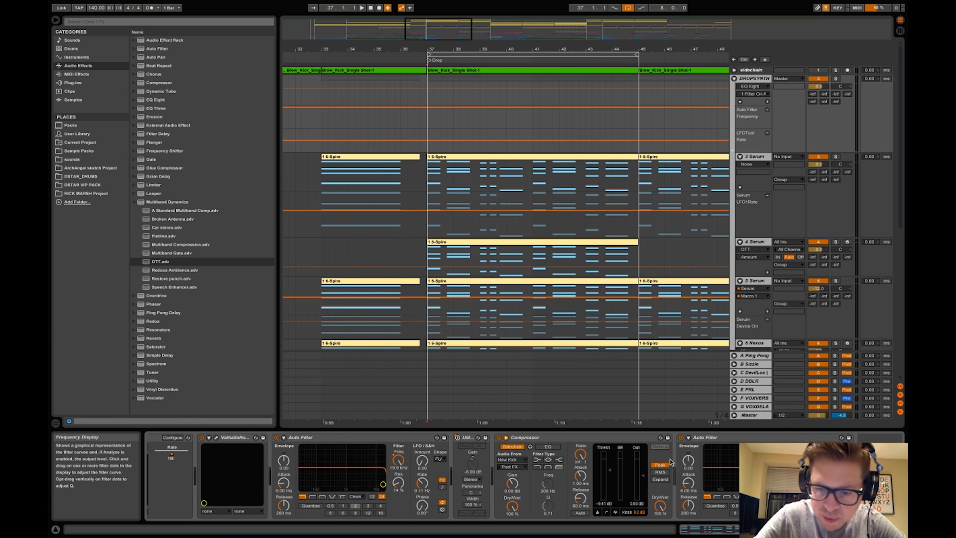
click(765, 441)
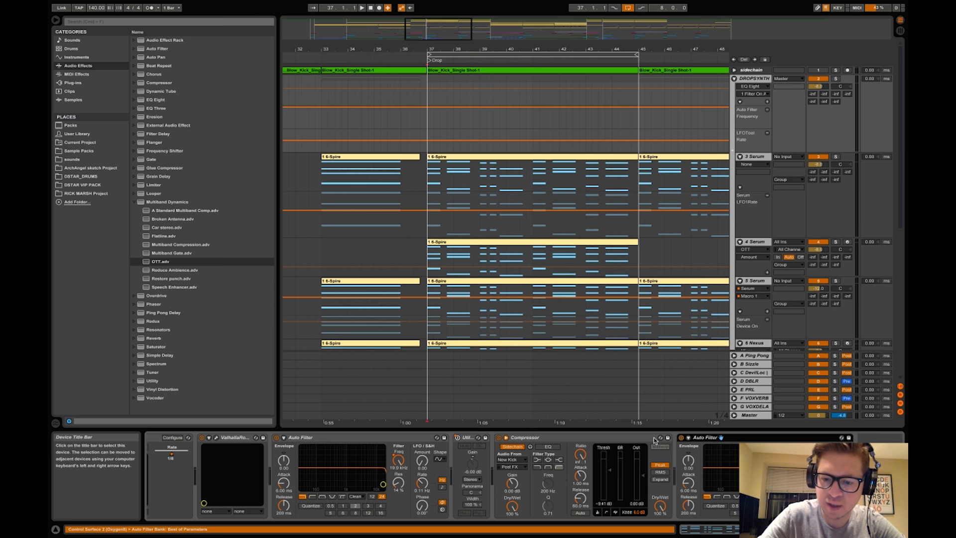
click(596, 438)
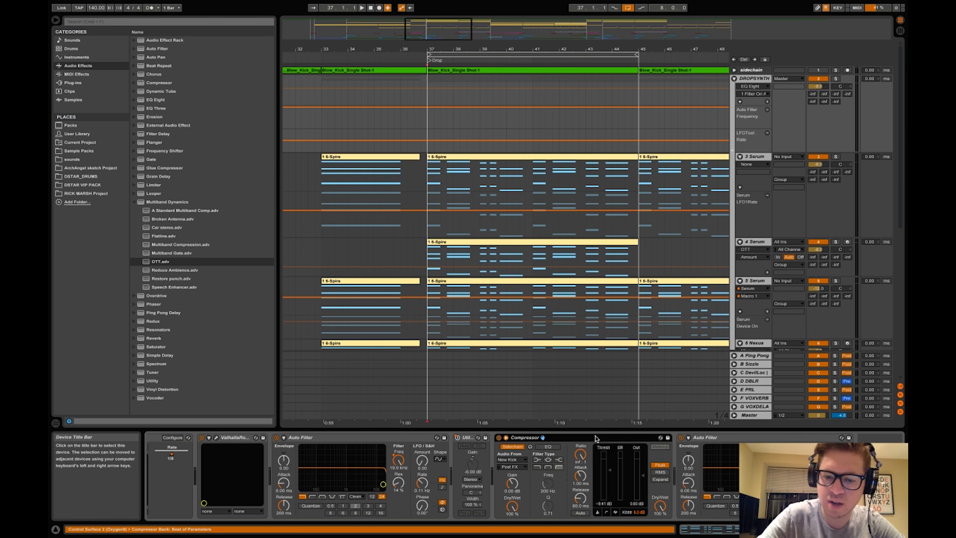
key(Delete)
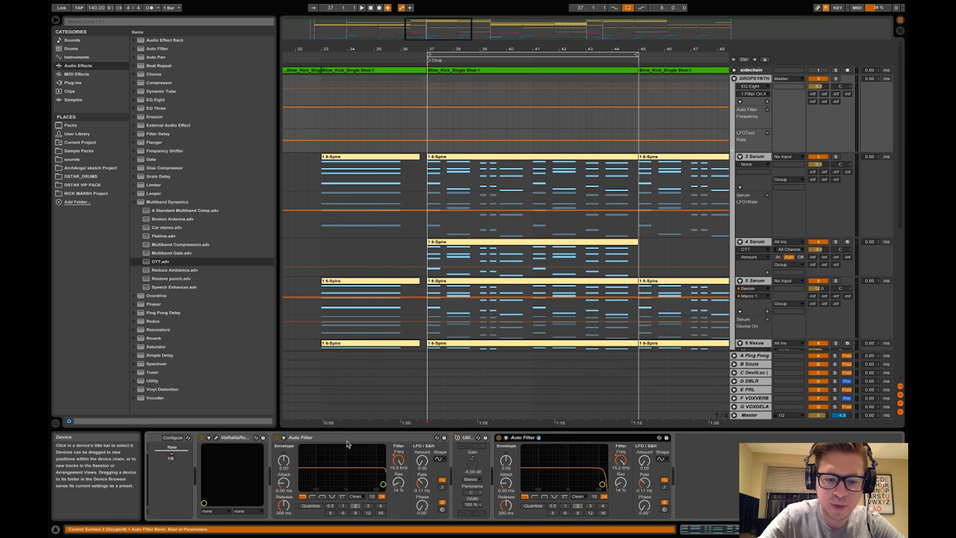
click(345, 441)
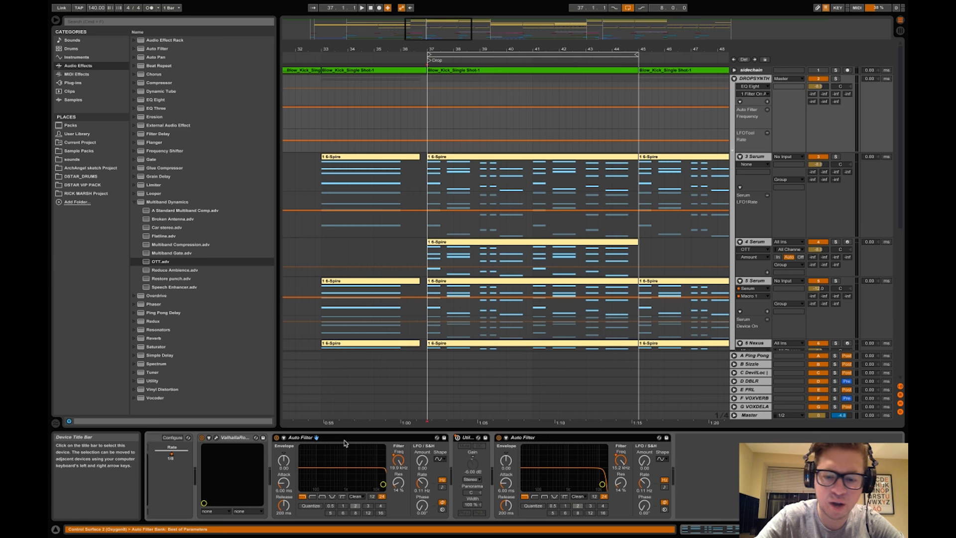
key(Delete)
Solo the 4 Serum track and play the loop from bar 37.
key(space)
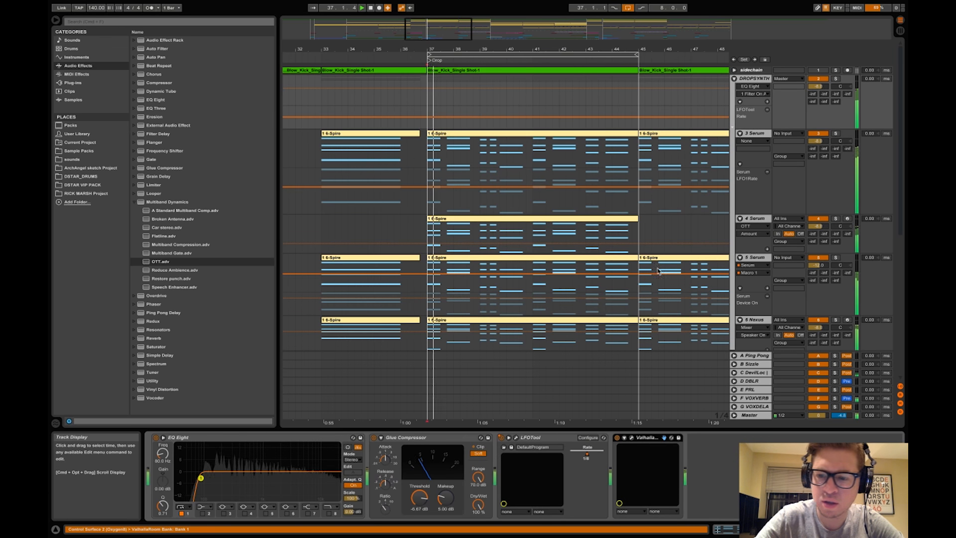
key(space)
click(836, 219)
key(space)
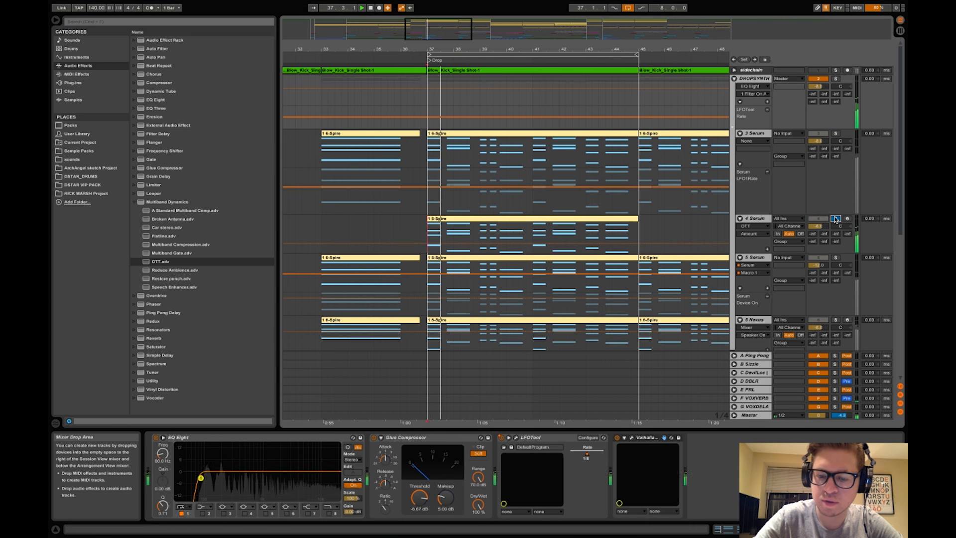
Bypass LFOTool, Glue Compressor and EQ Eight on the DROPSYNTH group, and check the ValhallaRoom settings.
click(501, 437)
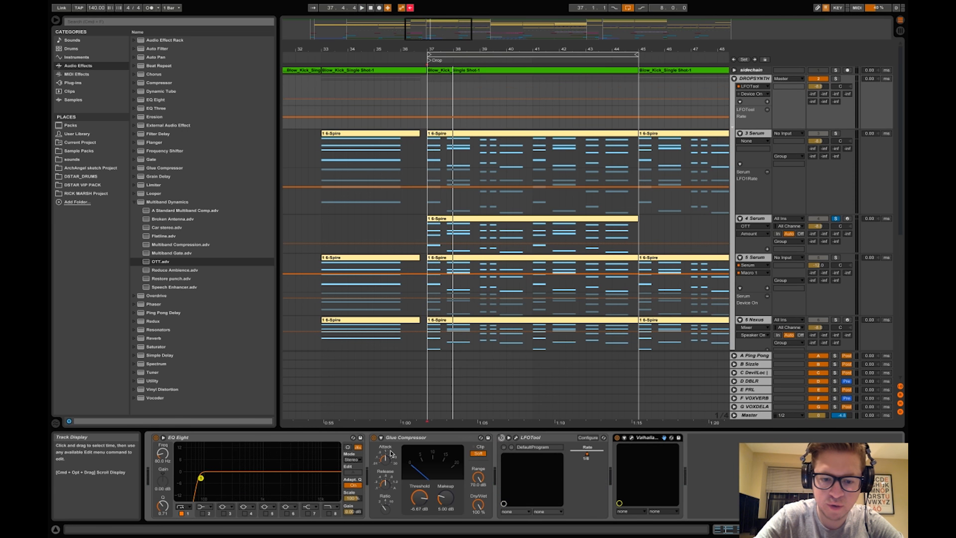
click(374, 438)
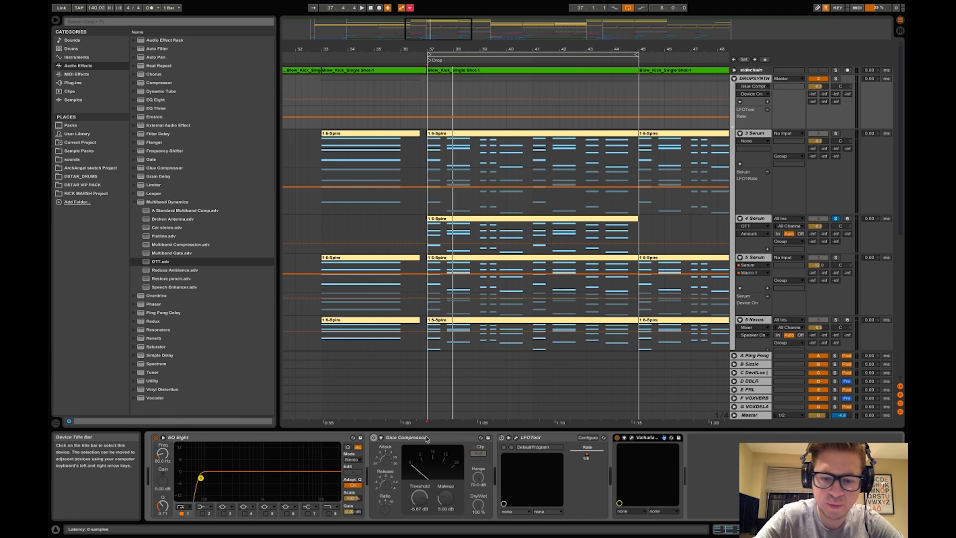
click(157, 438)
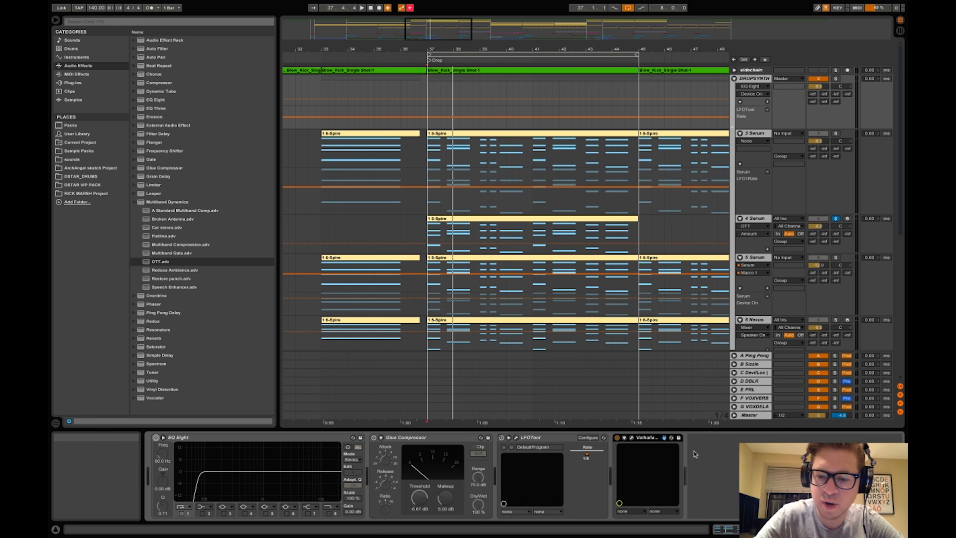
click(631, 438)
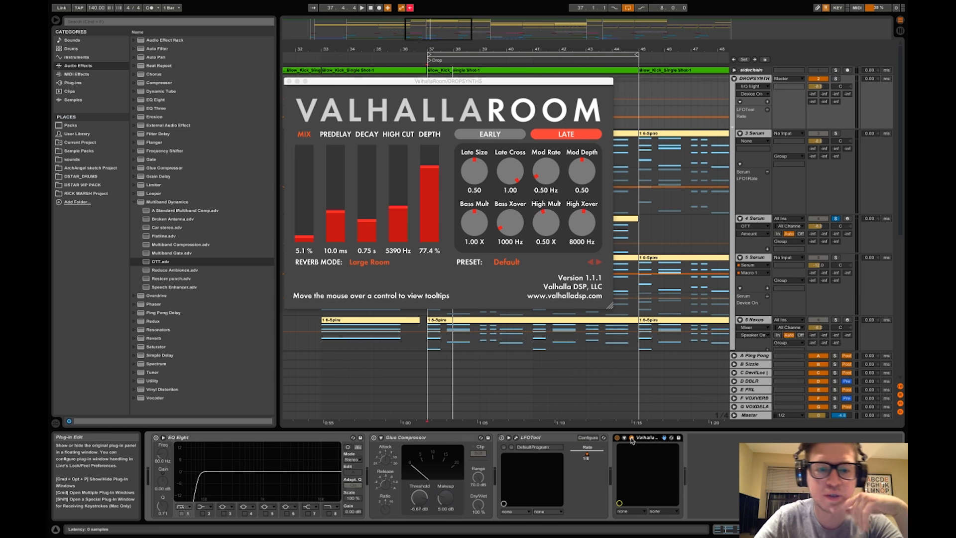
click(631, 438)
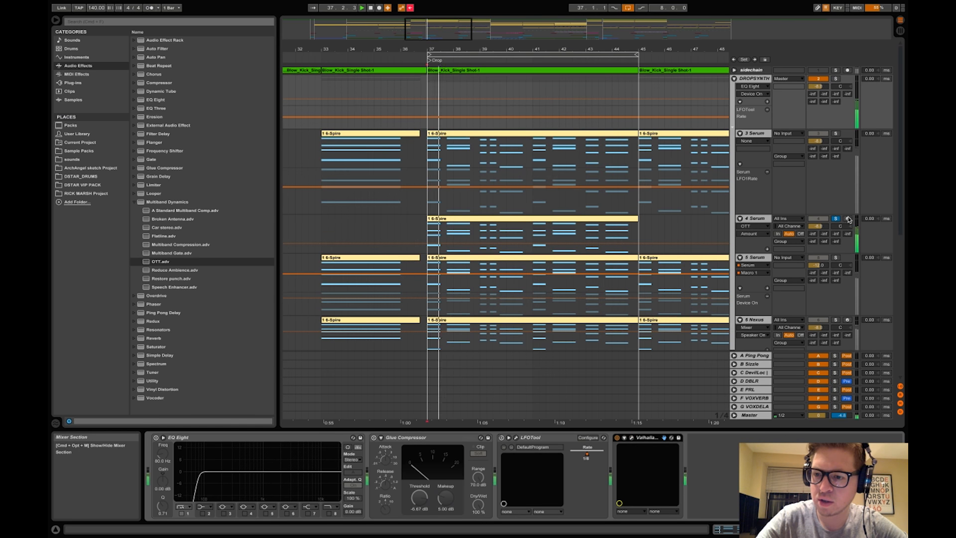
Inspect the device chains on the 4 Serum and 5 Serum tracks and the oscillator settings of the 5 Serum instance.
click(756, 218)
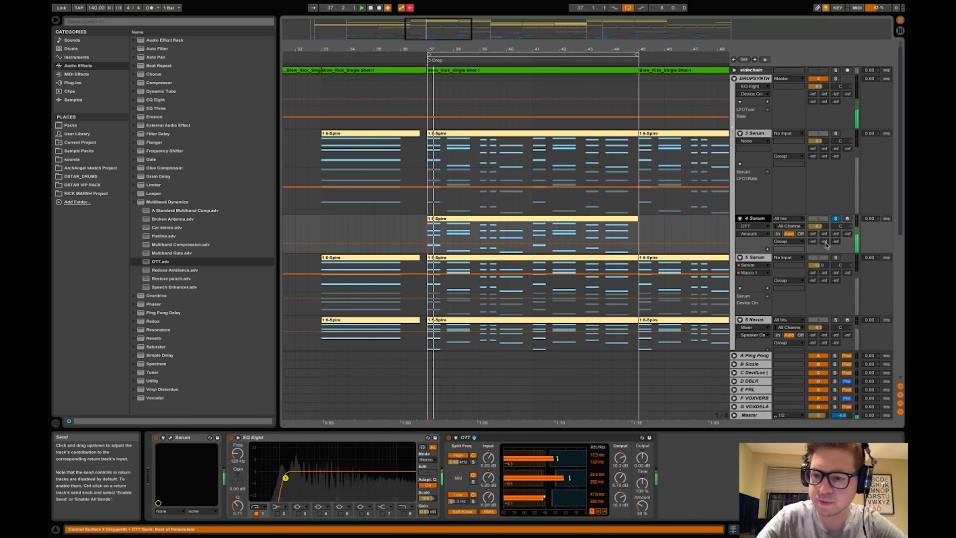
click(753, 261)
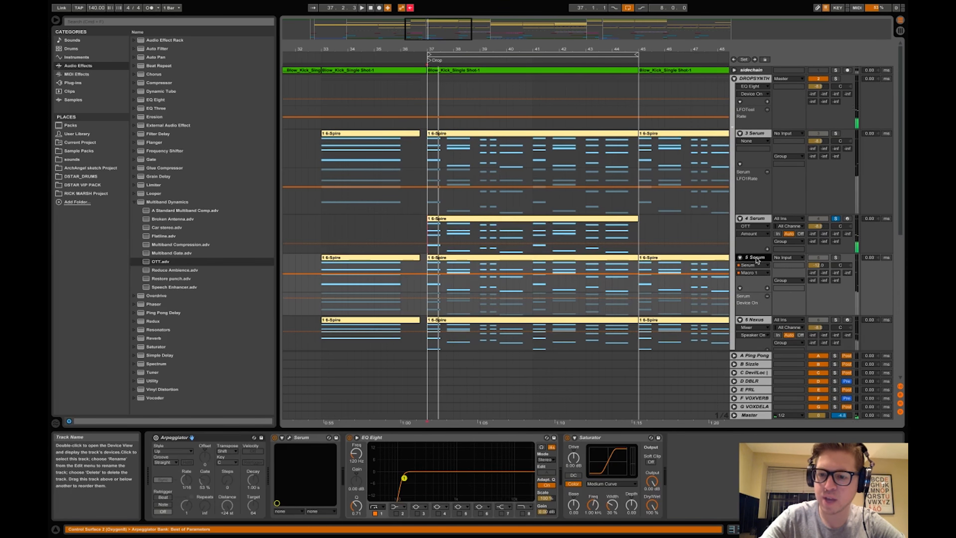
click(290, 438)
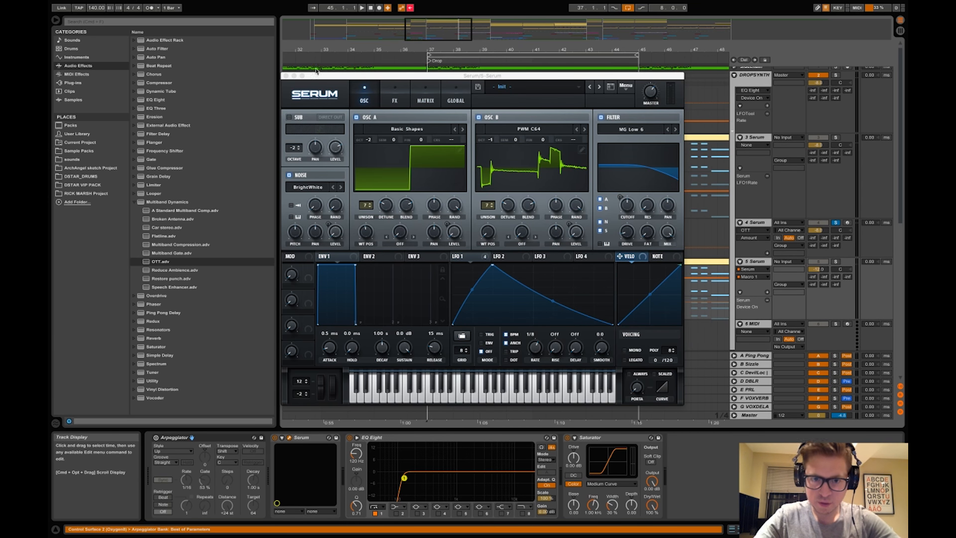
click(286, 76)
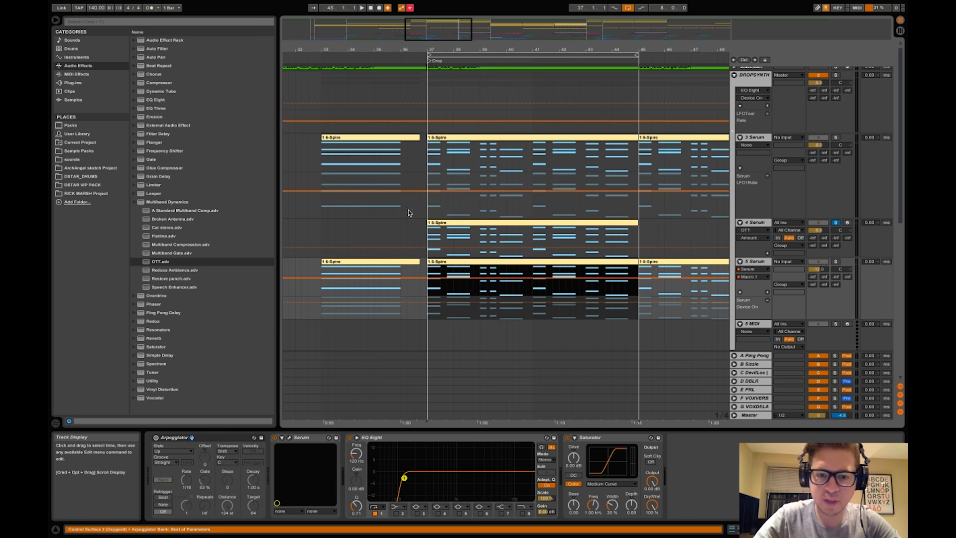
Paste the copied 5 Serum MIDI clip into the empty MIDI track below it at bar 37.
click(429, 326)
key(super+v)
scroll(428, 324, down, 3)
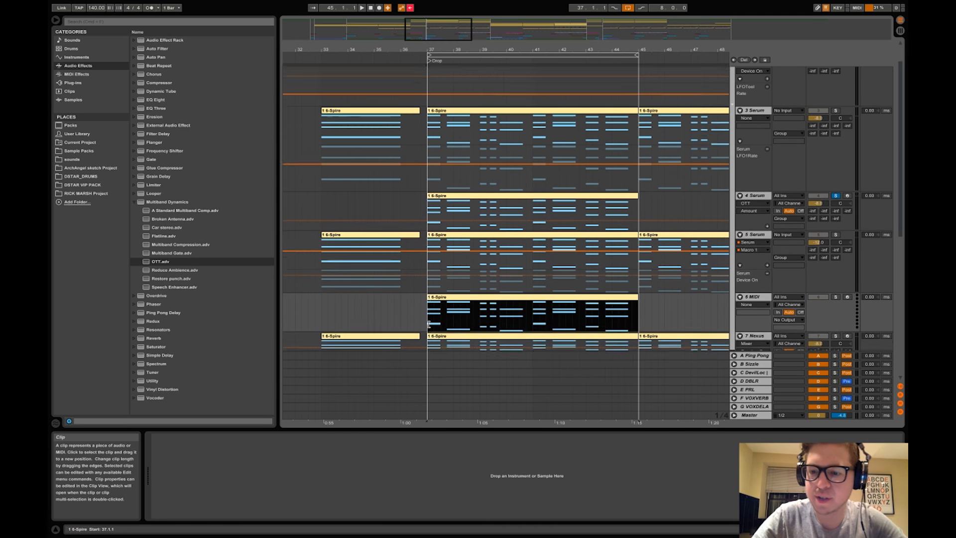
Clear the solo on the 4 Serum track and mute the original 5 Serum and 3 Serum tracks.
click(836, 207)
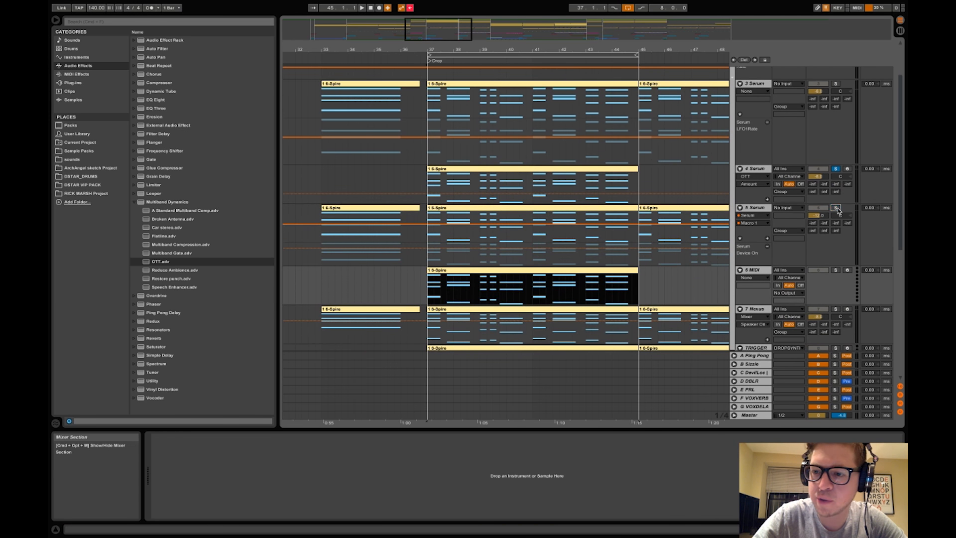
click(836, 208)
click(818, 207)
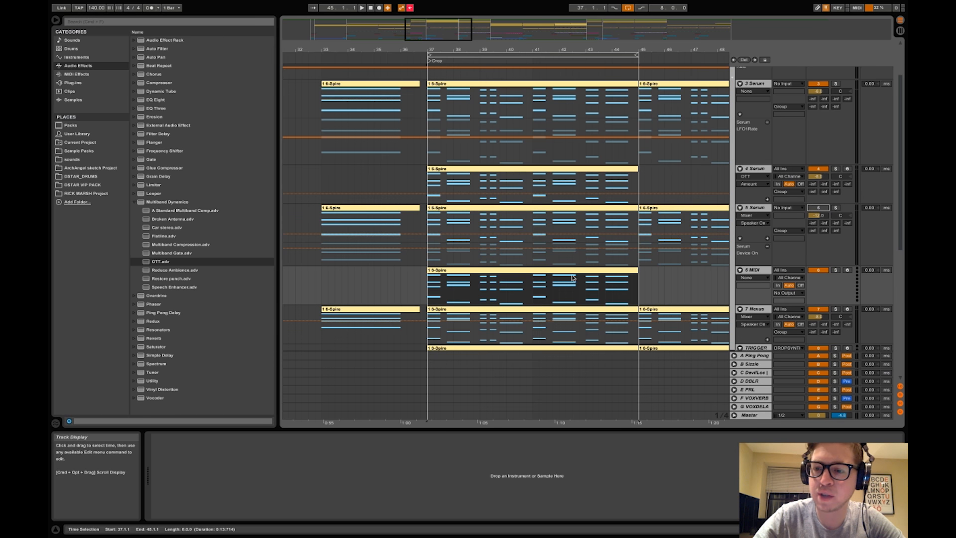
click(818, 83)
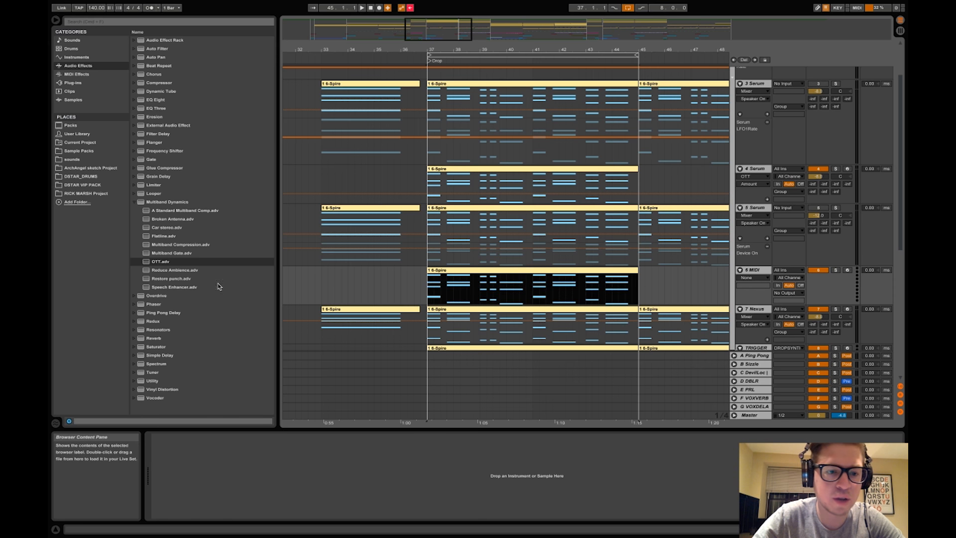
Load Serum onto the 6 MIDI track and enable oscillator B with the PWM C64 wavetable, octave -1 and 7 unison voices.
click(73, 82)
click(170, 385)
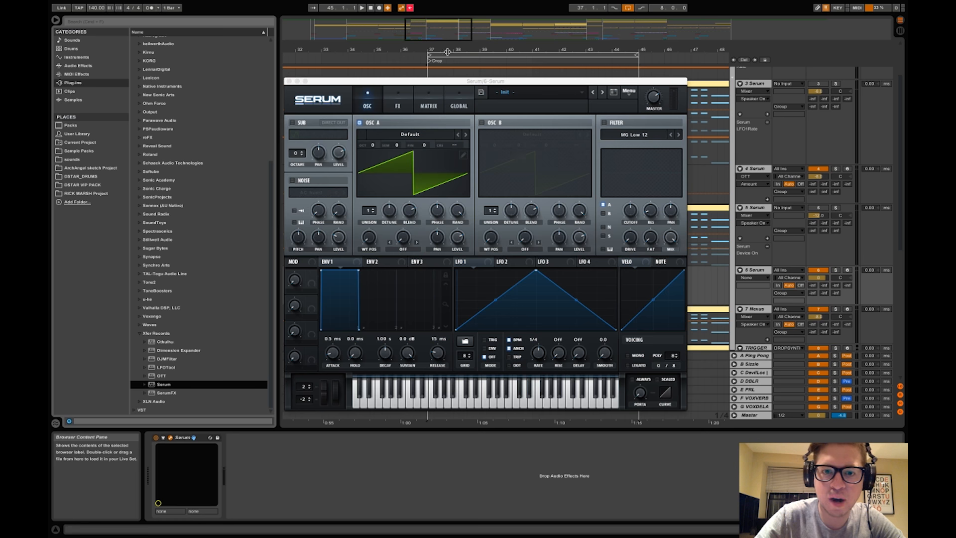
click(497, 122)
click(512, 132)
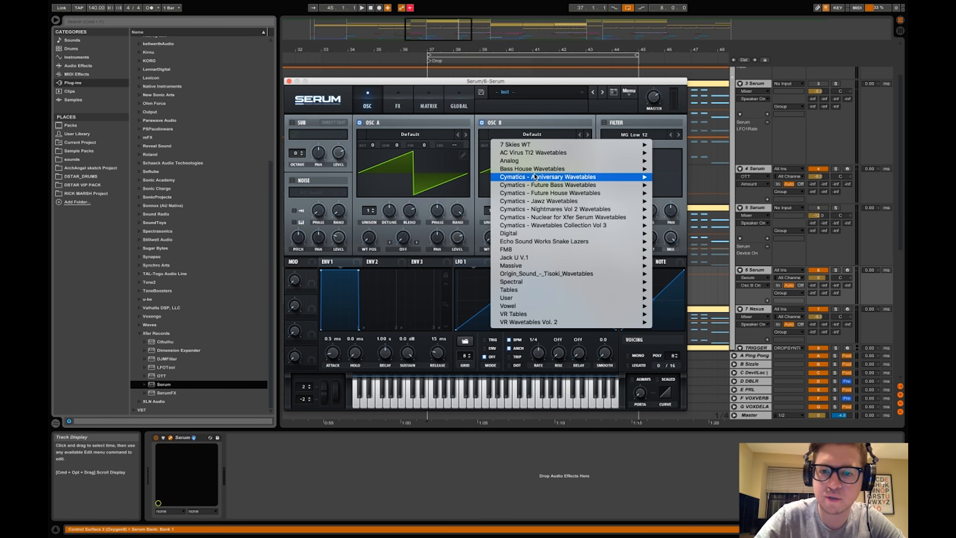
mouse_move(535, 172)
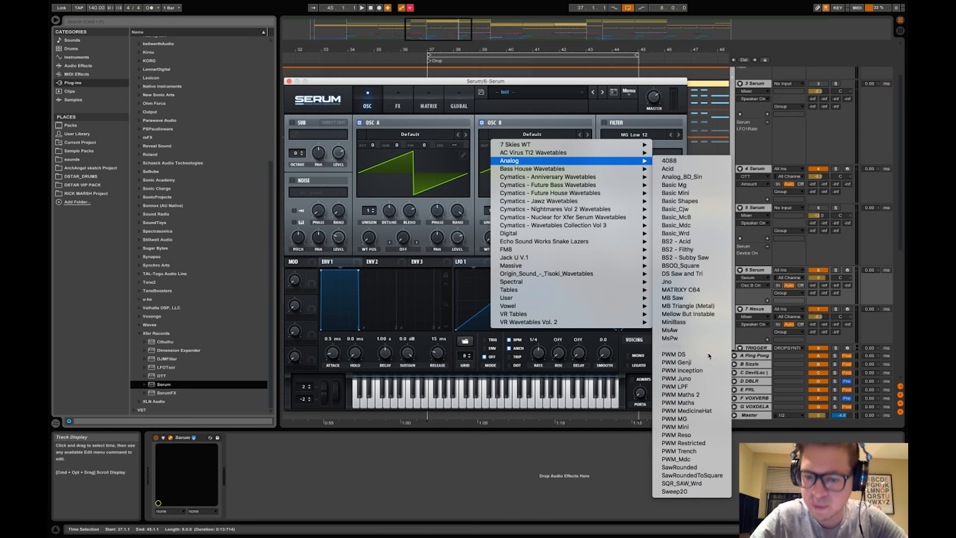
click(690, 349)
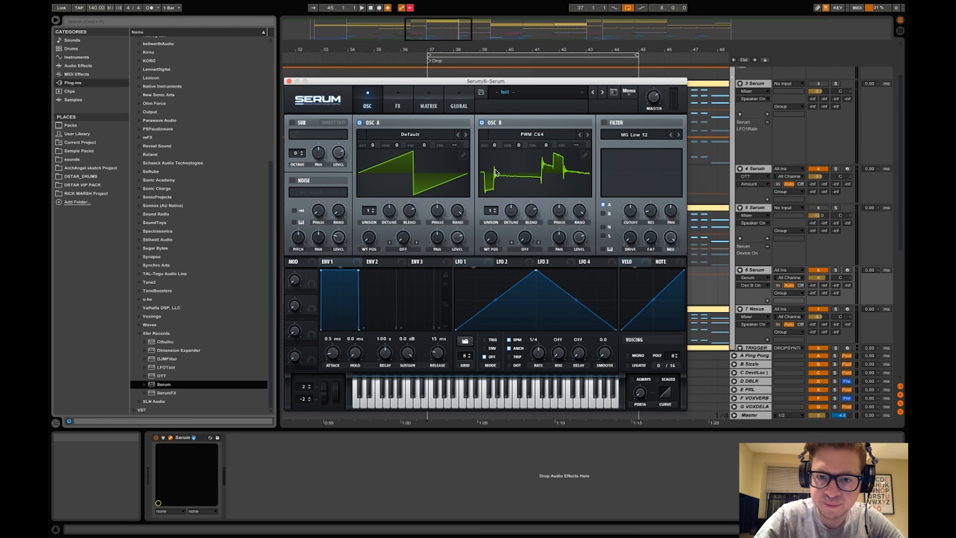
drag(495, 148, 496, 161)
drag(492, 209, 511, 196)
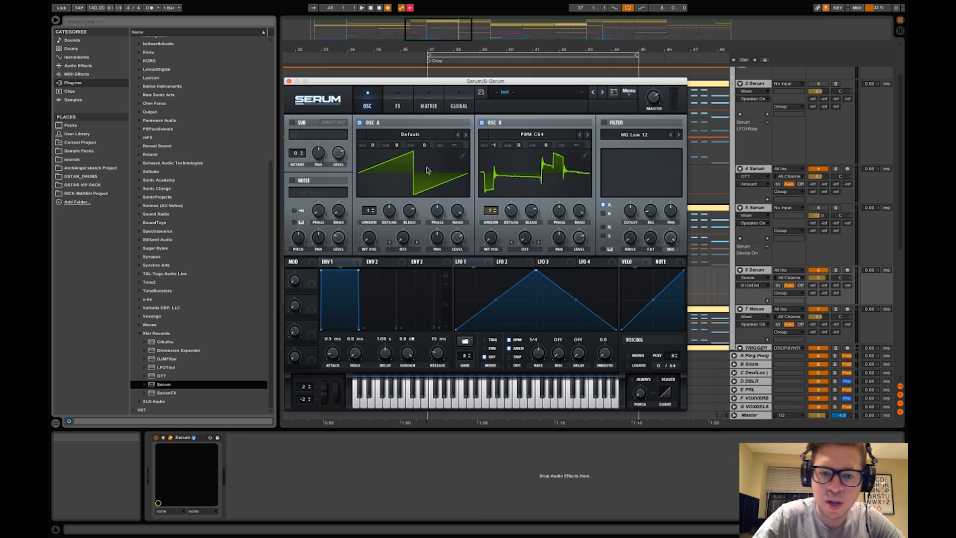
Set oscillator A to the square wave of the Basic Shapes wavetable with 7 unison voices.
click(395, 134)
mouse_move(399, 162)
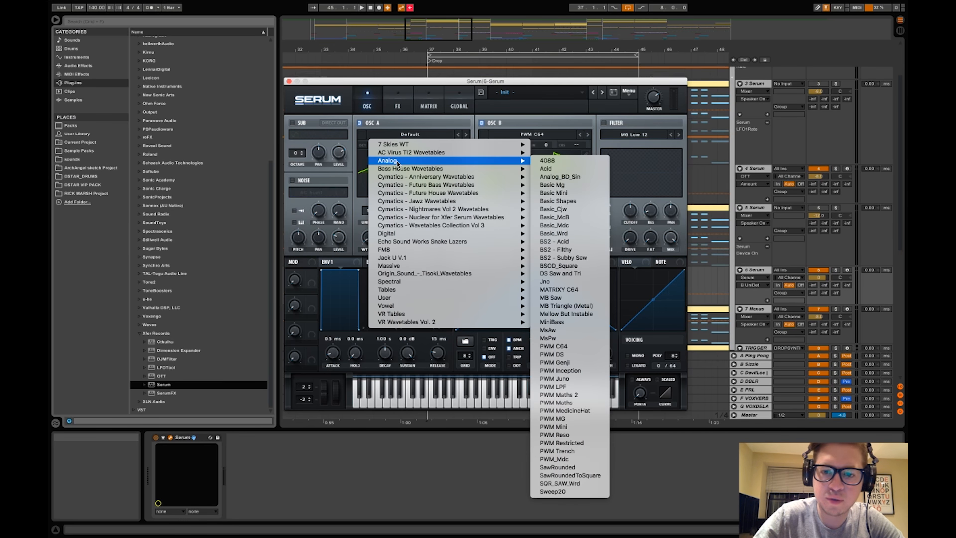
click(569, 201)
drag(369, 240, 371, 185)
drag(372, 232, 370, 169)
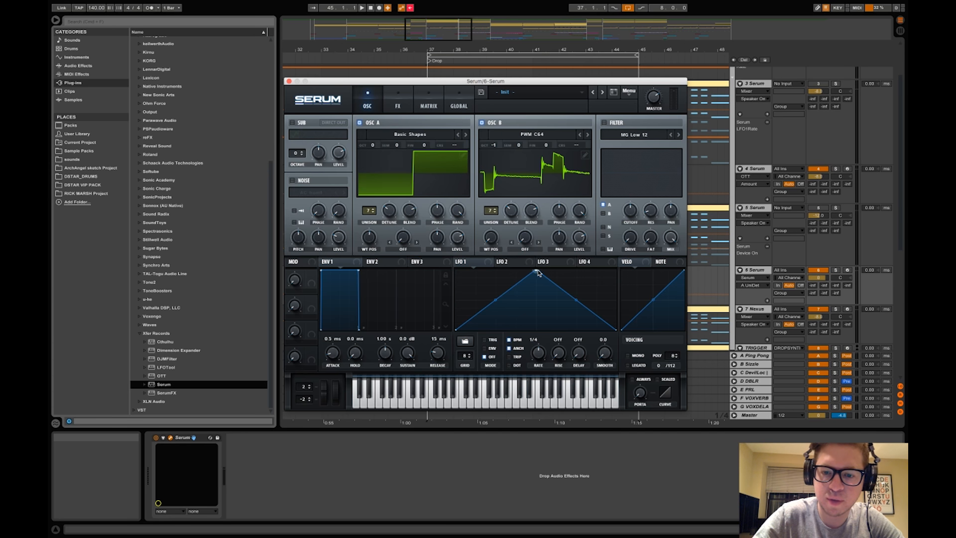
Load the saved user shape with a fast curved rise and slow fall into LFO 1.
click(465, 340)
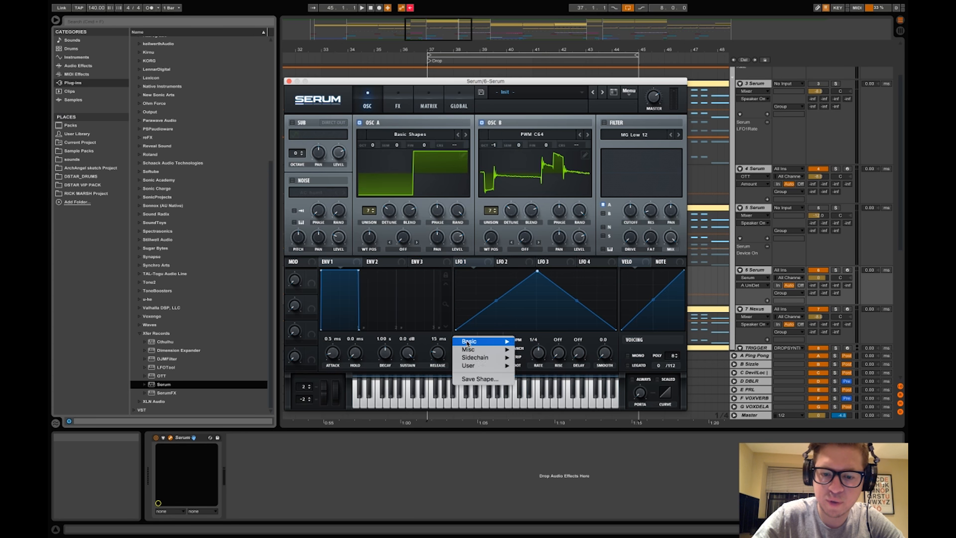
mouse_move(480, 366)
click(526, 368)
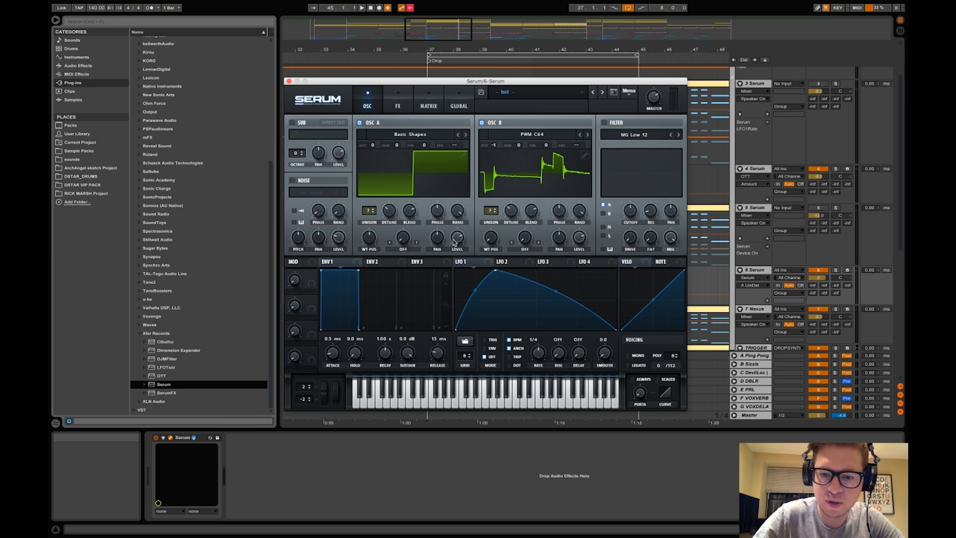
Assign LFO 1 to modulate the levels of oscillators A and B.
drag(460, 240, 461, 239)
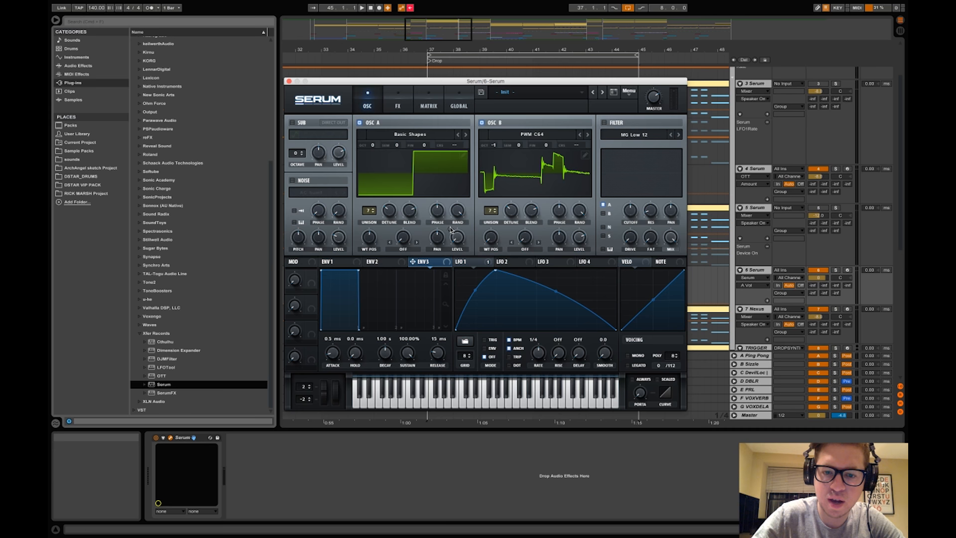
click(343, 264)
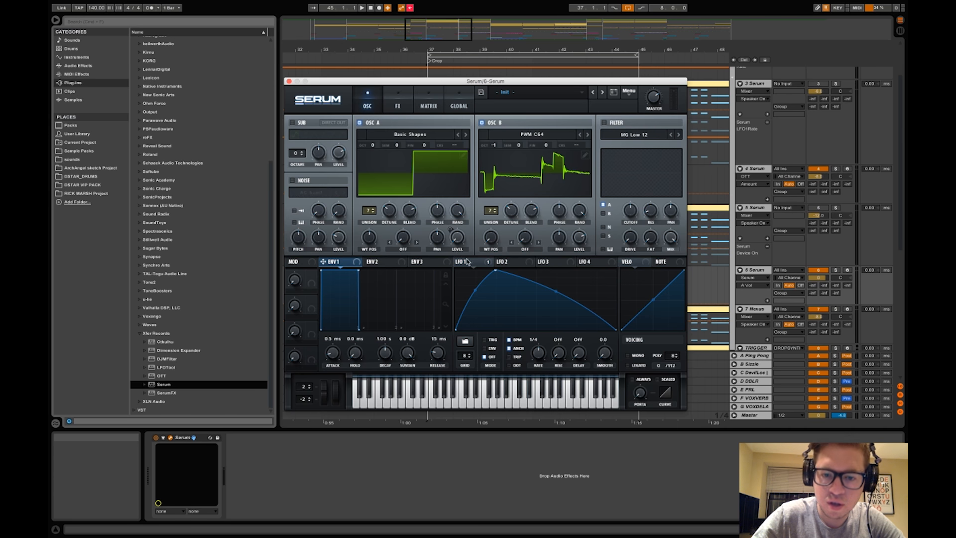
drag(451, 231, 463, 154)
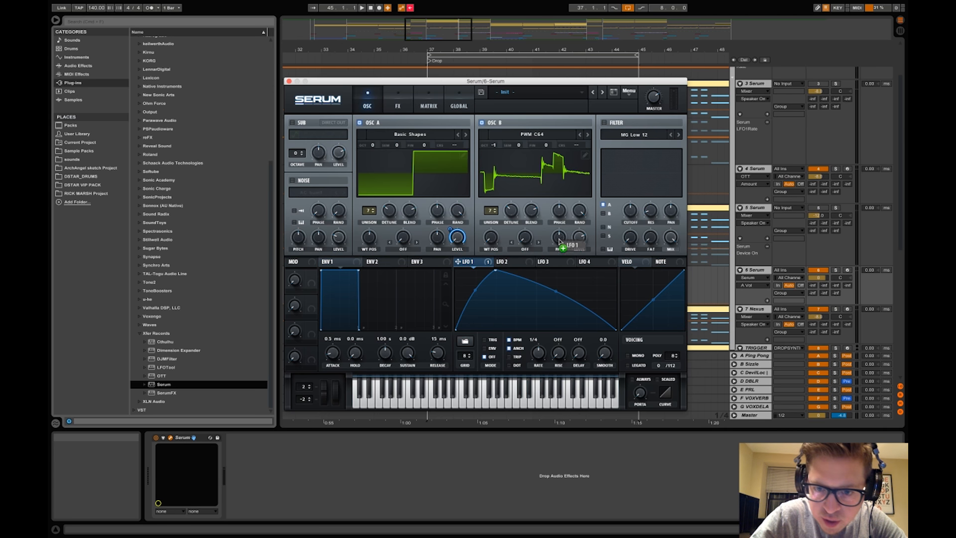
drag(574, 241, 582, 181)
Solo and audition the 6 Serum track, and set the LFO 1 rate to 1/8.
click(837, 270)
key(space)
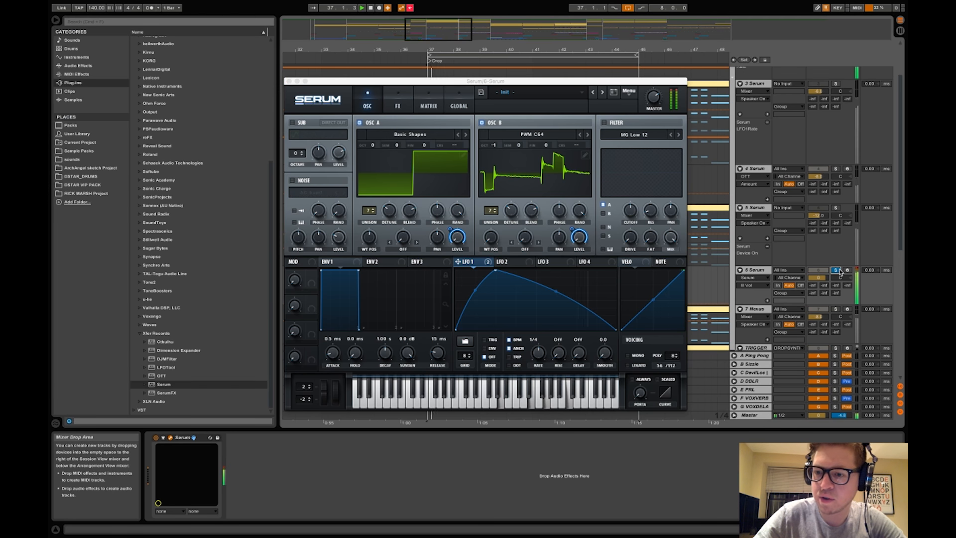
click(818, 278)
click(537, 350)
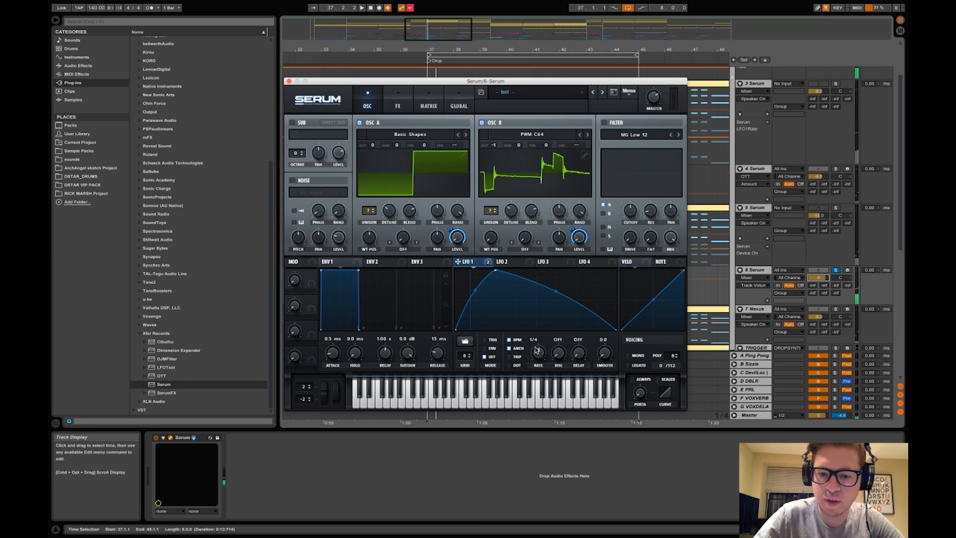
Lower the 6 Serum track volume and reduce Serum's master volume to 46% during playback.
click(818, 278)
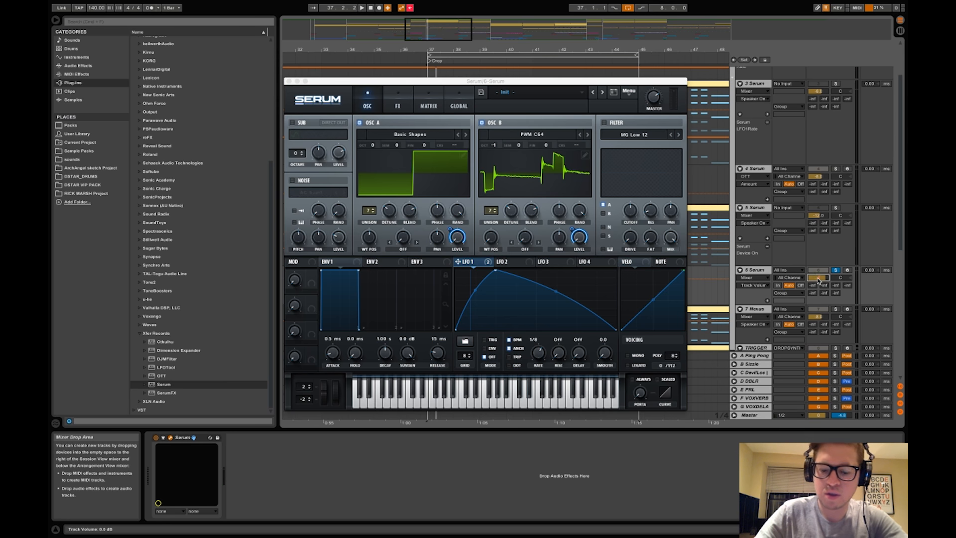
drag(654, 98, 649, 128)
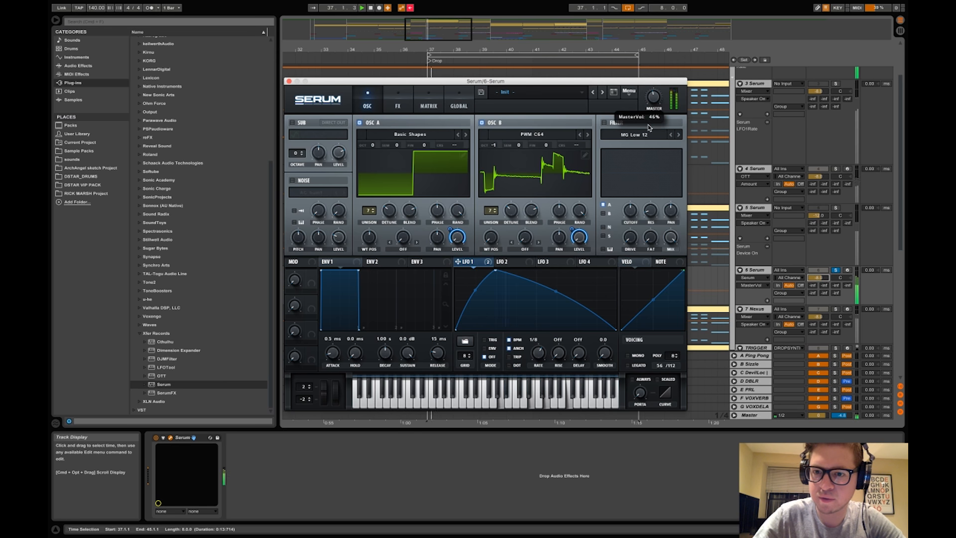
key(space)
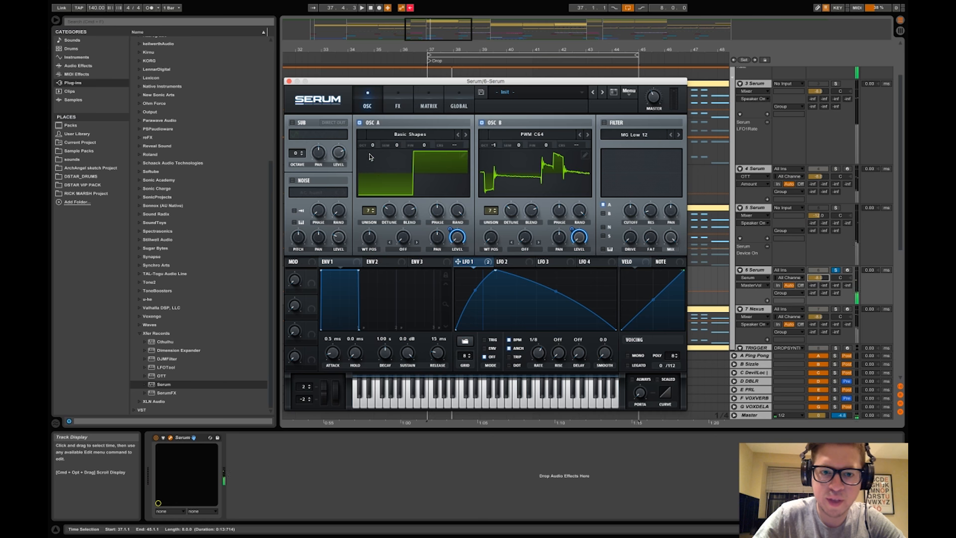
Set oscillator A's octave to -2 and enable an MG Low 6 filter with its cutoff modulated by LFO 1.
drag(371, 145, 372, 177)
key(space)
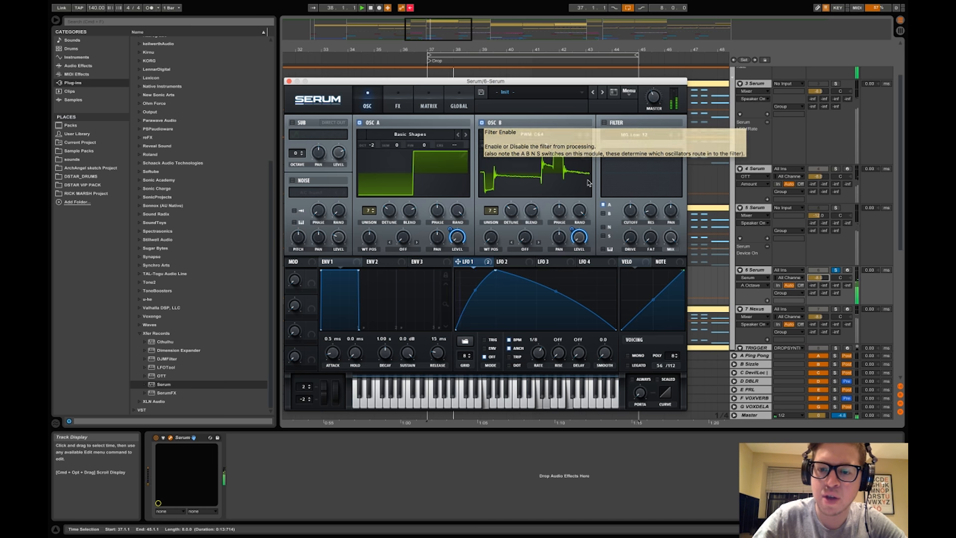
click(605, 123)
click(671, 135)
drag(635, 235, 635, 226)
drag(464, 264, 627, 209)
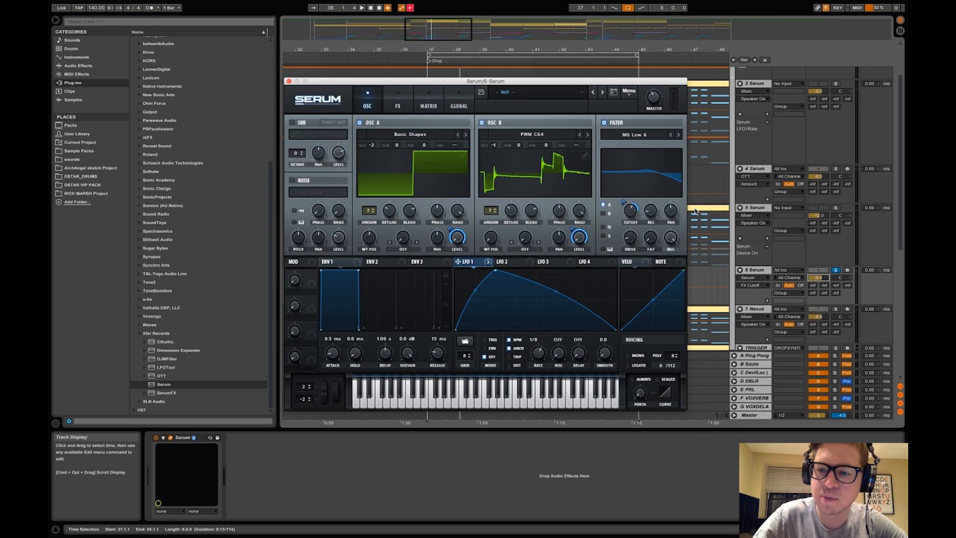
key(space)
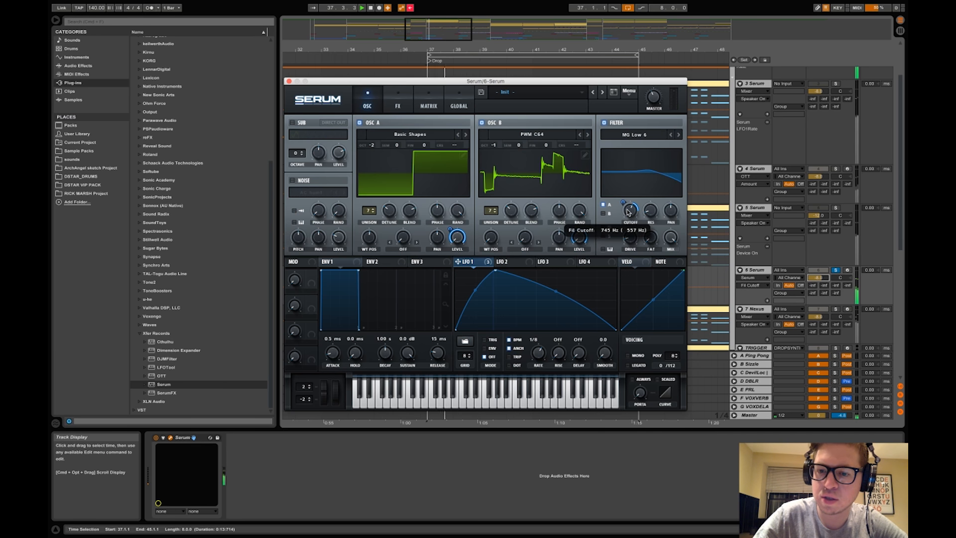
key(space)
Solo the 4 Serum and 6 Serum tracks together and audition the two recreated layers.
click(835, 171)
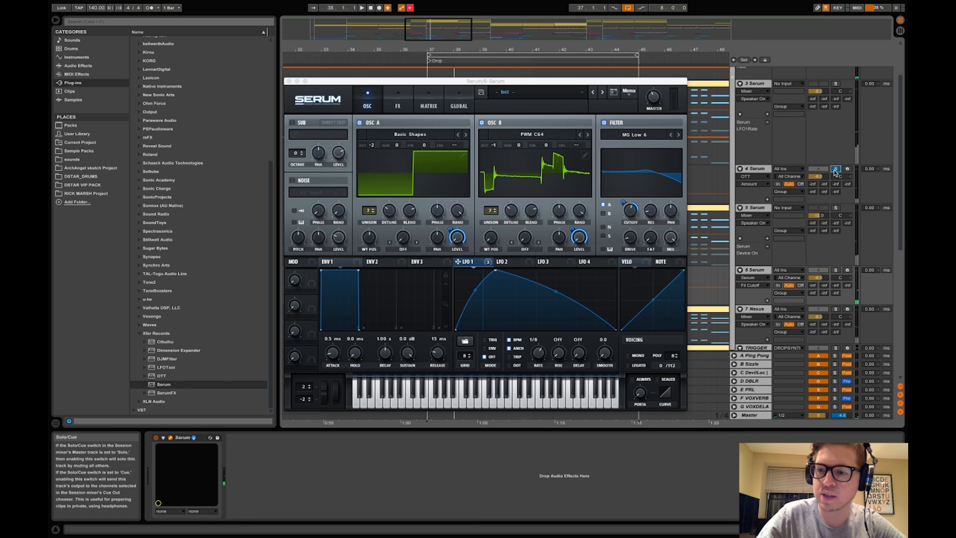
click(835, 169)
key(space)
click(836, 271)
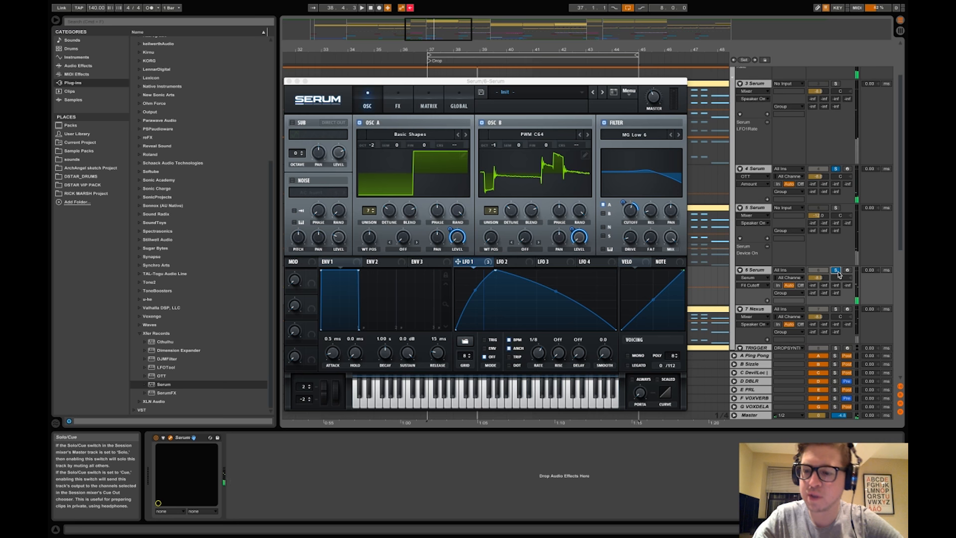
key(space)
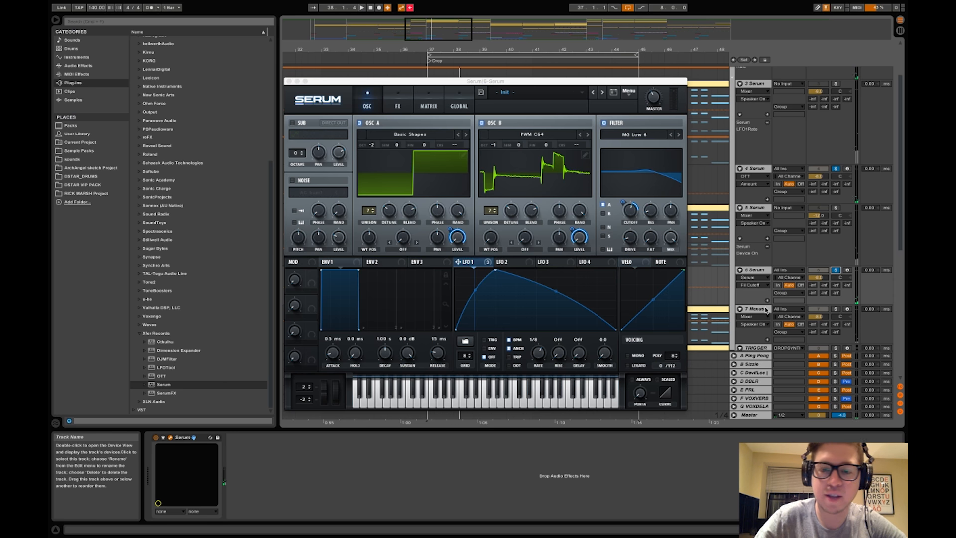
Solo the 21 Serum bass track in the KICKBASS group and audition it from the drop at bar 37.
scroll(765, 310, down, 10)
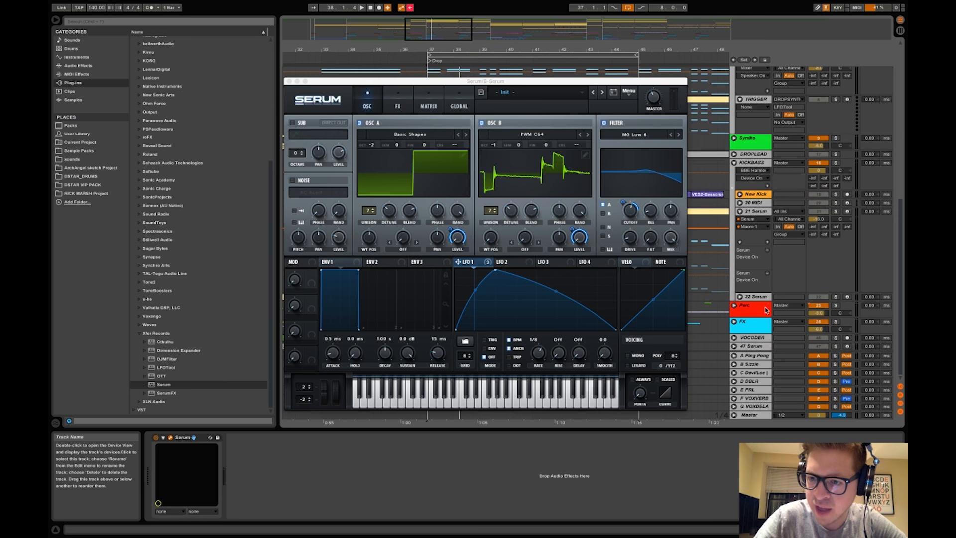
click(752, 213)
click(836, 211)
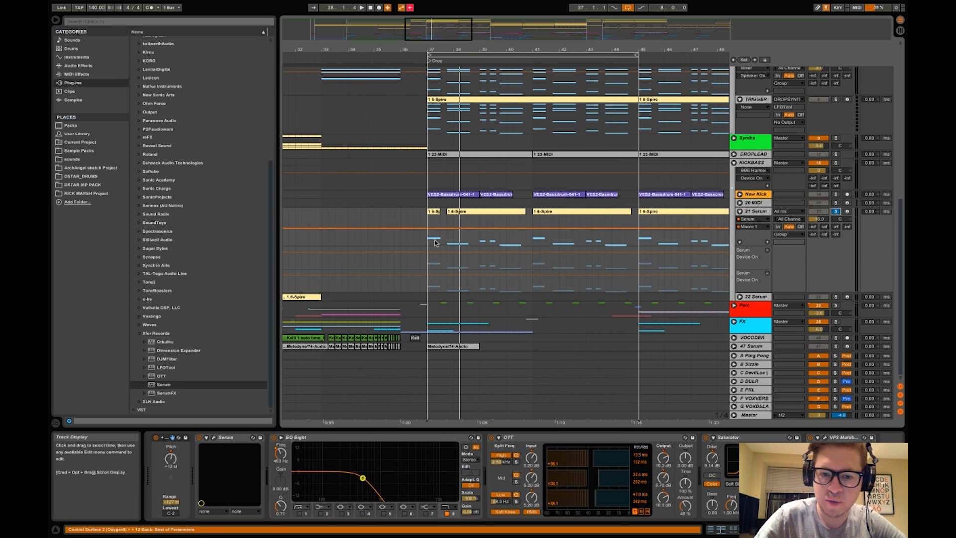
key(space)
key(space)
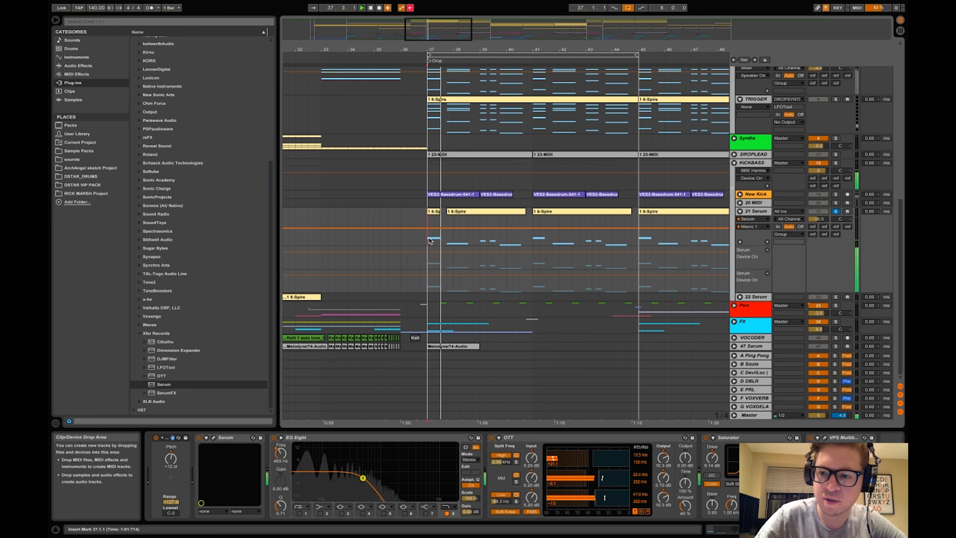
Examine the oscillator and FX settings of the 21 Serum instance while auditioning the bass.
click(214, 439)
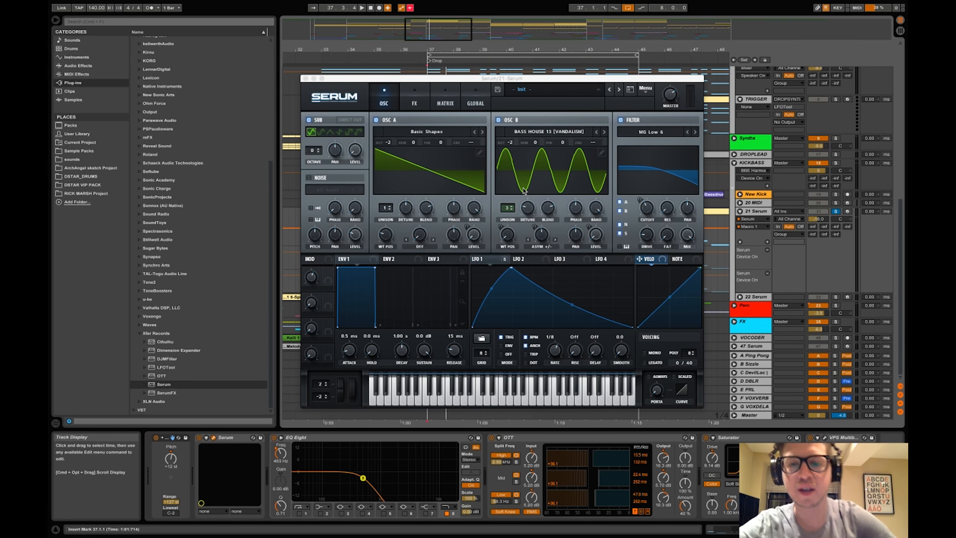
key(space)
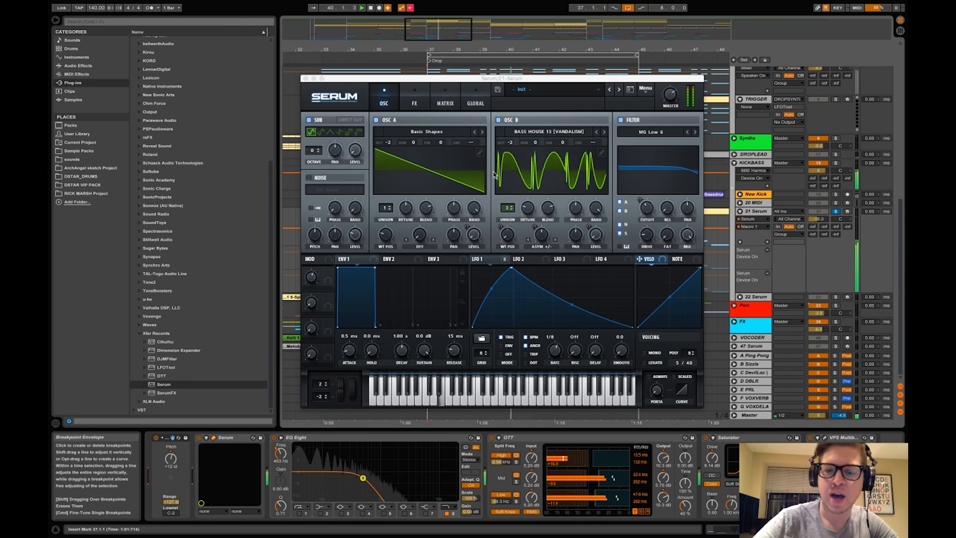
key(space)
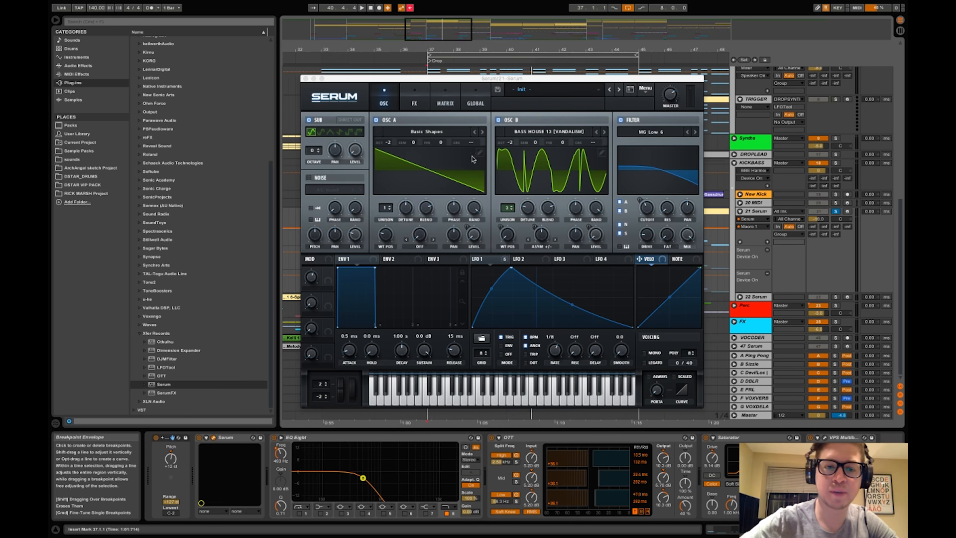
click(414, 104)
click(389, 100)
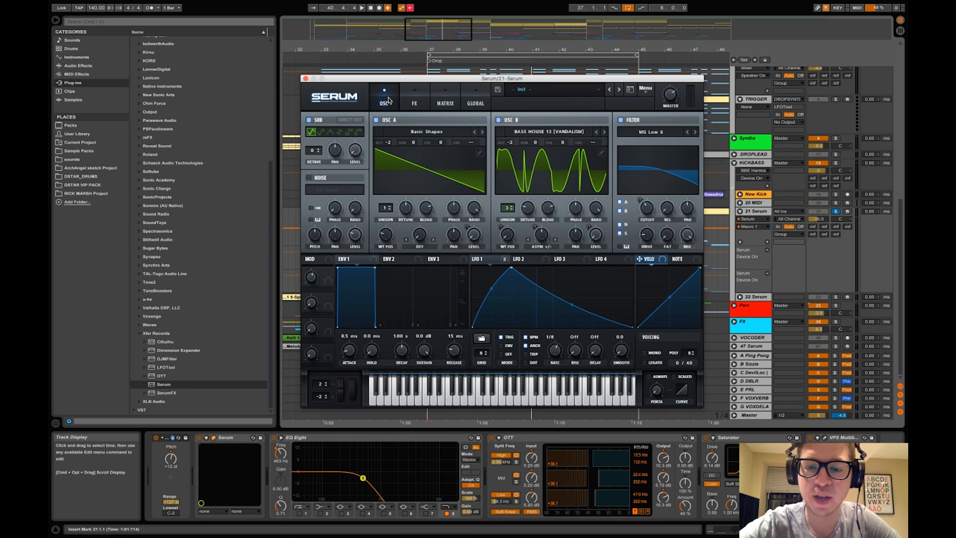
Review the drop synth tracks and the 21 Serum track's automation device list, and reopen the bass track's Serum instance.
click(306, 78)
click(421, 254)
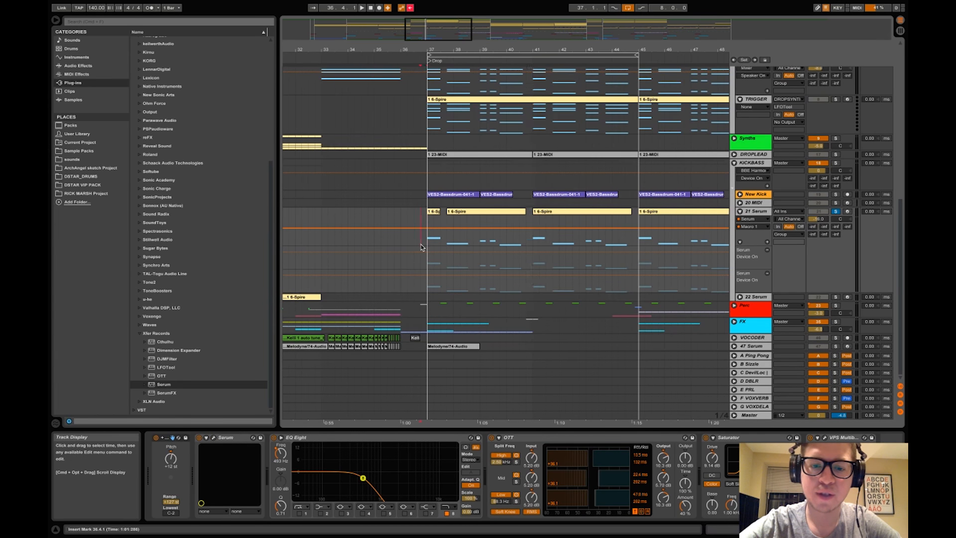
scroll(421, 247, up, 3)
scroll(421, 248, up, 3)
scroll(421, 247, up, 3)
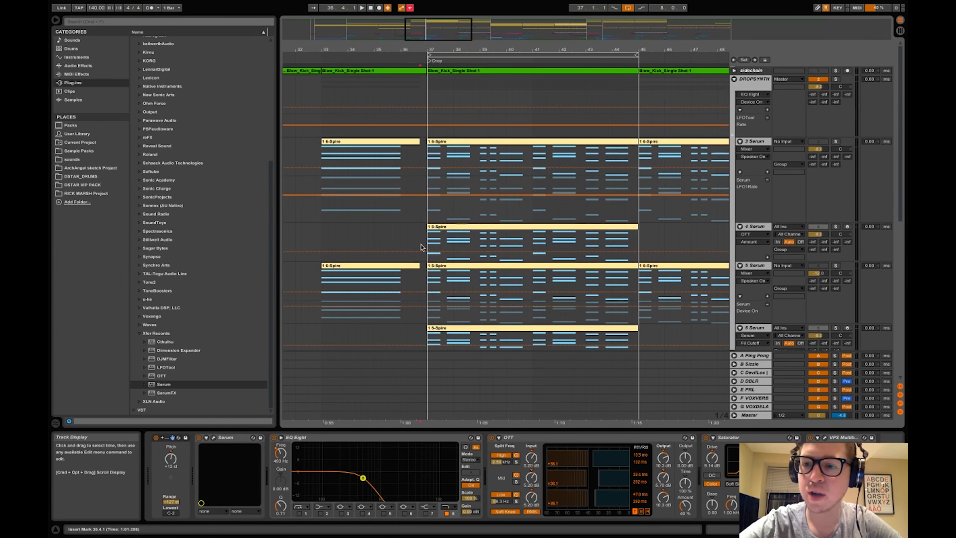
scroll(428, 234, down, 6)
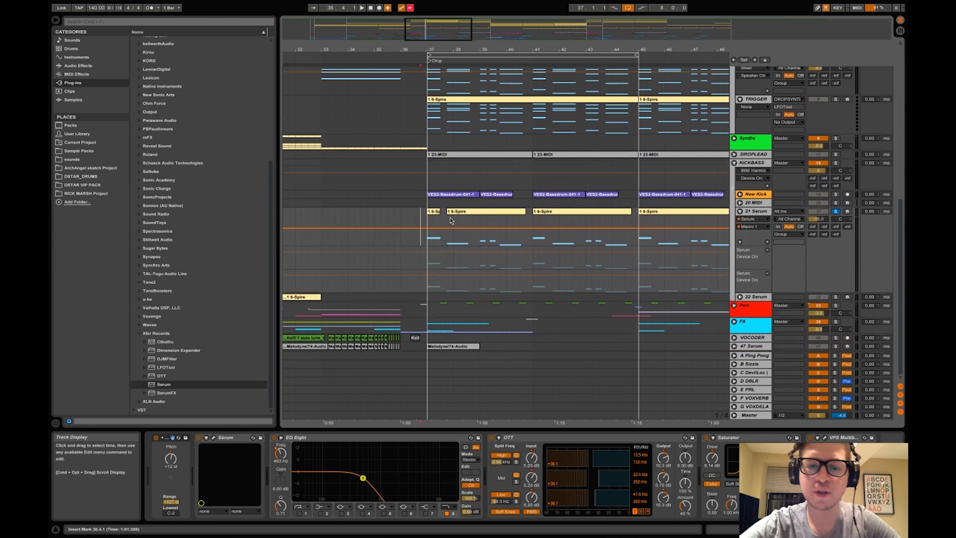
click(427, 220)
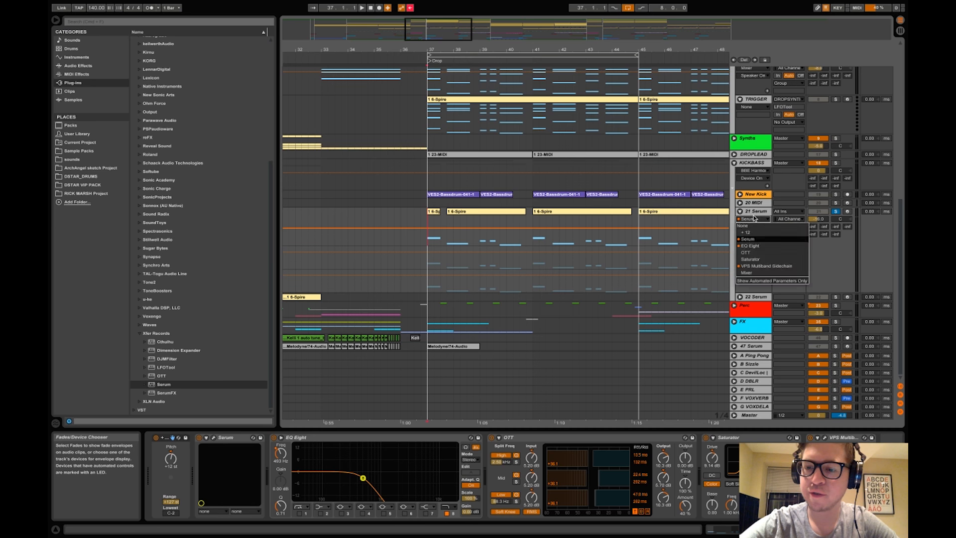
click(214, 437)
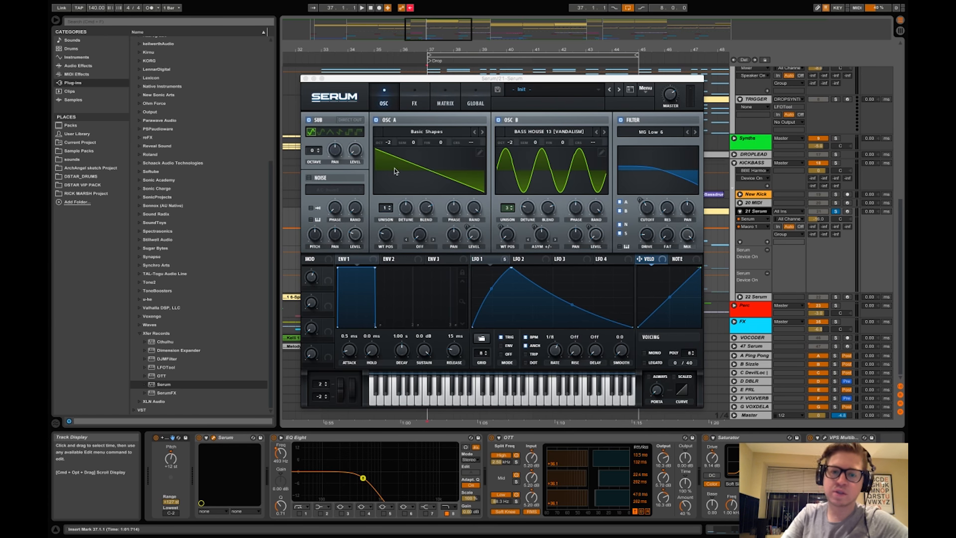
Audition the 21 Serum bass with oscillator B and the filter switched off, and re-enable both.
click(521, 122)
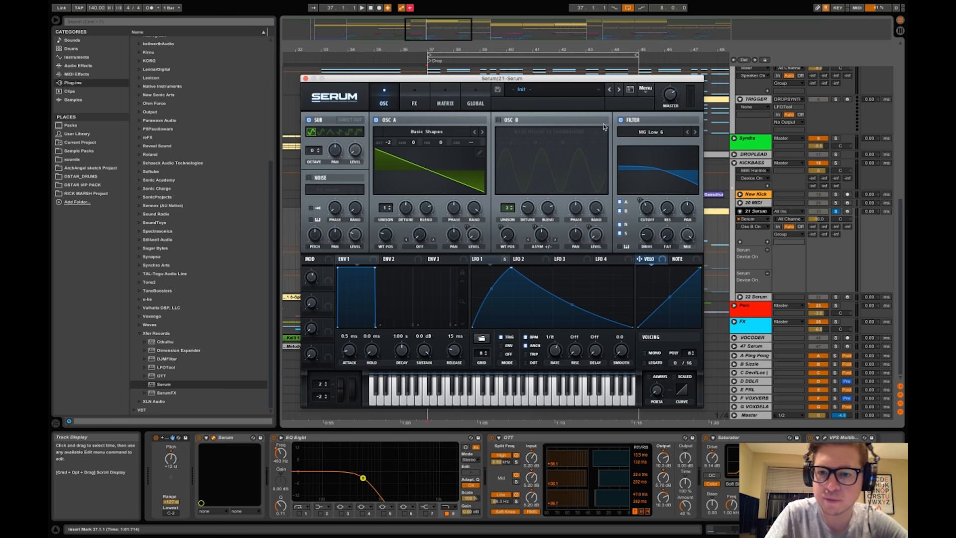
click(630, 122)
key(space)
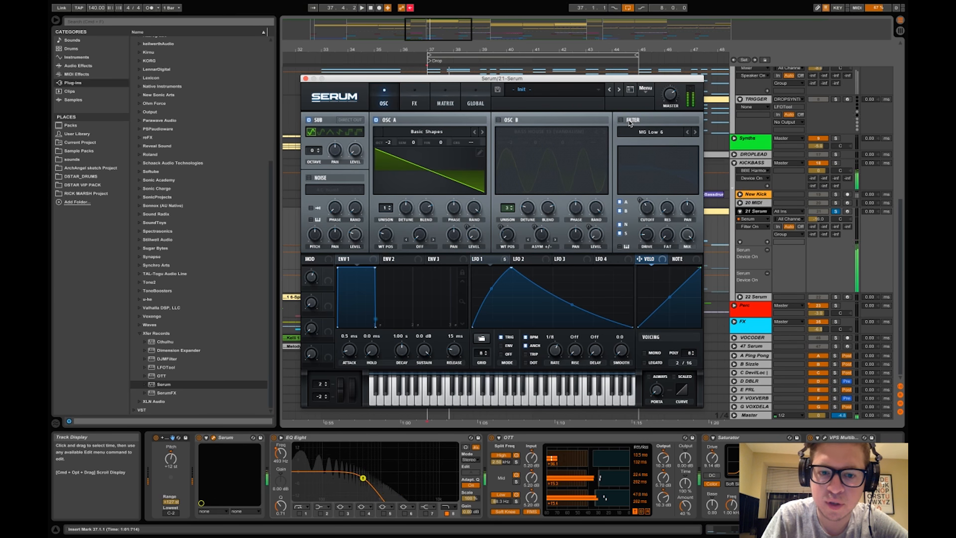
click(499, 121)
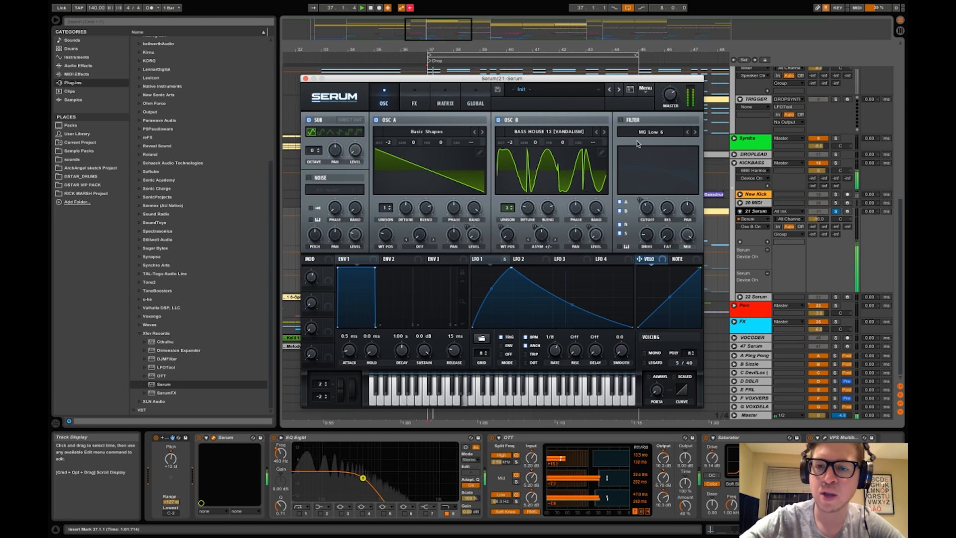
click(621, 120)
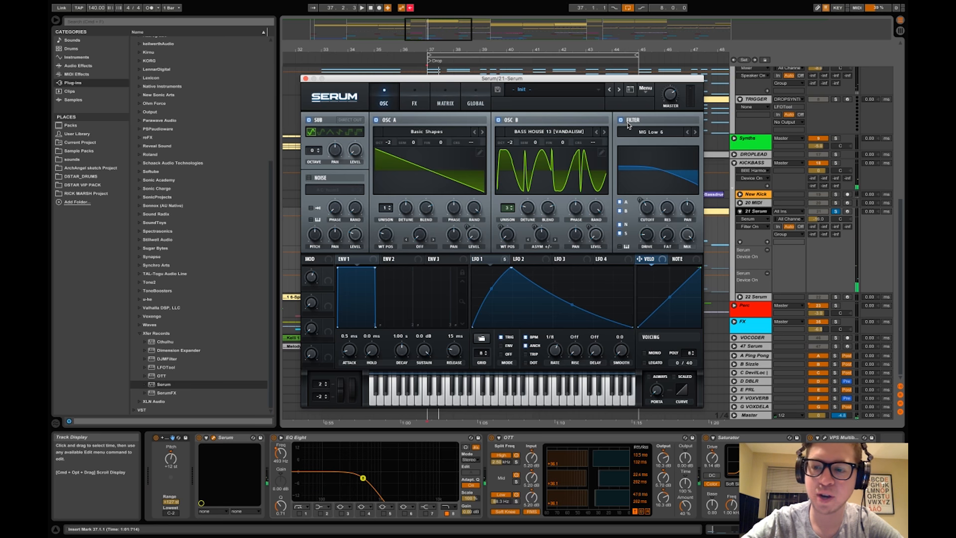
Audition the bass with Serum's filter off and the track's EQ Eight bypassed, and re-enable both.
key(space)
click(628, 124)
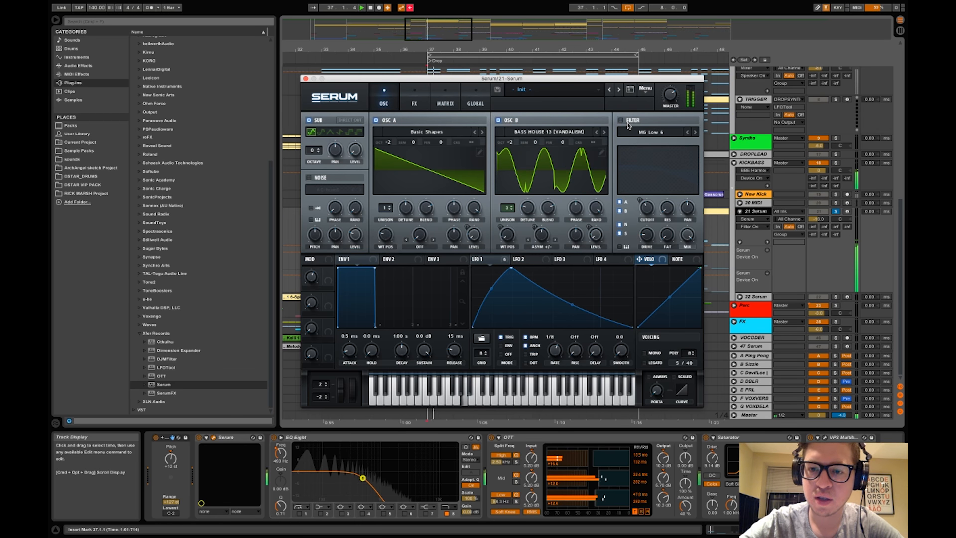
key(space)
click(414, 104)
click(387, 99)
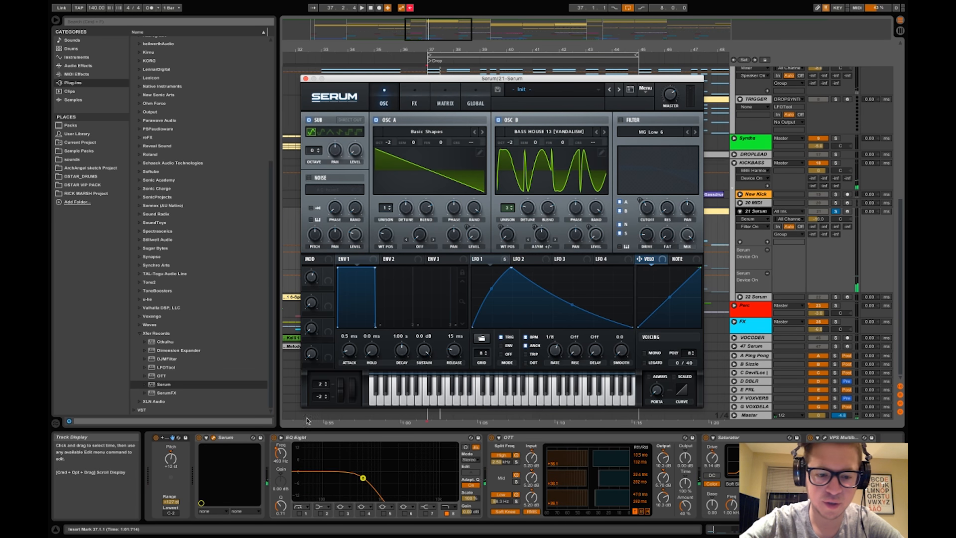
click(274, 438)
key(space)
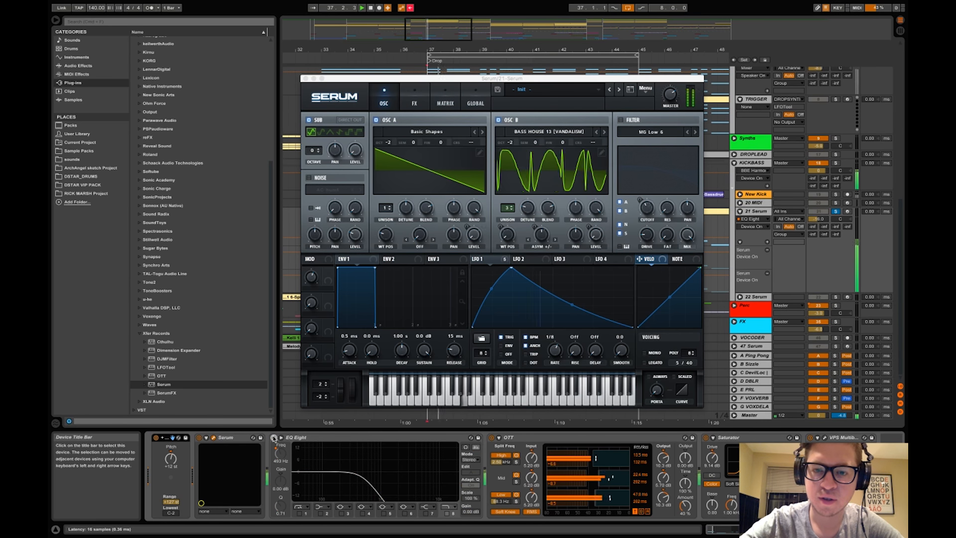
click(274, 438)
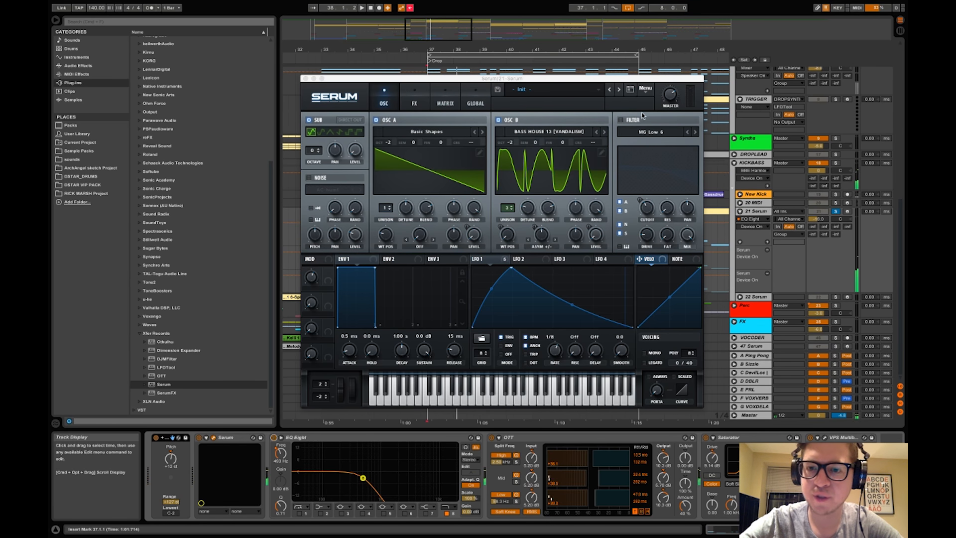
click(638, 120)
click(634, 121)
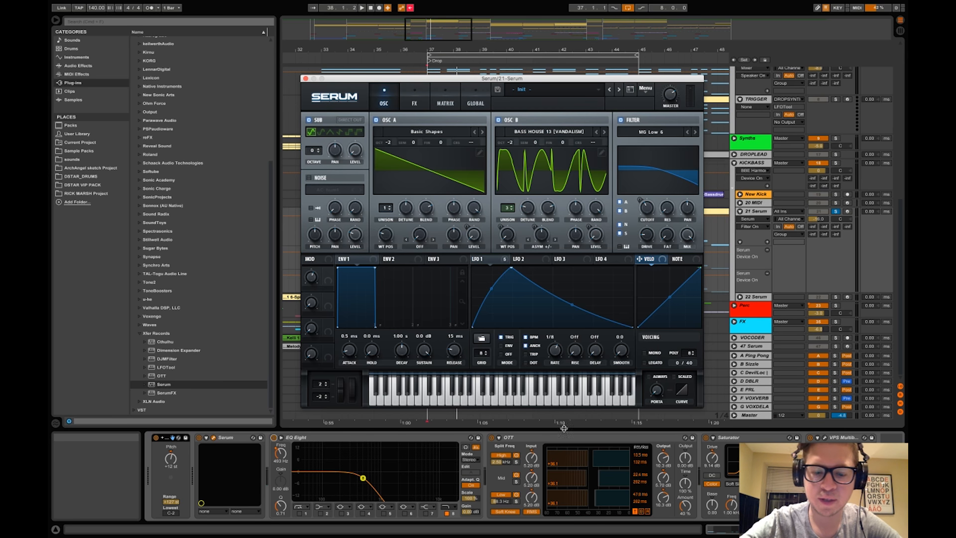
Examine the 21 Serum instance's Hyper/Dimension effect and LFO 1 modulation targets, and close the instance.
scroll(433, 459, right, 1)
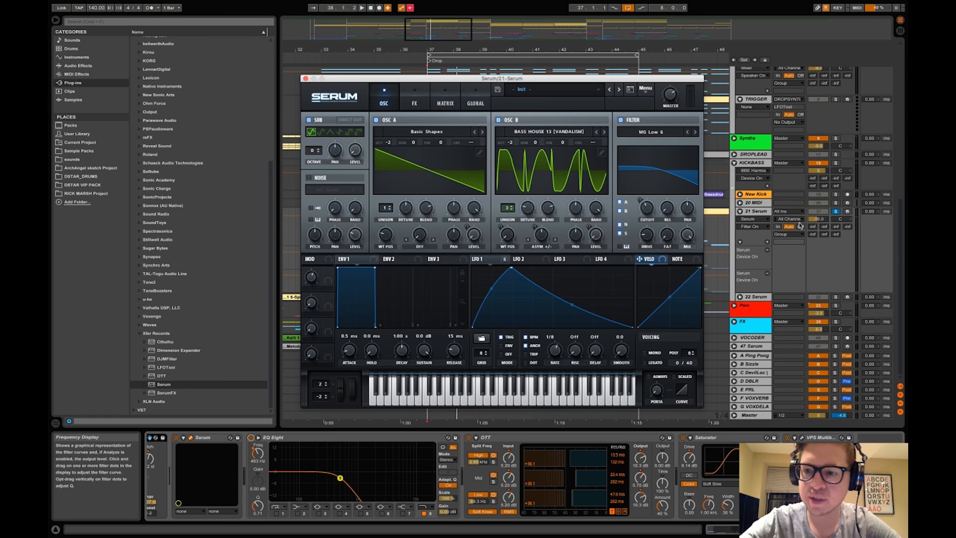
click(415, 104)
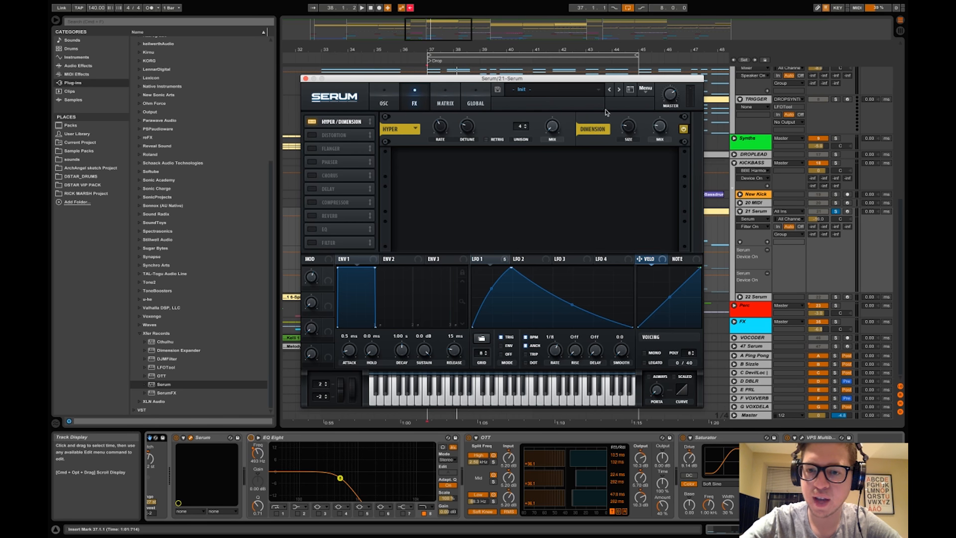
click(393, 104)
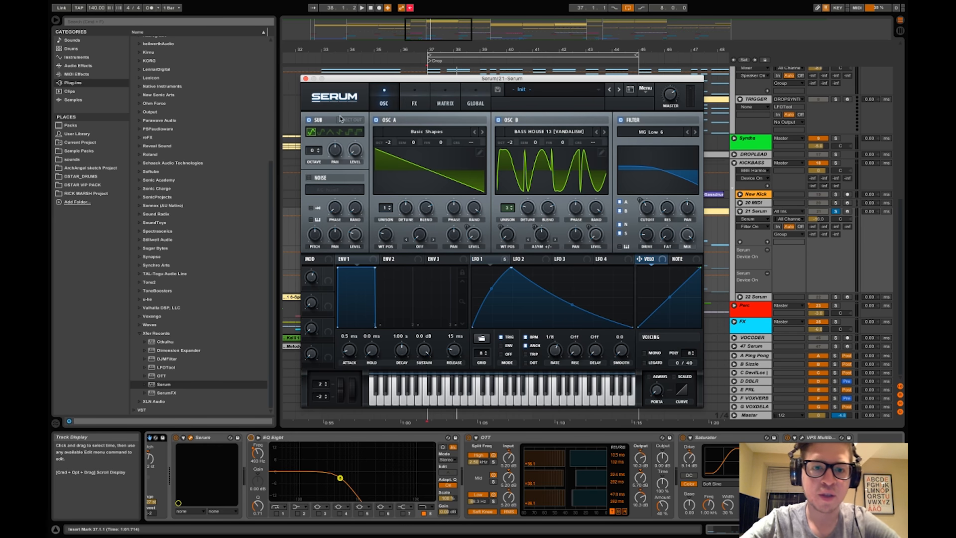
click(472, 258)
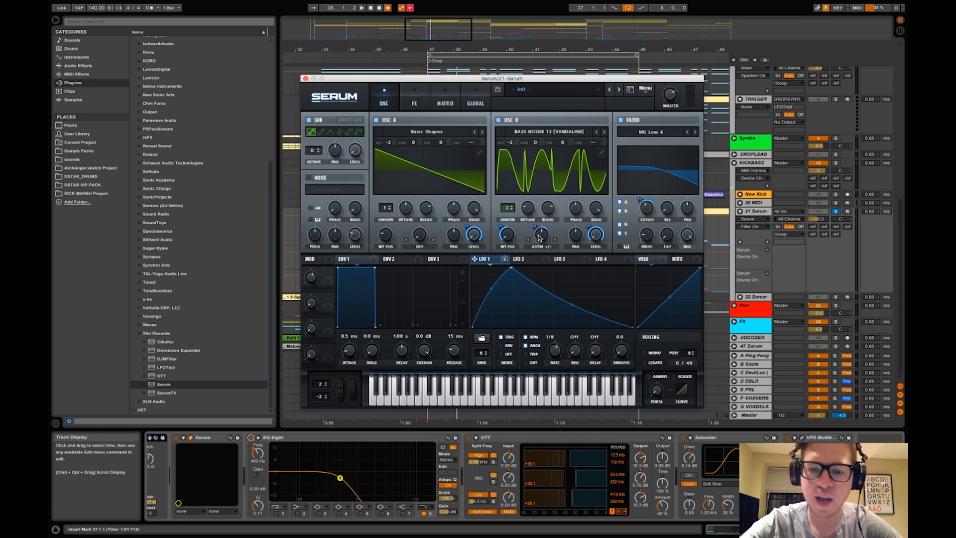
click(414, 101)
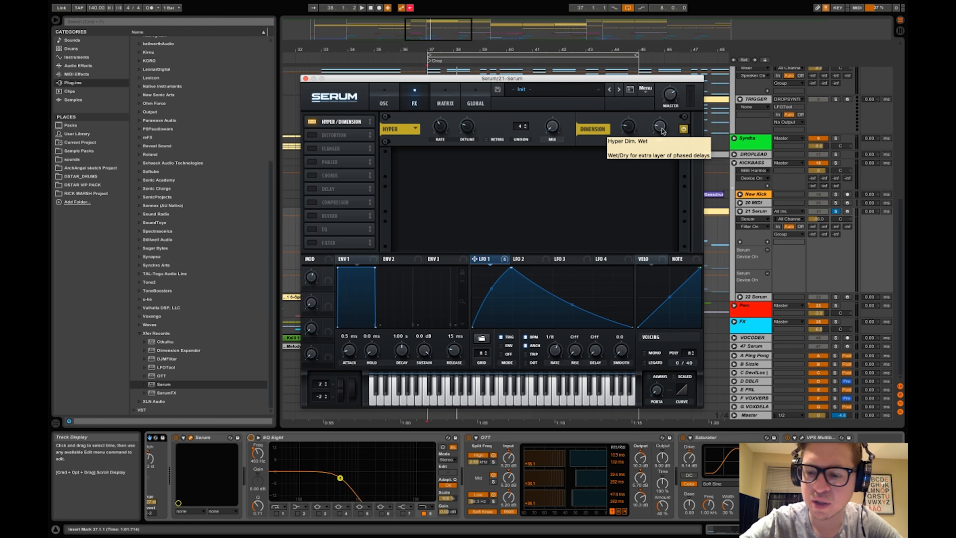
click(306, 78)
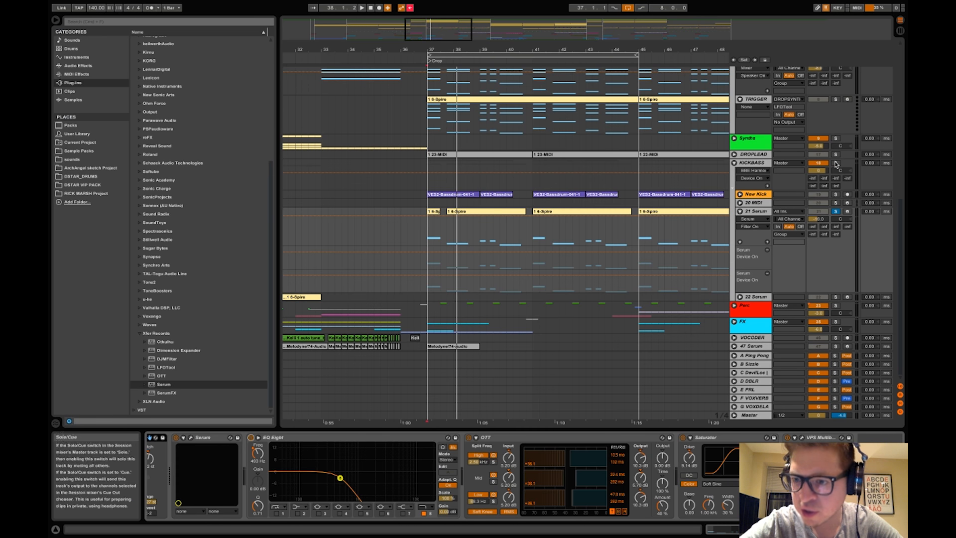
Compare the device chains of the KICKBASS group and the 21 Serum track.
click(752, 162)
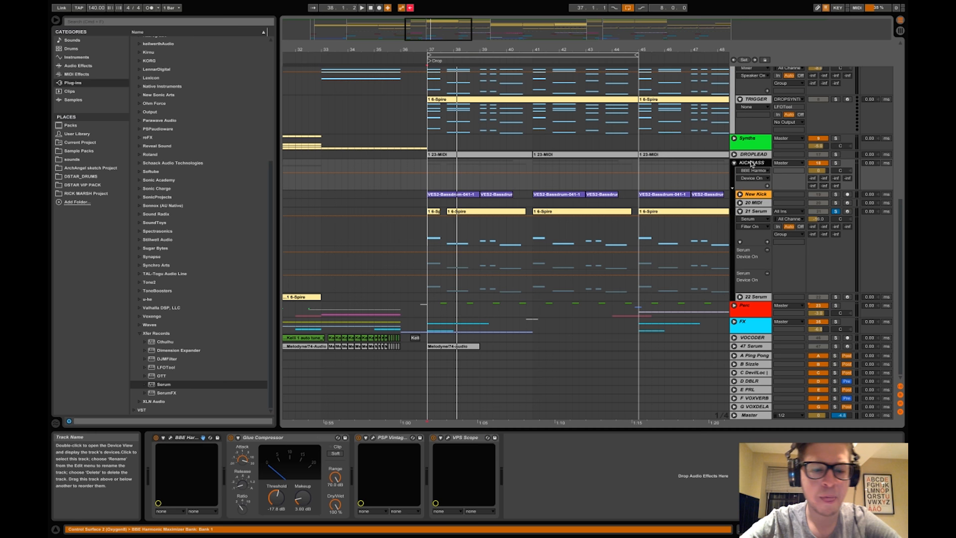
click(825, 214)
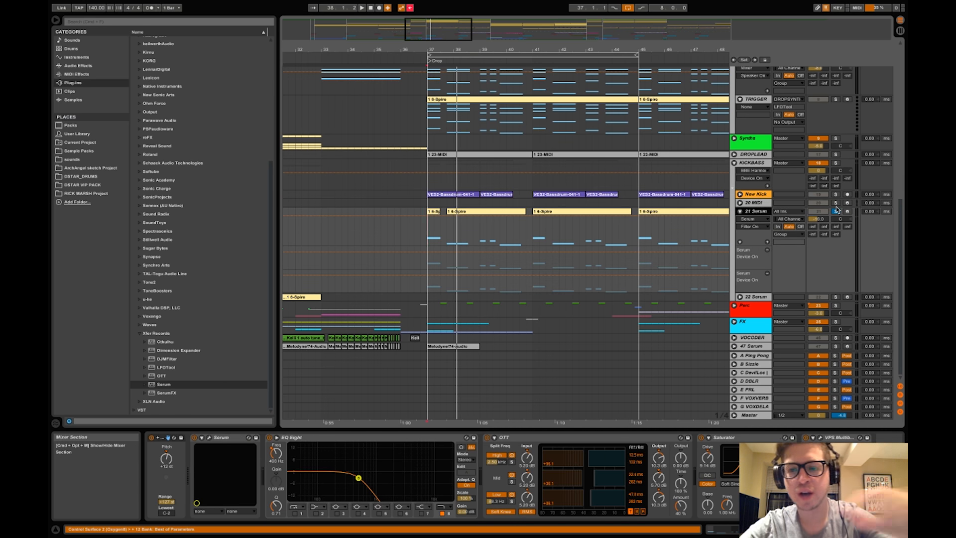
click(758, 164)
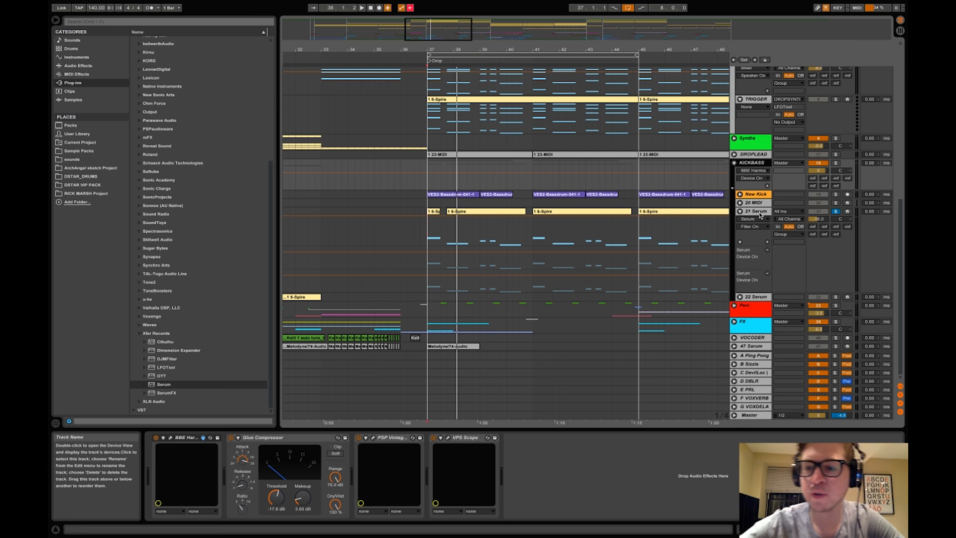
Solo the KICKBASS and DROPSYNTH groups together and audition the drop with the 7 Nexus track deactivated.
scroll(761, 215, up, 2)
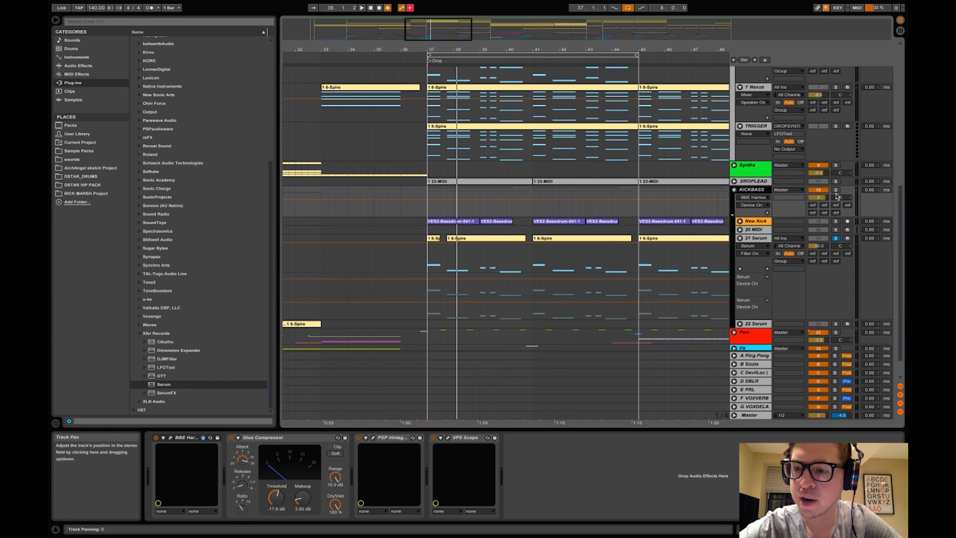
key(space)
scroll(836, 196, up, 10)
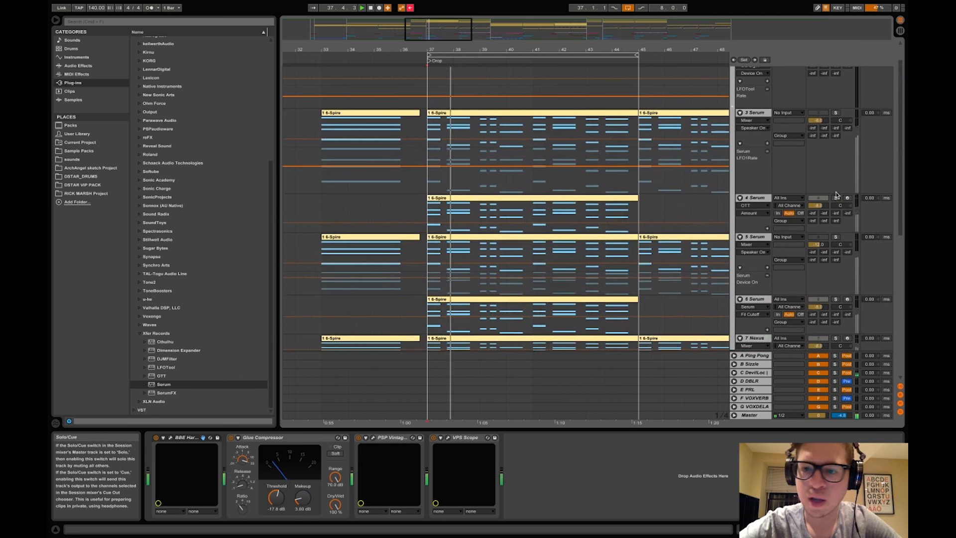
scroll(837, 196, up, 2)
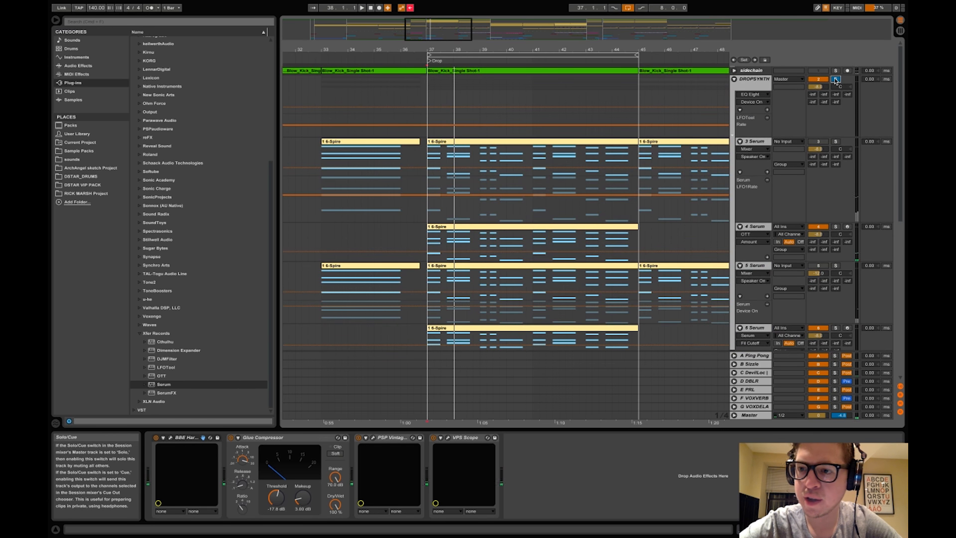
scroll(817, 164, down, 6)
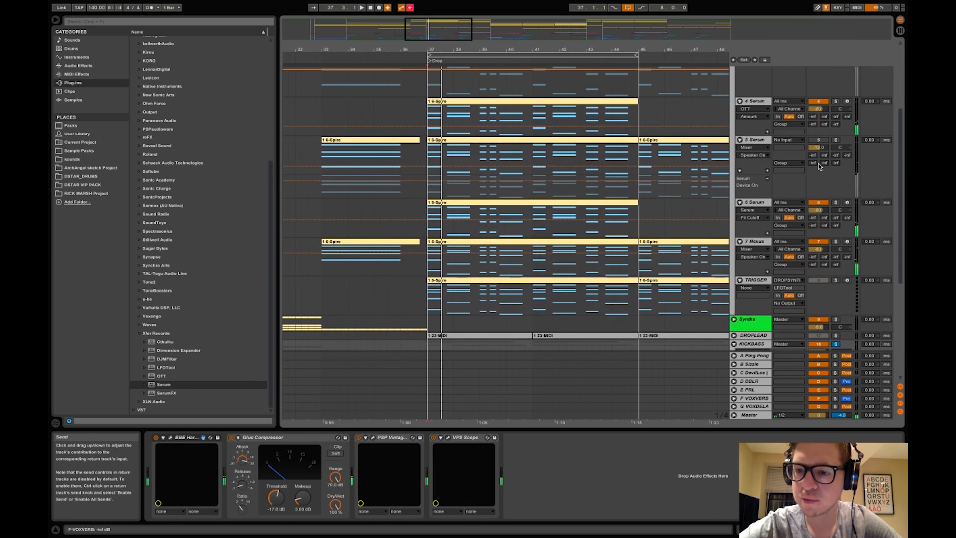
click(822, 242)
key(space)
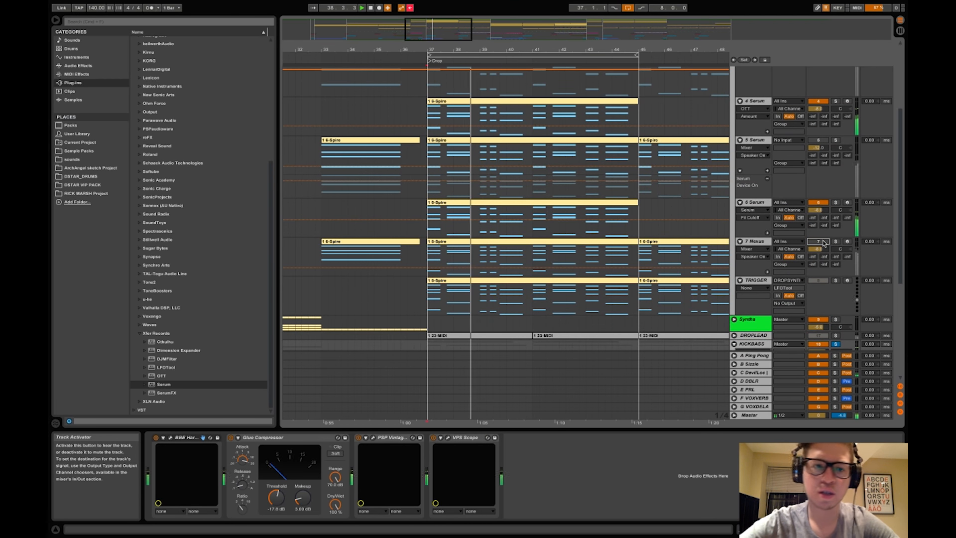
Review the DROPSYNTH group's device chain, including EQ Eight, Glue Compressor, and LFOTool.
scroll(777, 164, up, 5)
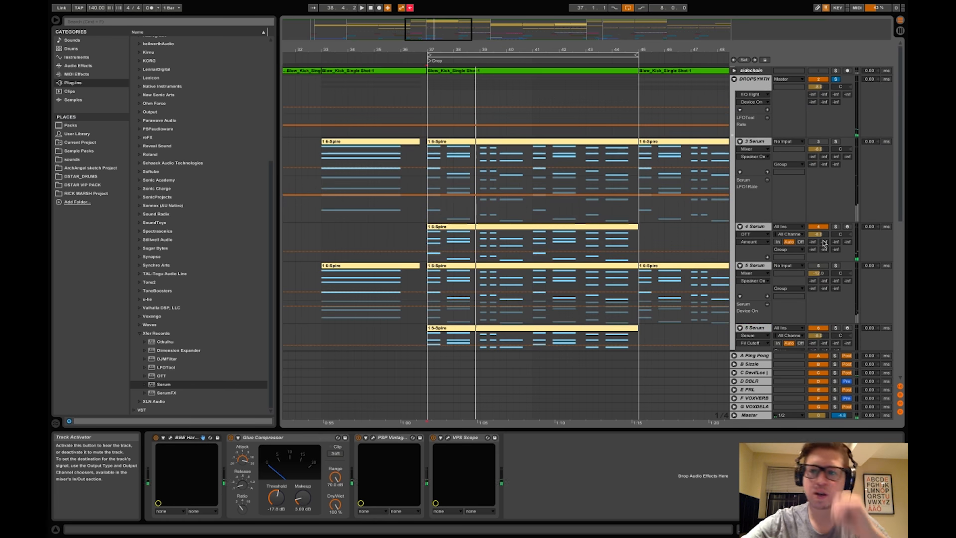
click(748, 91)
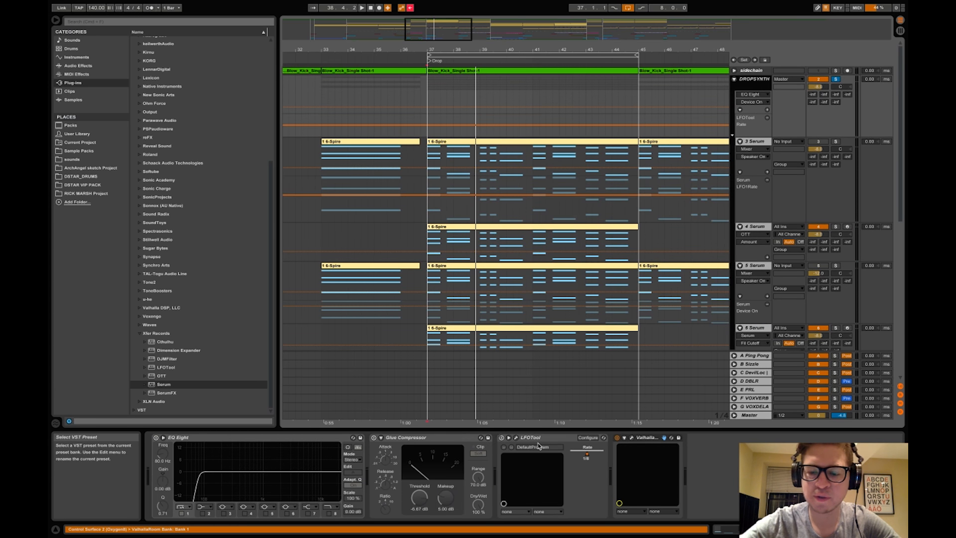
click(448, 437)
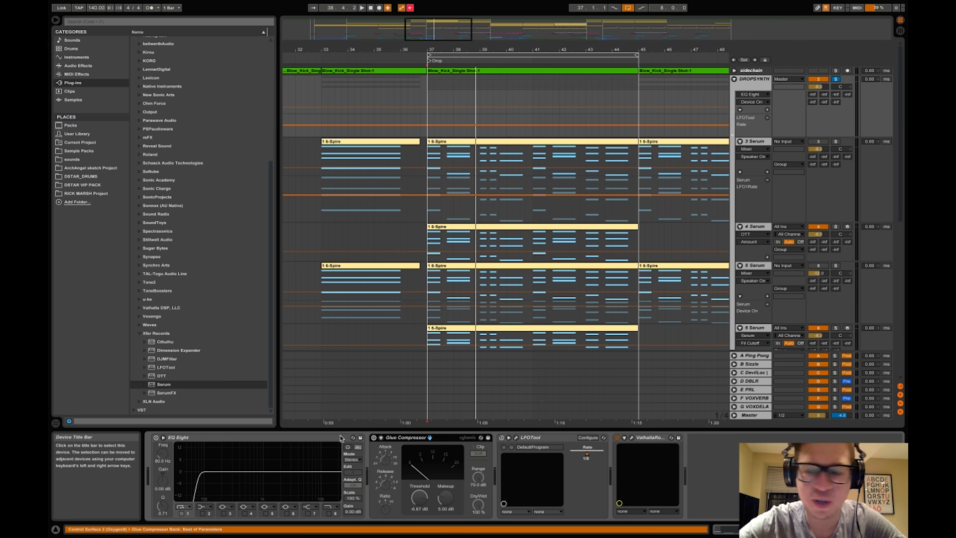
scroll(753, 199, down, 5)
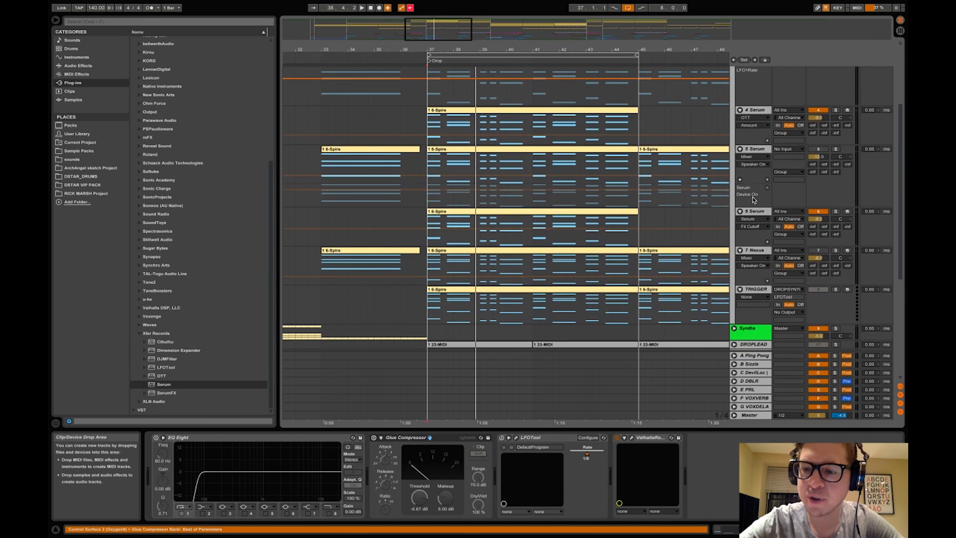
scroll(753, 199, down, 1)
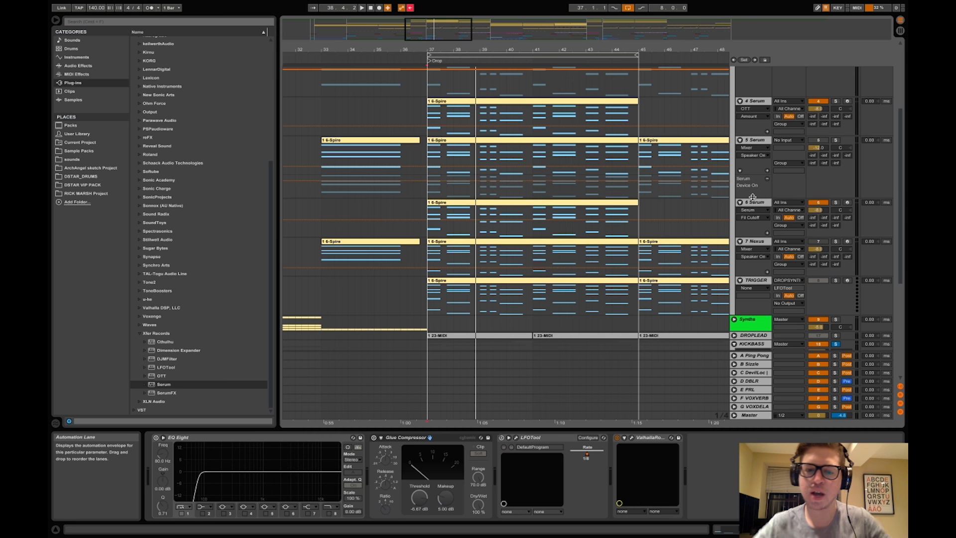
Solo the 7 Nexus track and open its Nexus instance.
click(765, 244)
click(835, 241)
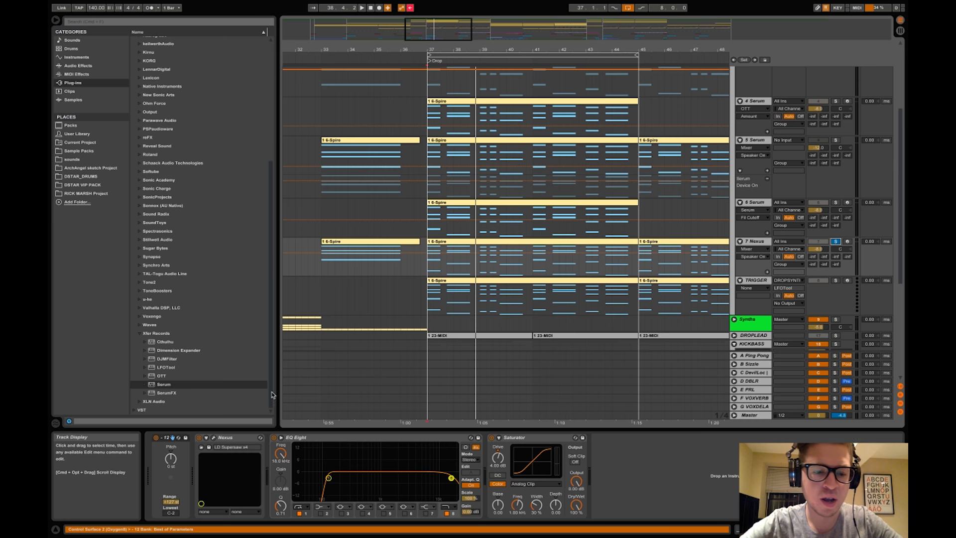
click(207, 437)
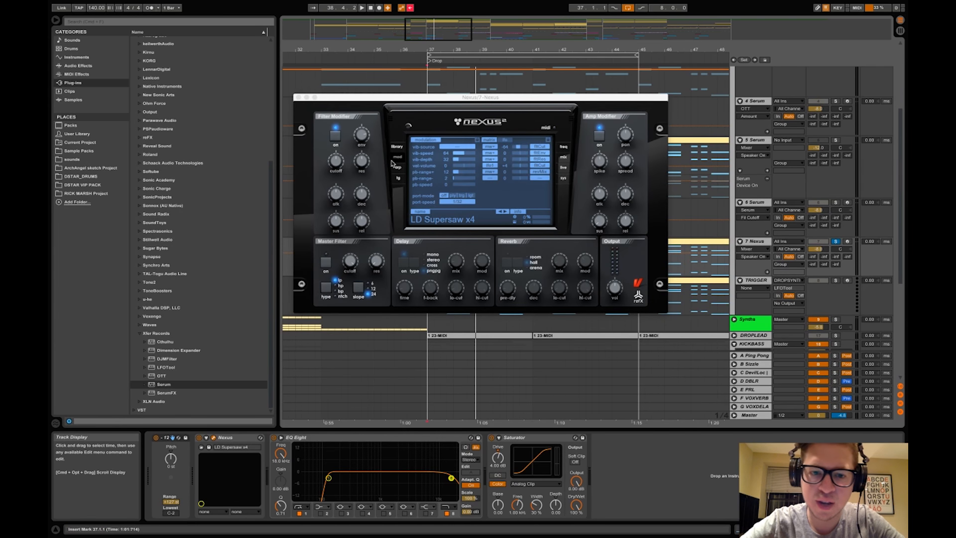
Examine the layer settings of the LD Supersaw x4 preset, close Nexus, and audition the soloed layer from bar 37.
click(564, 158)
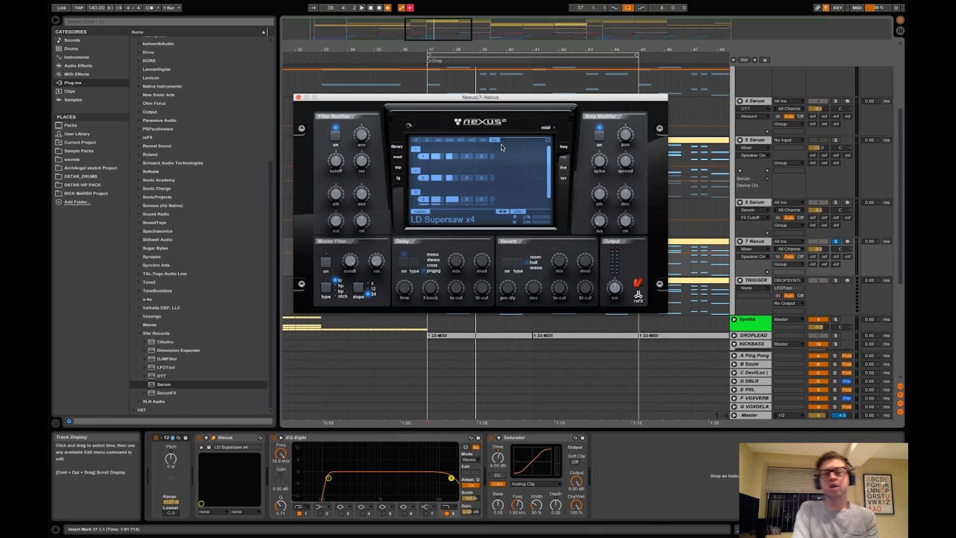
scroll(423, 173, down, 1)
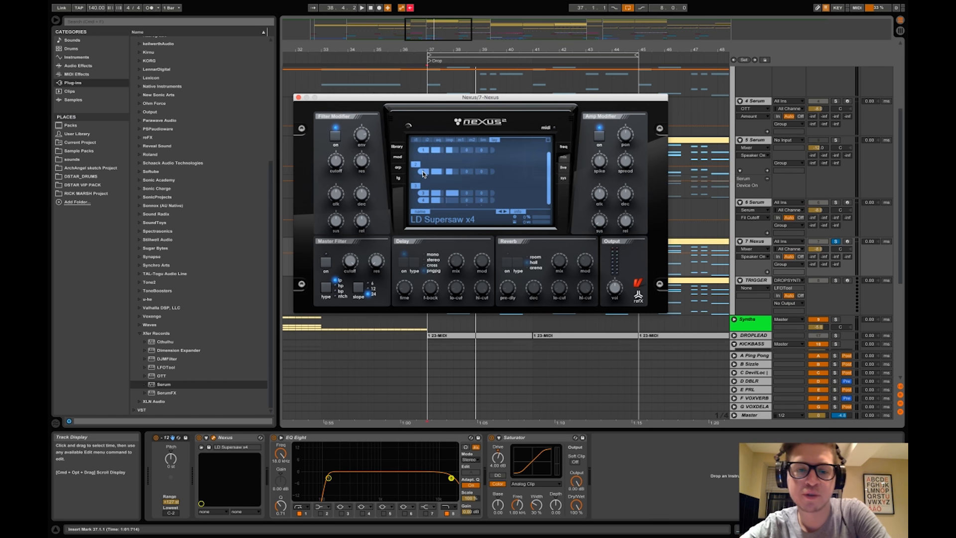
scroll(424, 174, up, 1)
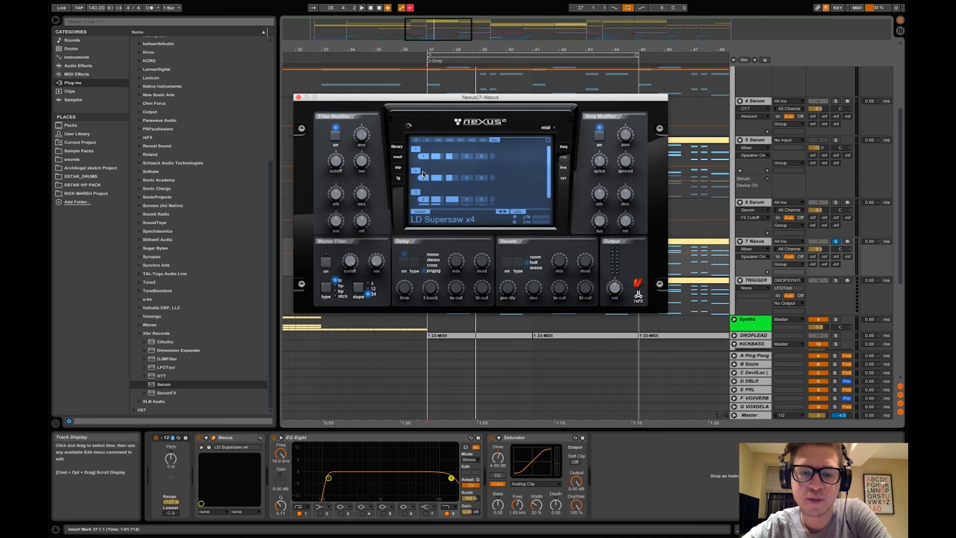
click(298, 97)
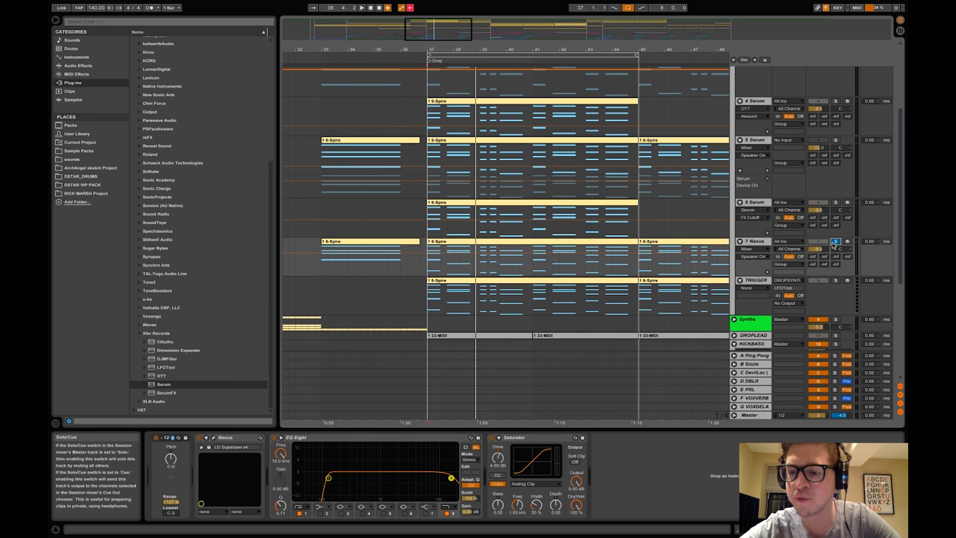
key(space)
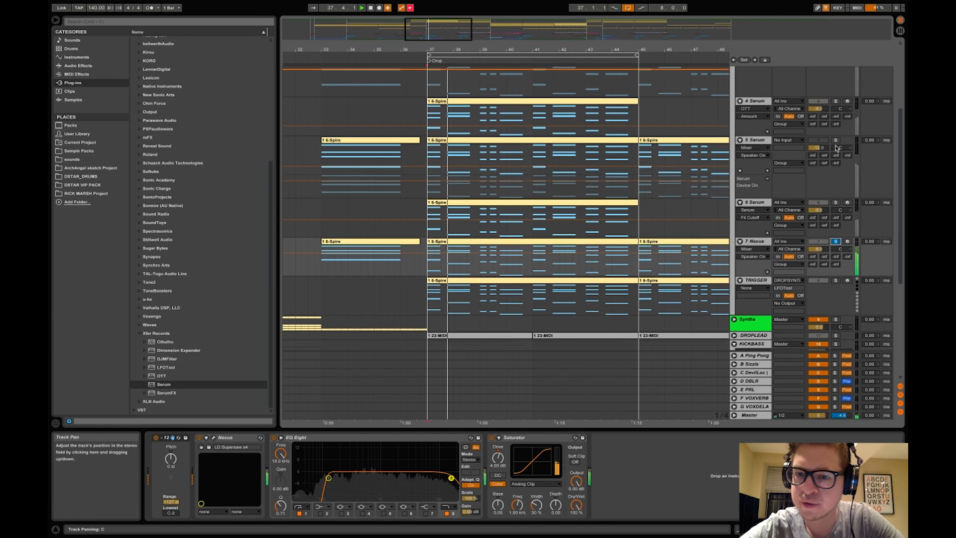
Solo the DROPSYNTH group and audition the drop from bar 37.
scroll(837, 148, up, 3)
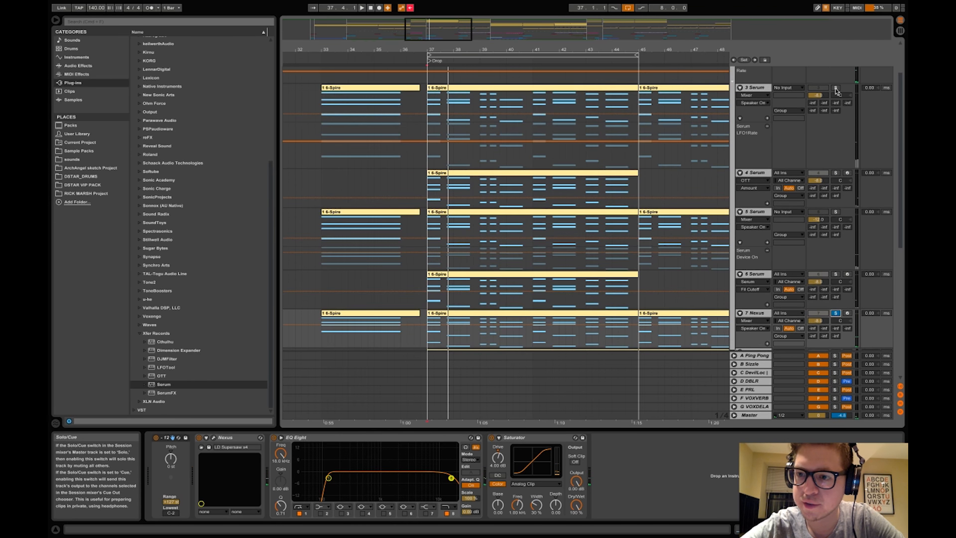
key(space)
scroll(836, 92, up, 3)
scroll(837, 91, down, 2)
scroll(837, 91, up, 2)
key(space)
click(836, 78)
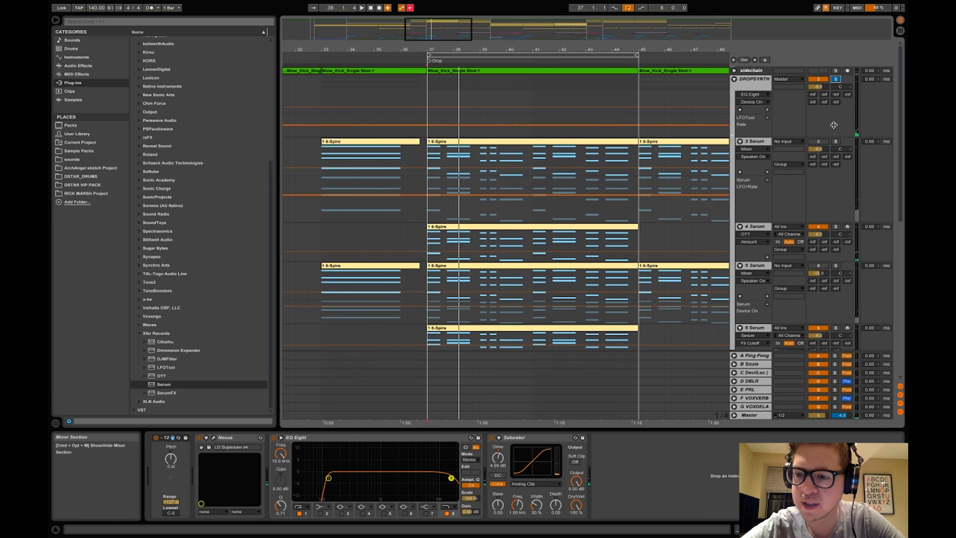
scroll(837, 190, down, 2)
key(space)
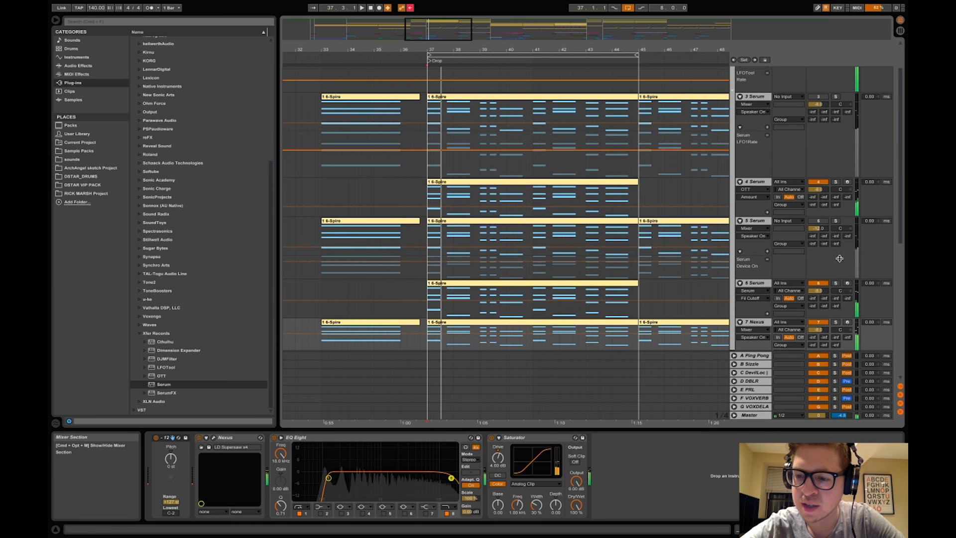
Compare the drop with the 7 Nexus track deactivated and with it soloed, and restore the track to active and unsoloed.
key(space)
click(825, 323)
key(space)
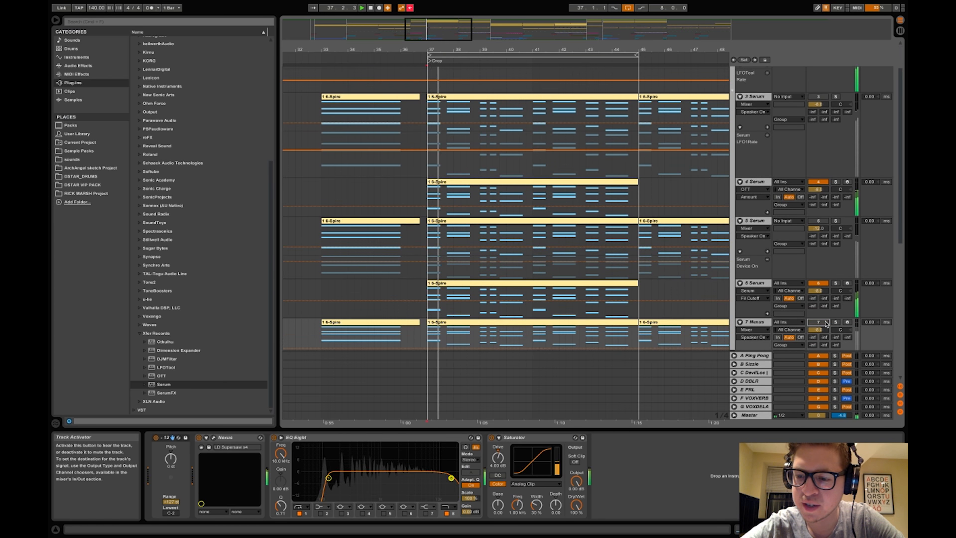
click(835, 323)
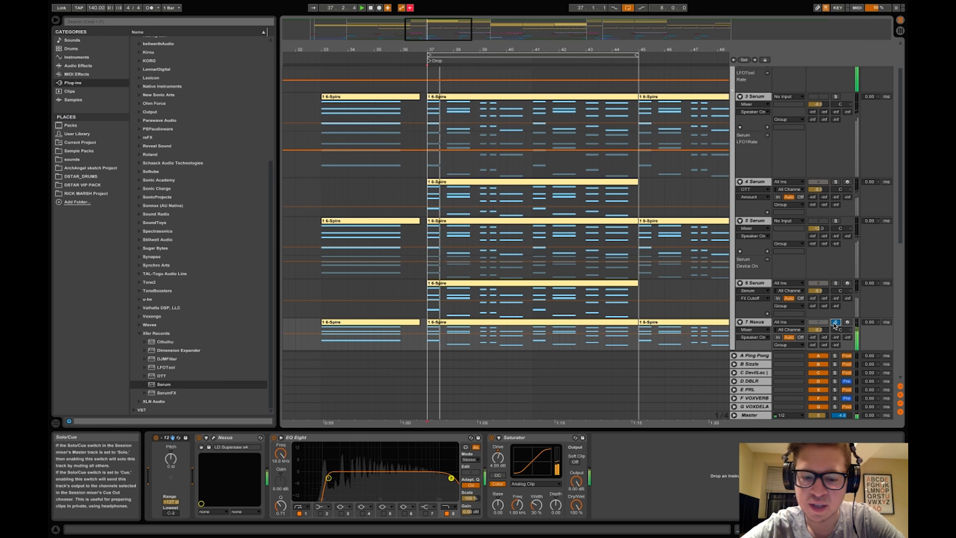
click(836, 323)
key(space)
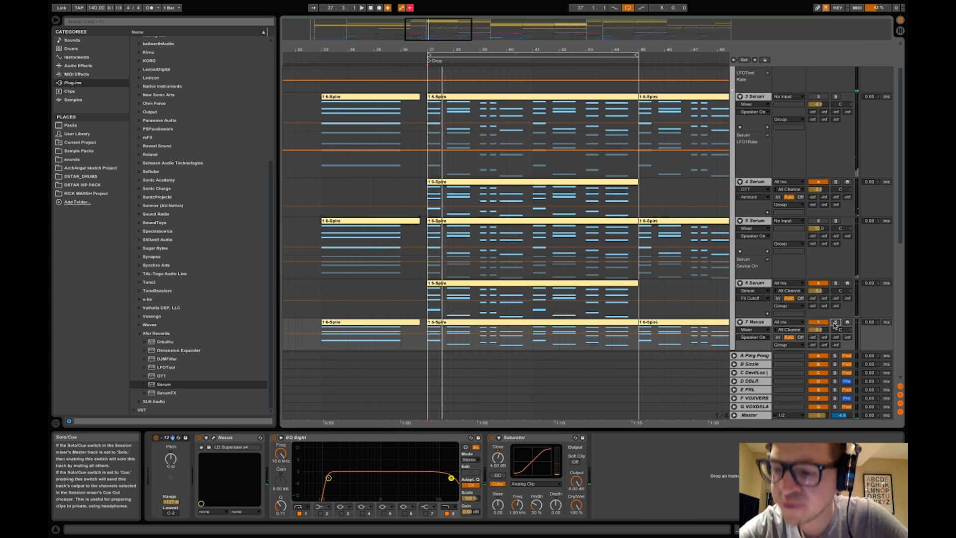
Reopen Nexus on the 7 Nexus track, view the modulation settings of the LD Supersaw x4 preset, and close it.
click(214, 437)
click(424, 148)
click(397, 158)
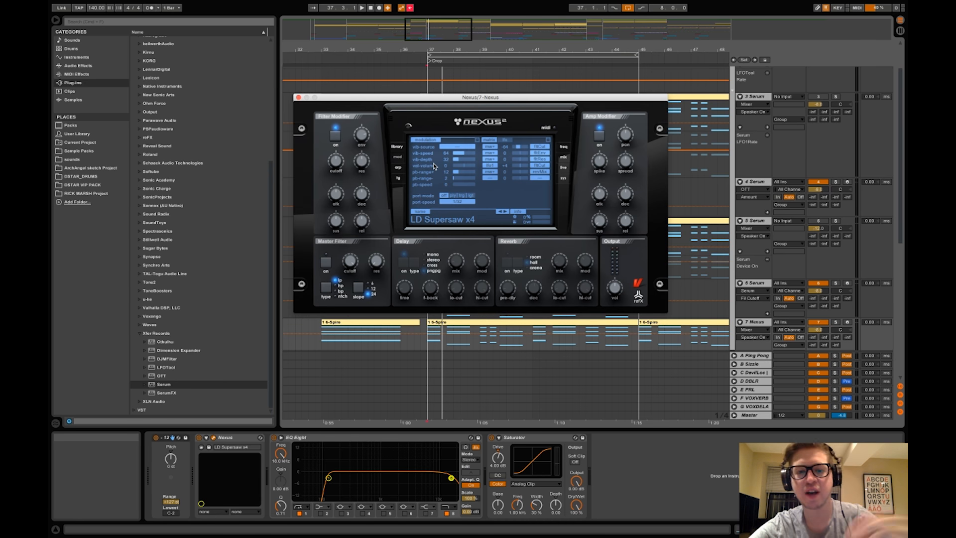
click(299, 97)
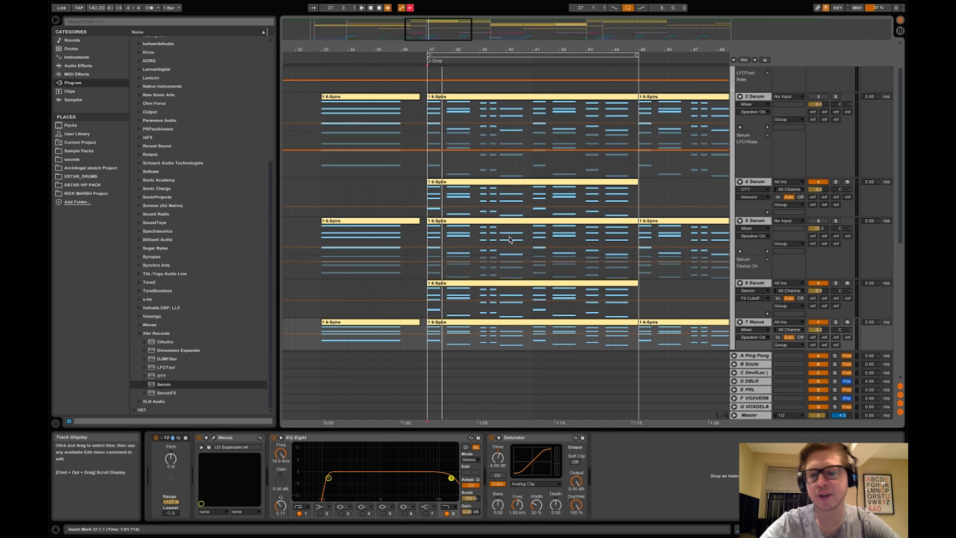
Switch on EQ Eight, Glue Compressor, and LFOTool in the DROPSYNTH group's device chain and re-enable the overridden automation.
scroll(509, 239, up, 3)
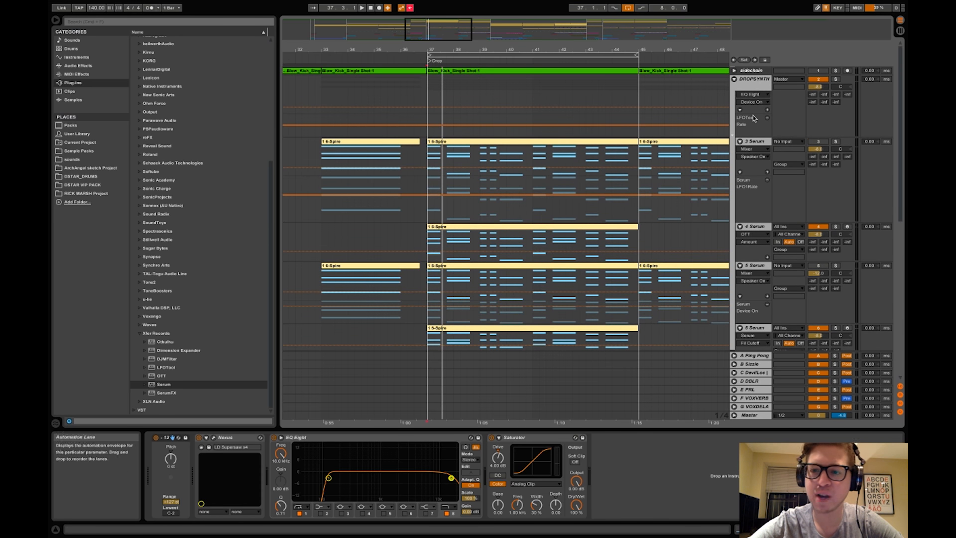
click(761, 86)
scroll(761, 88, down, 4)
scroll(761, 87, up, 4)
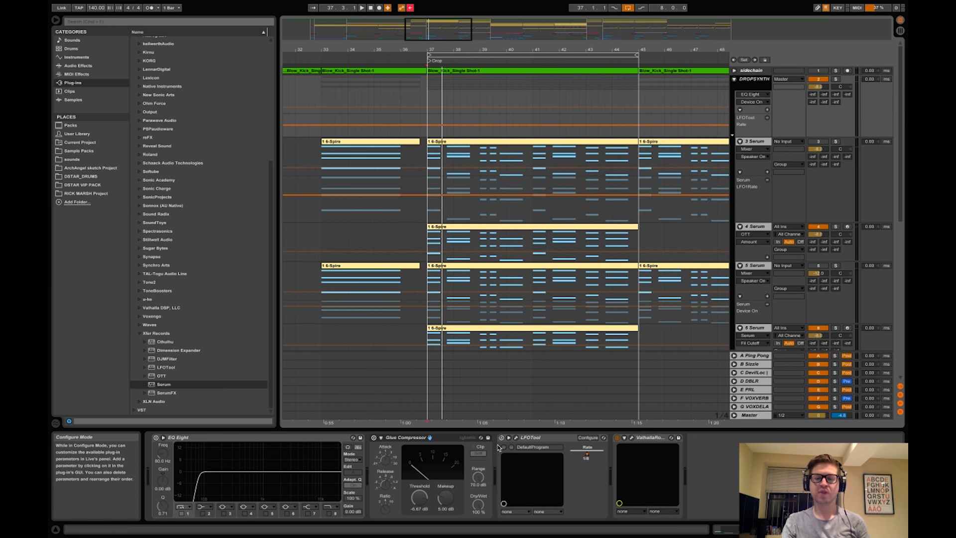
click(296, 437)
click(156, 438)
click(374, 438)
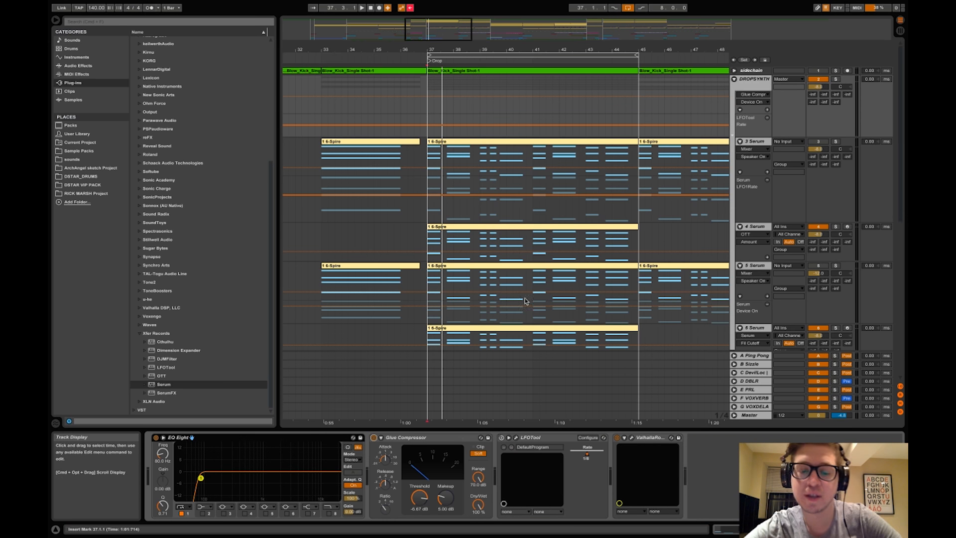
click(502, 438)
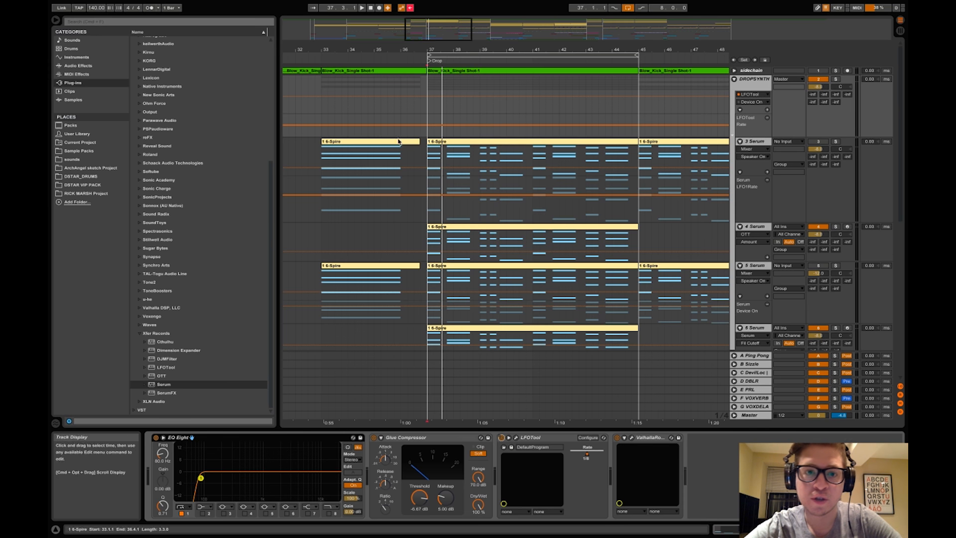
click(409, 9)
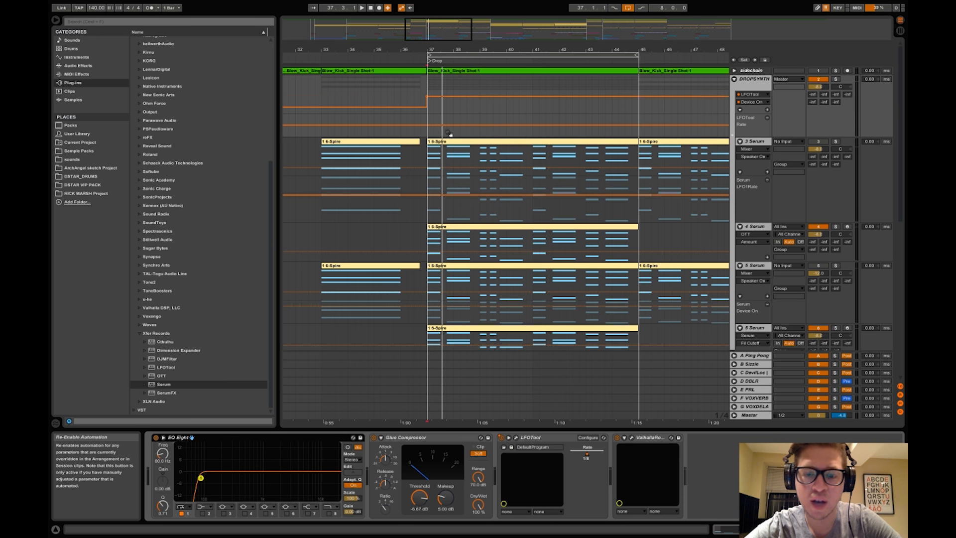
Open the DROPSYNTH group's LFOTool and insert a second LFOTool after it, bypassing the original one.
click(517, 438)
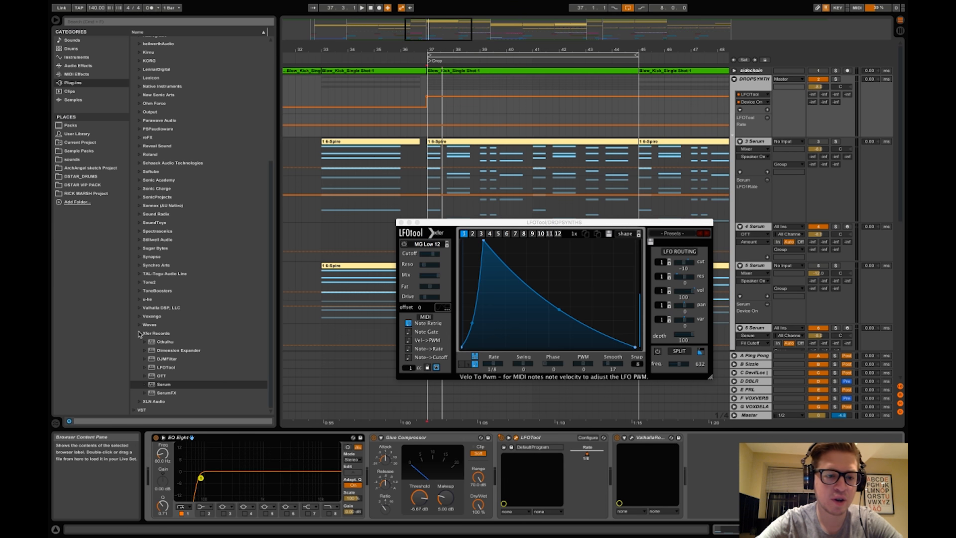
click(159, 370)
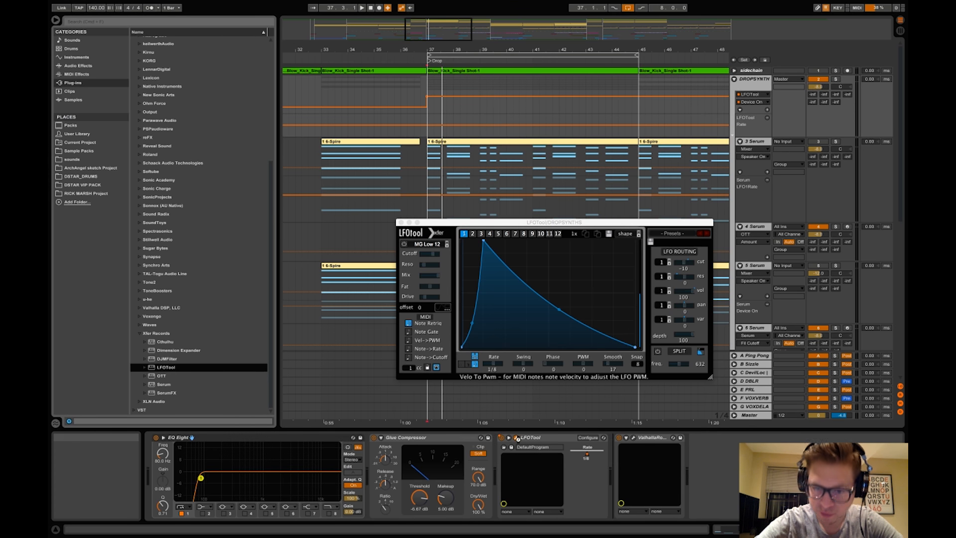
key(Return)
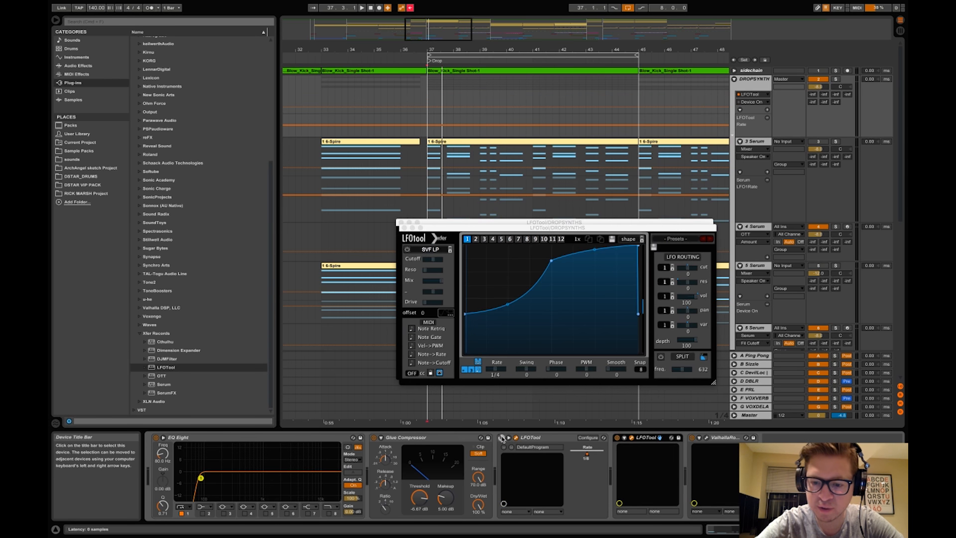
Shape the new LFOTool's curve to match the original: a short rise to a peak near the start and a gradual curved decay.
drag(516, 227, 575, 294)
drag(610, 324, 544, 288)
drag(523, 377, 523, 416)
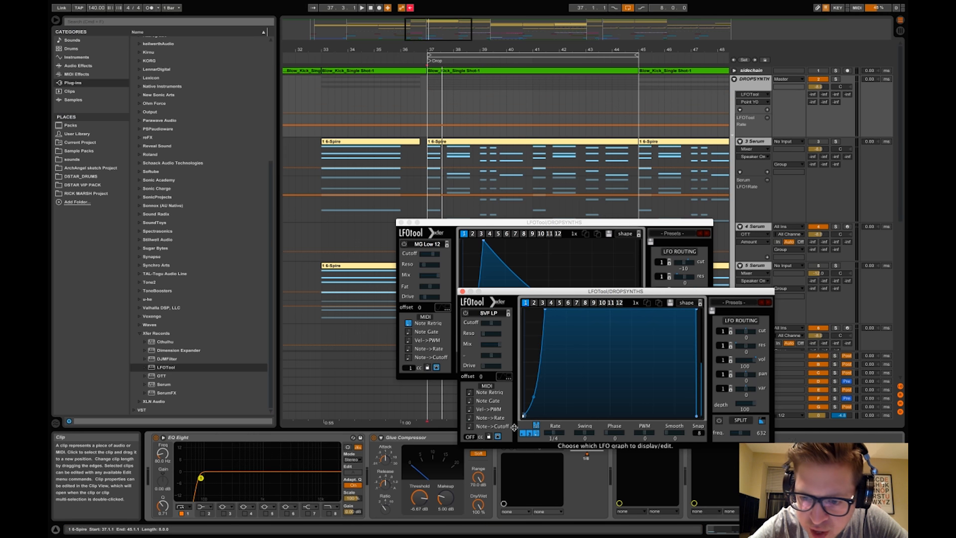
drag(696, 311, 541, 306)
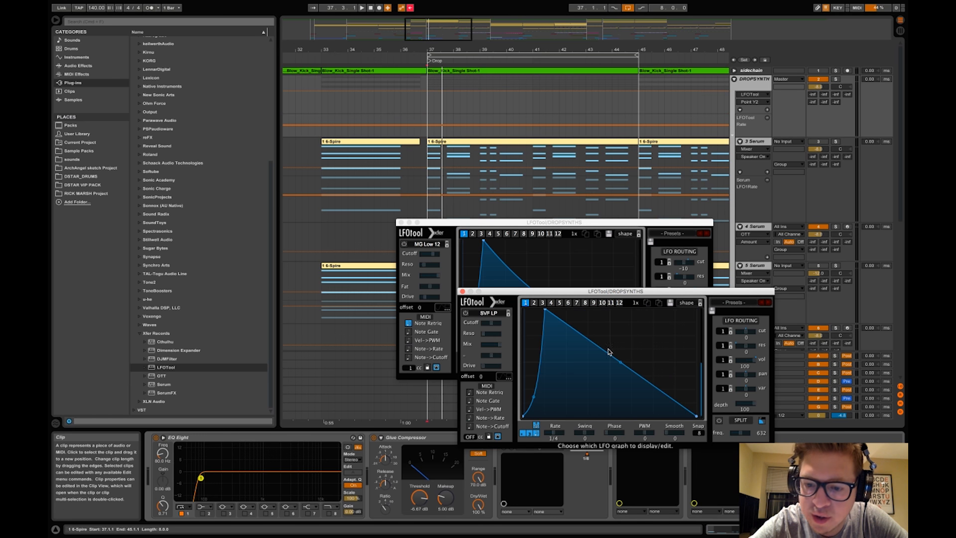
drag(613, 289, 554, 228)
drag(562, 302, 561, 310)
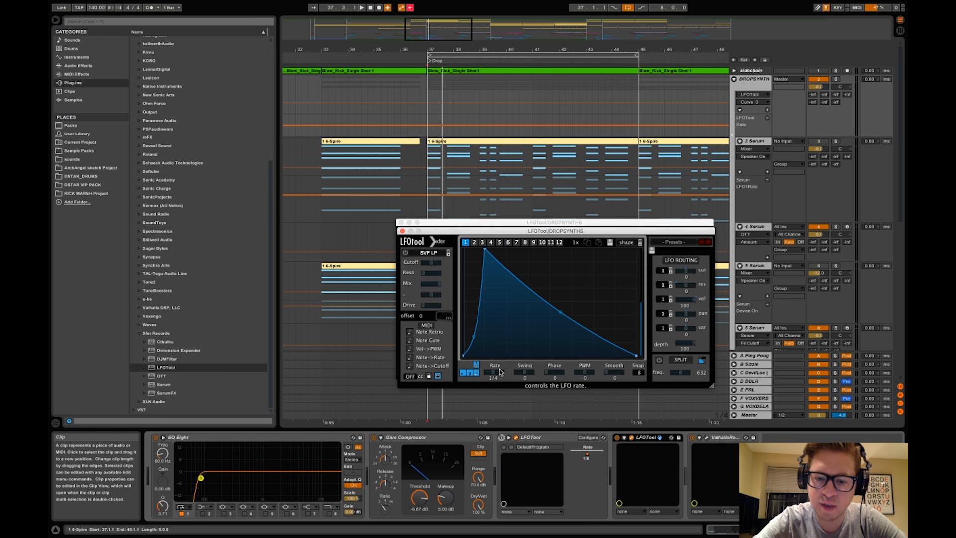
Exclude dotted times from the new LFOTool's rate choices and set its rate to 1/8.
click(470, 374)
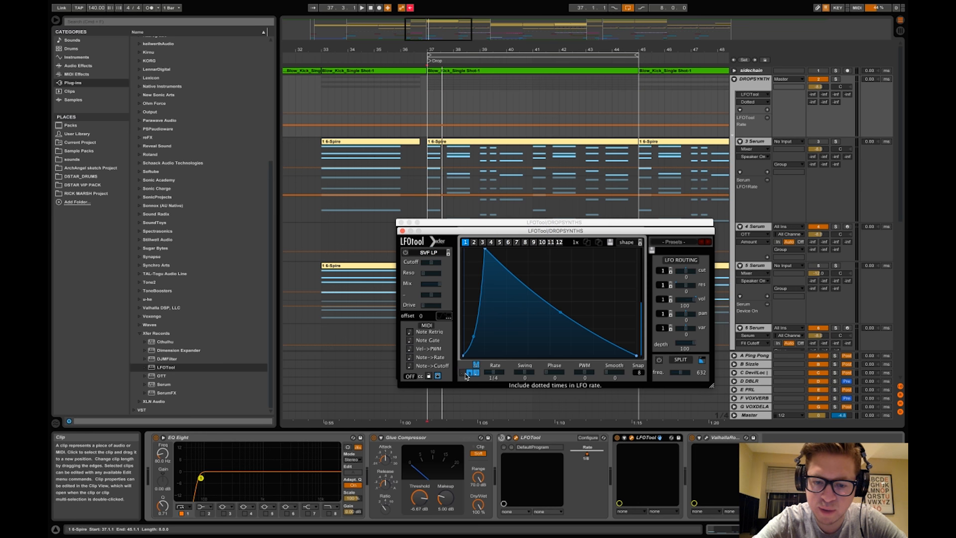
drag(493, 376, 500, 375)
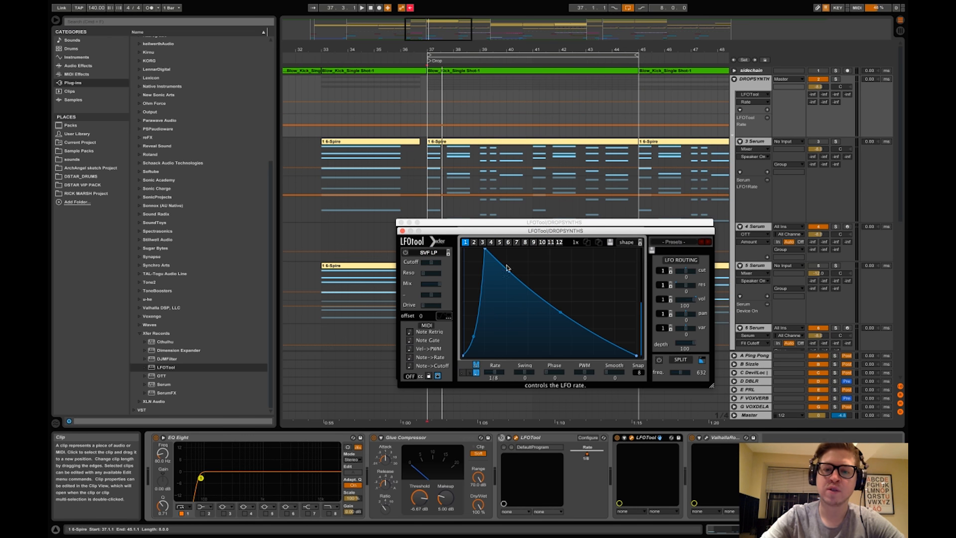
mouse_move(528, 234)
mouse_down()
mouse_move(506, 244)
mouse_move(532, 293)
mouse_move(523, 247)
mouse_up()
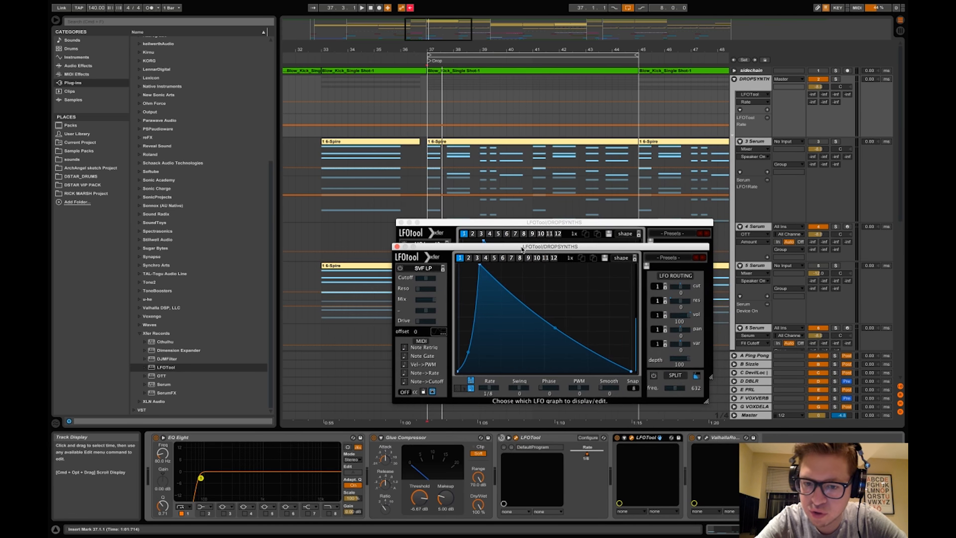
Audition the first drop from bar 37 with the new LFOTool active on the DROPSYNTH group.
key(space)
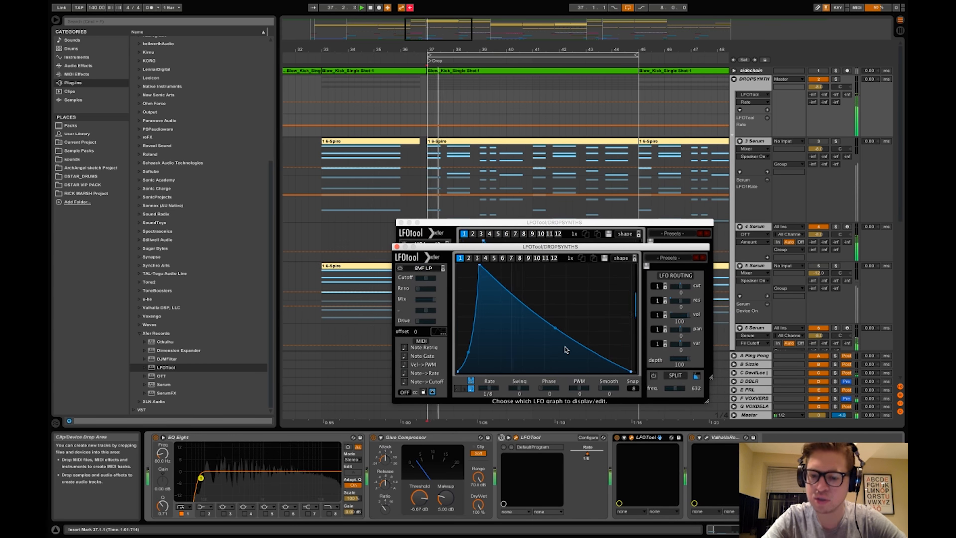
scroll(750, 257, down, 5)
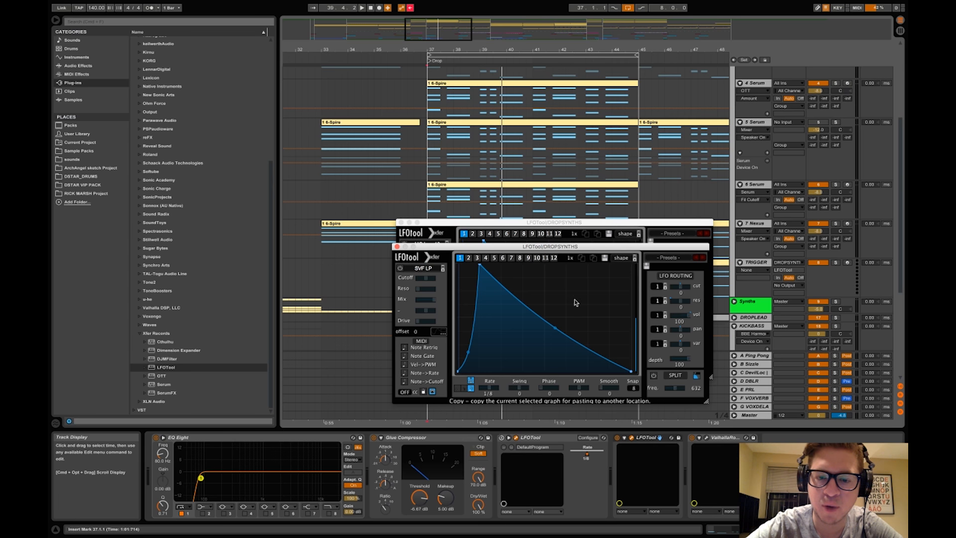
scroll(792, 223, up, 5)
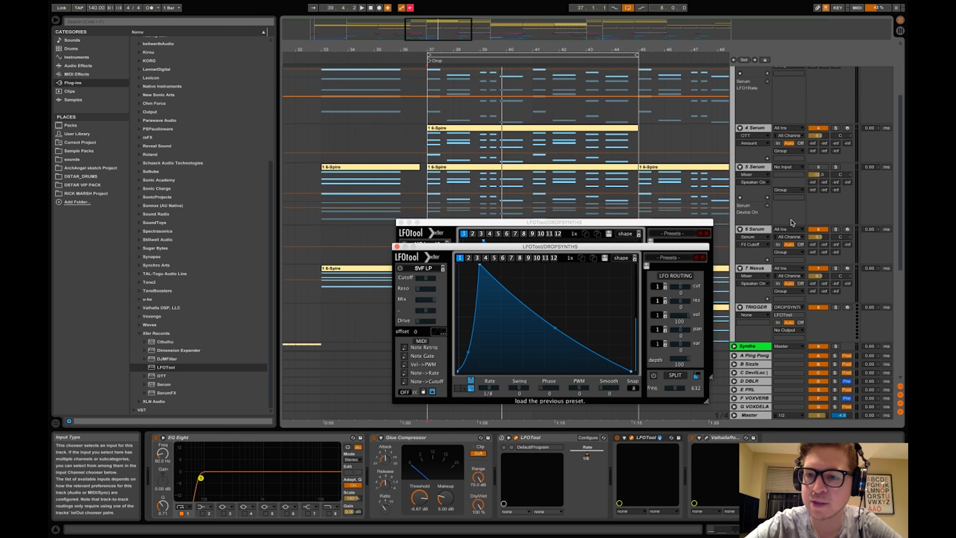
key(space)
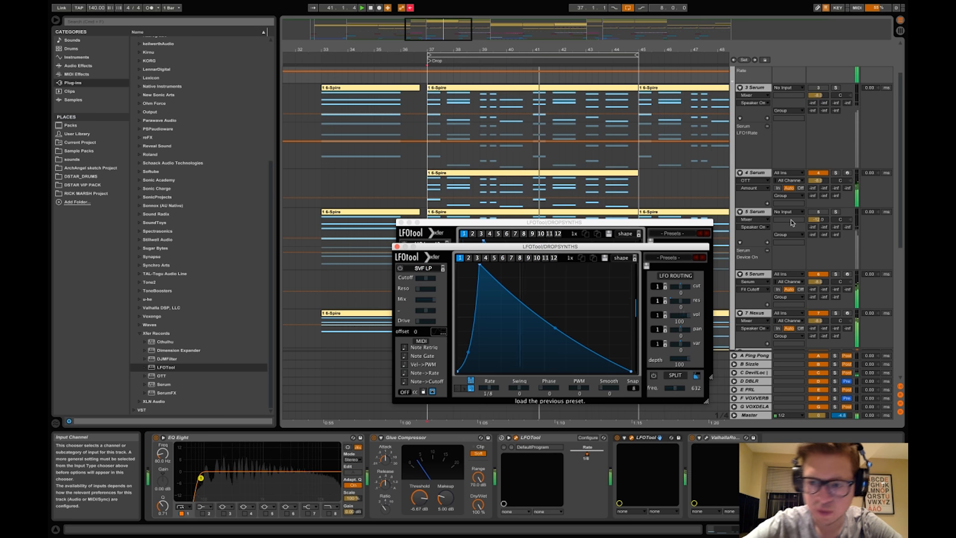
key(space)
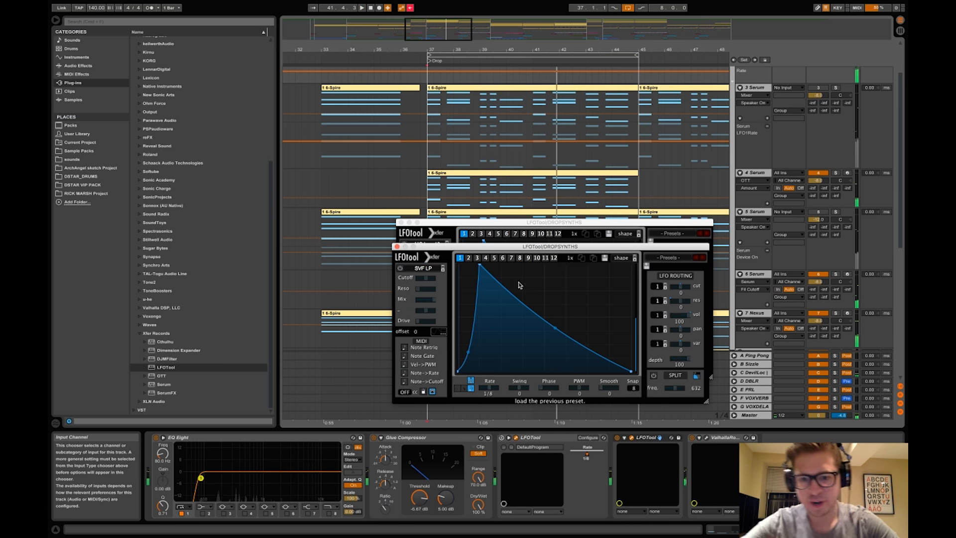
Inspect the LFOTool rate automation in the second drop and audition it from bar 81 with the new LFOTool.
scroll(483, 163, right, 10)
scroll(482, 163, up, 3)
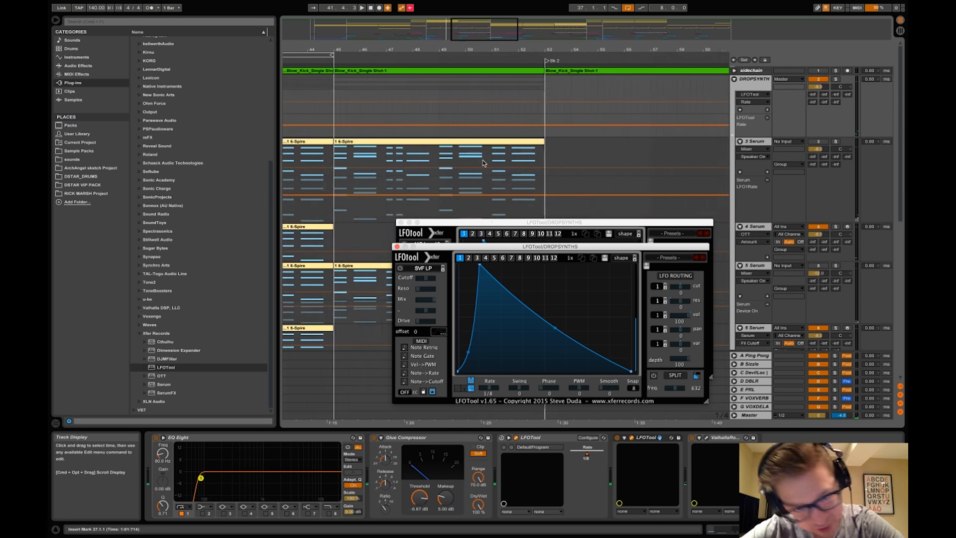
scroll(483, 163, right, 10)
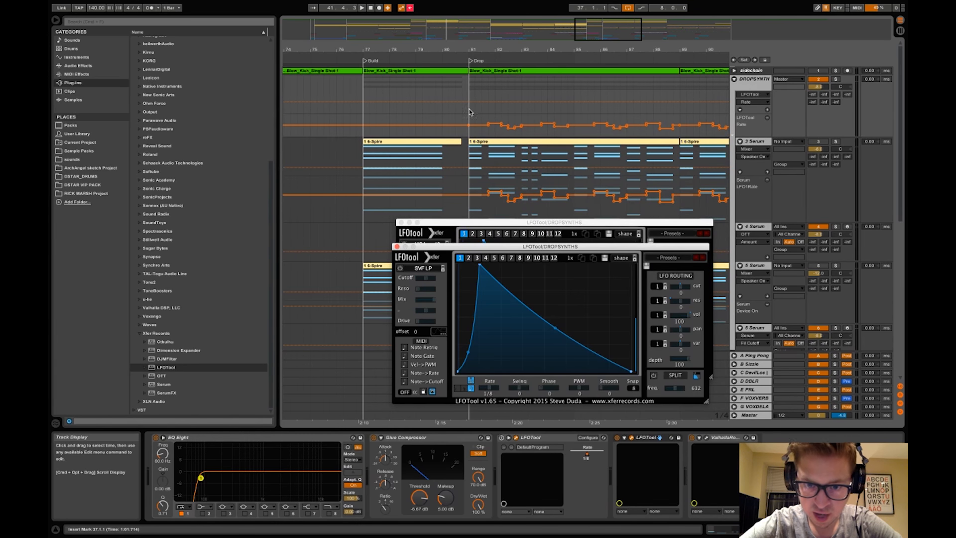
scroll(473, 115, right, 3)
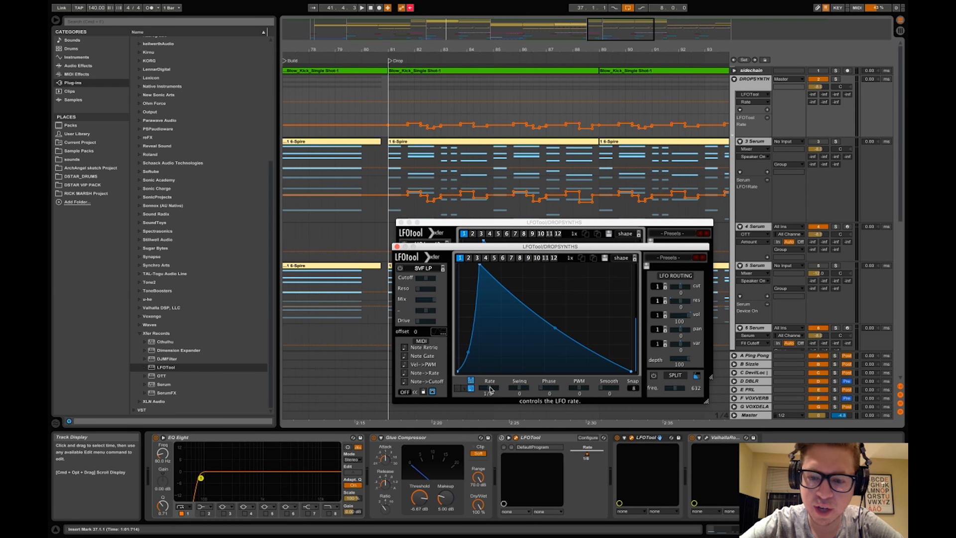
click(390, 94)
key(space)
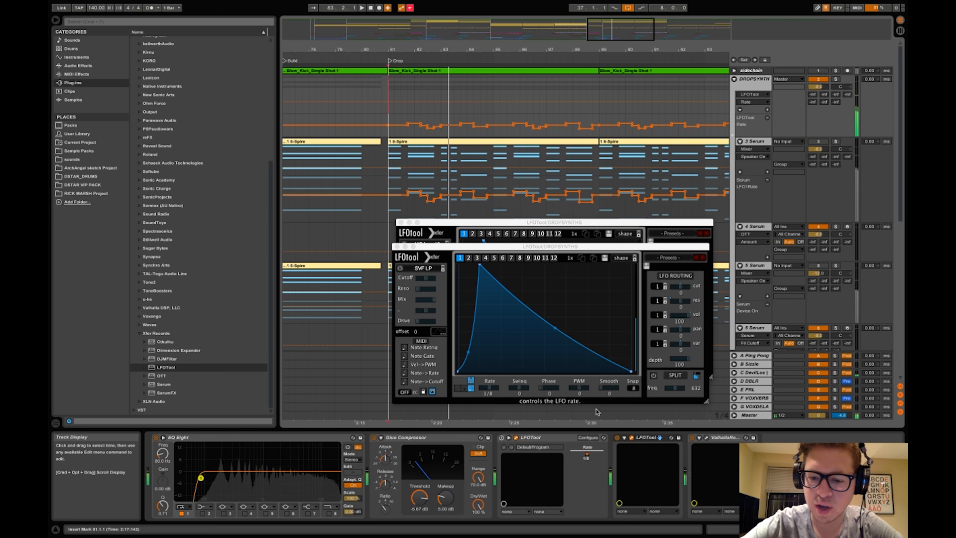
Replace the new LFOTool with the original by bypassing it and re-enabling automation, and audition the DROPSYNTH group from bar 81.
click(623, 439)
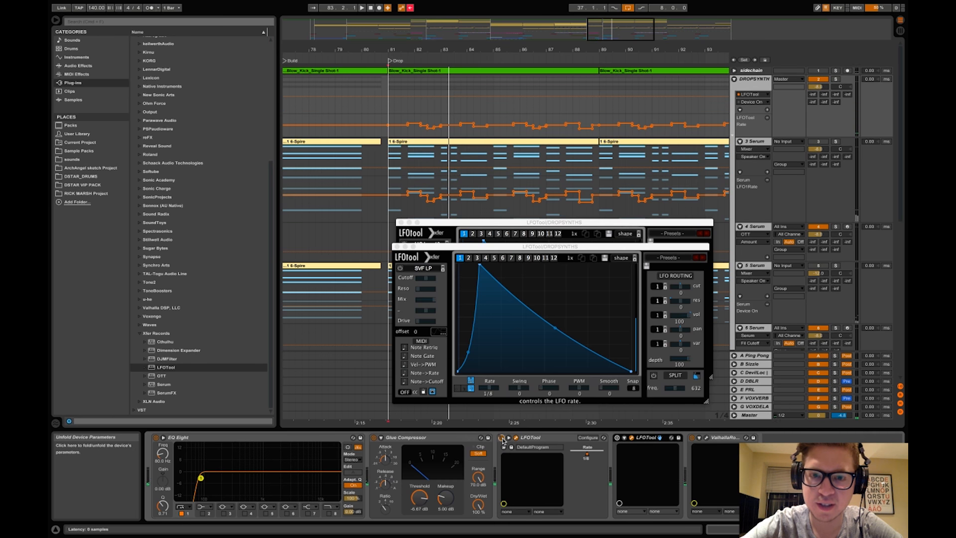
click(410, 7)
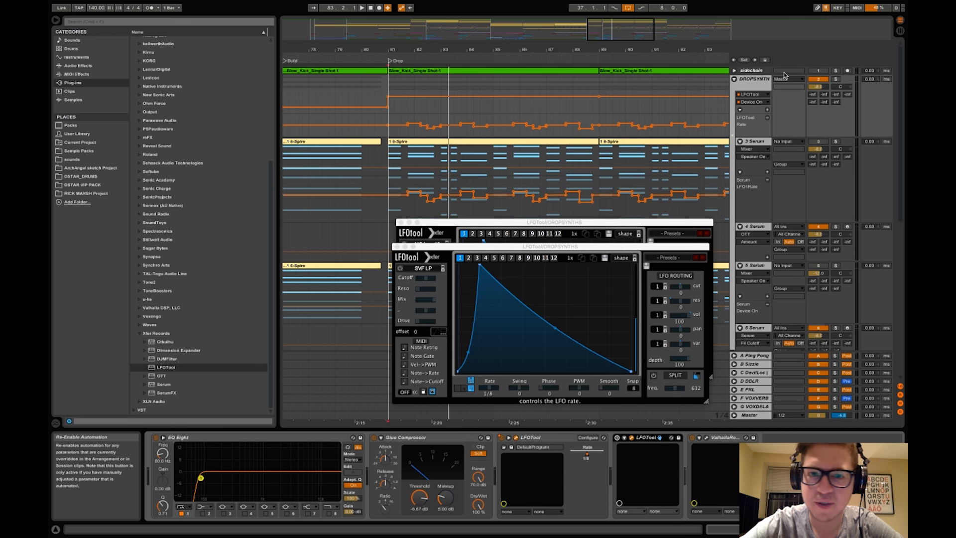
click(836, 79)
key(space)
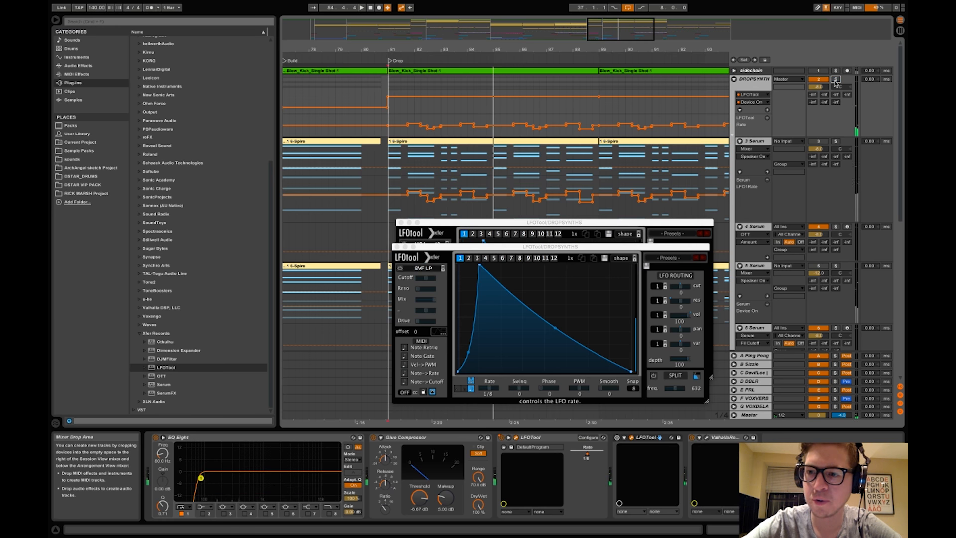
key(space)
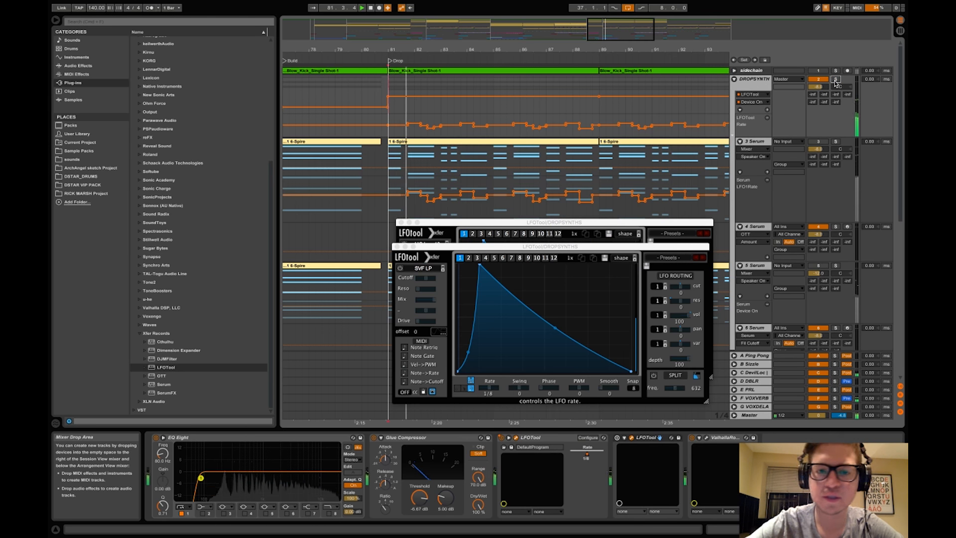